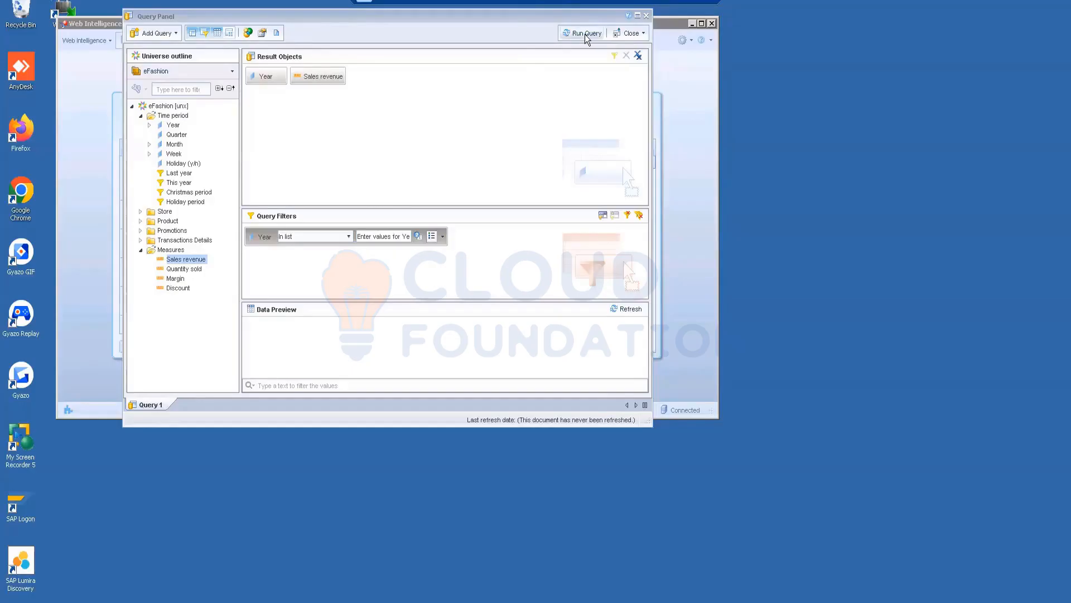
Run the query with 2014 as the Year prompt value.
left_click(584, 35)
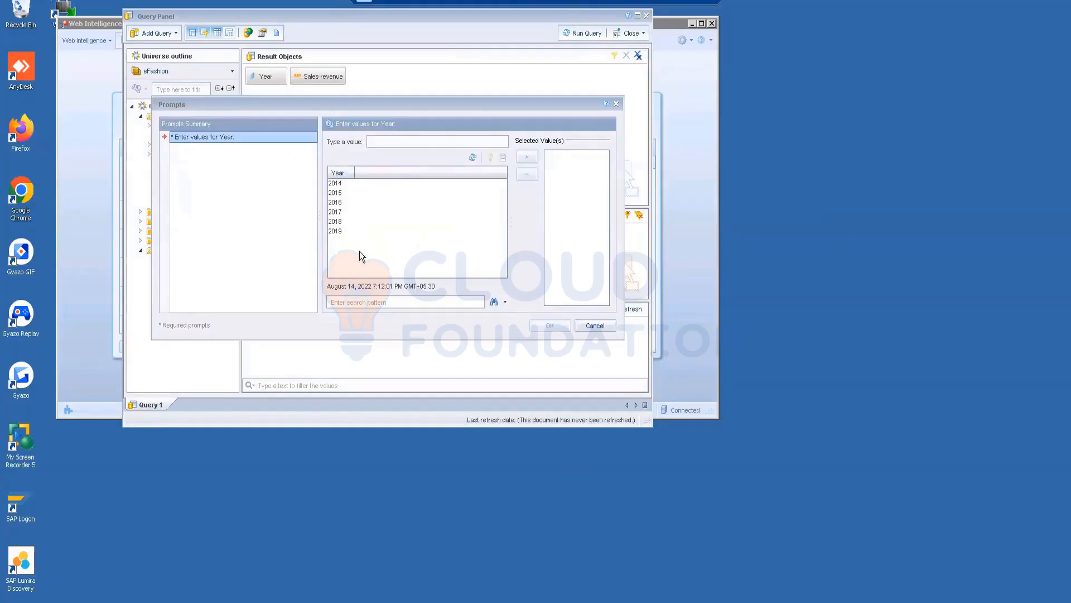
left_click(340, 184)
left_click(526, 156)
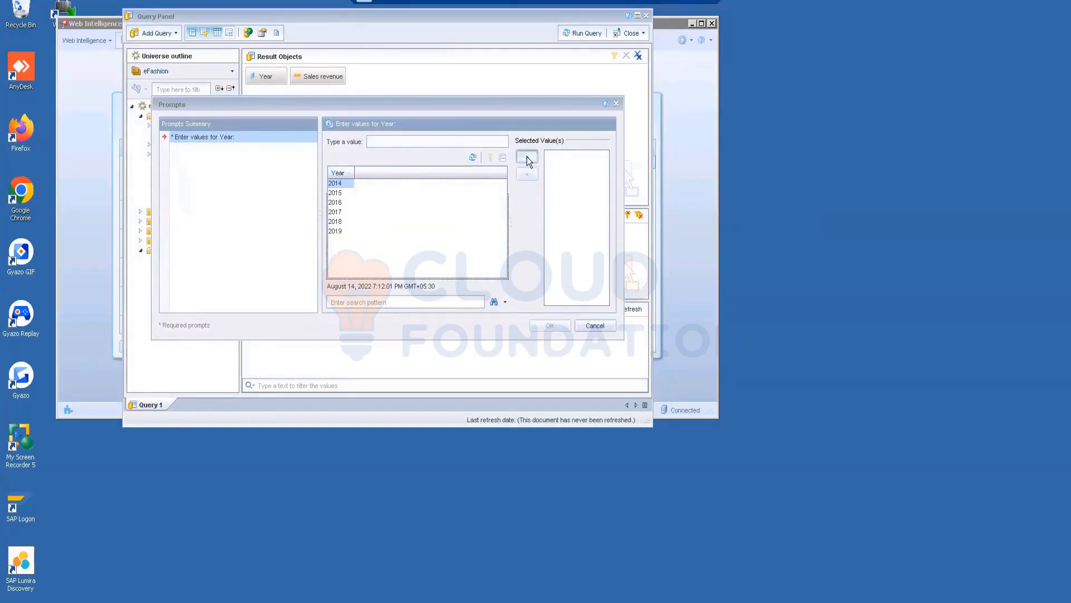
left_click(557, 324)
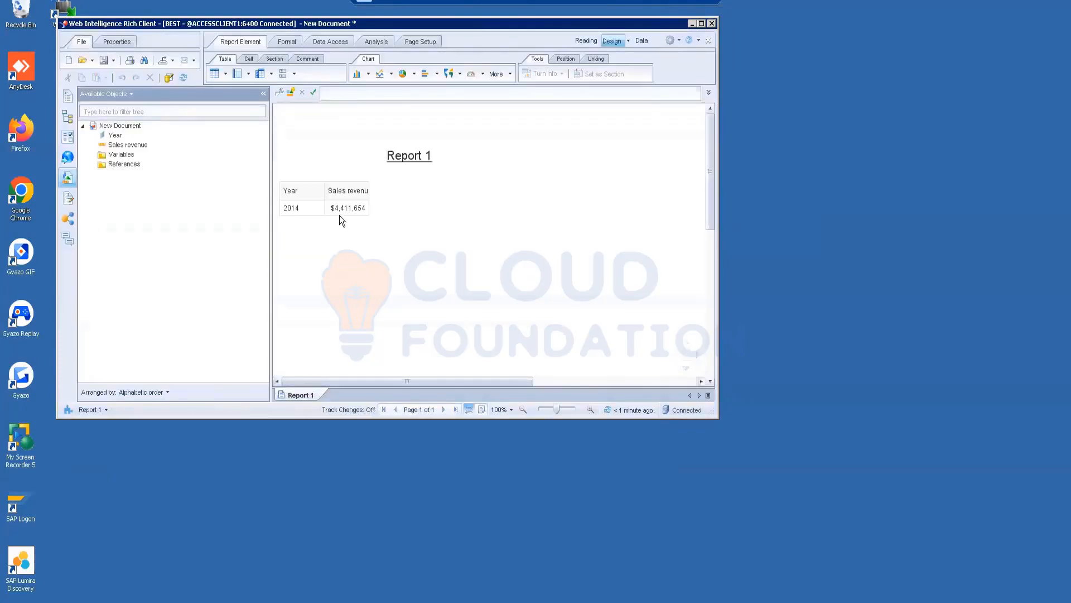
Widen the report table's Sales revenue column to fit its header text.
left_click(353, 206)
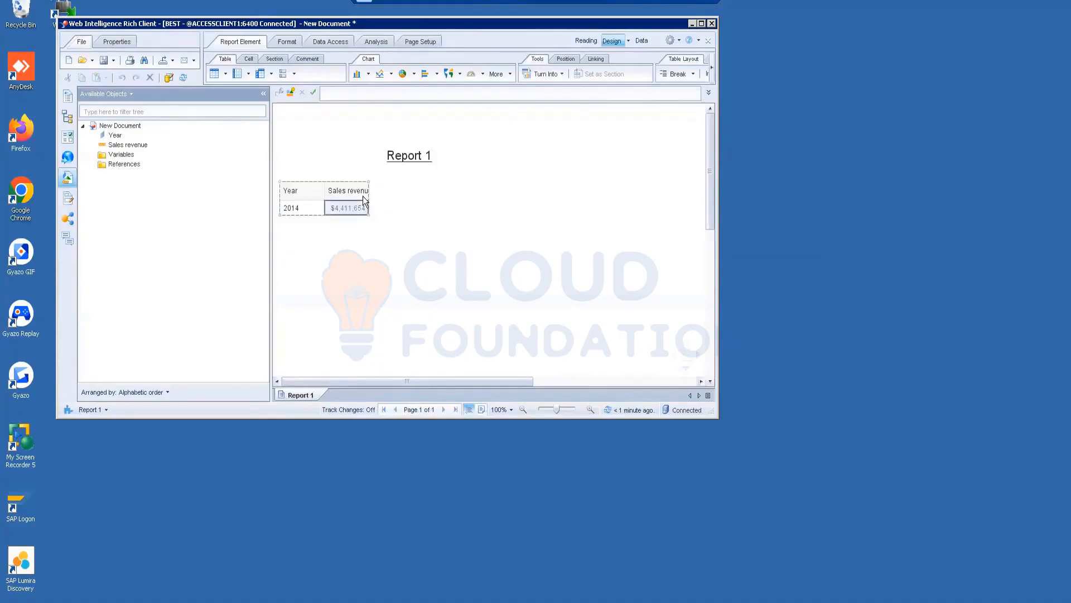
double_click(368, 189)
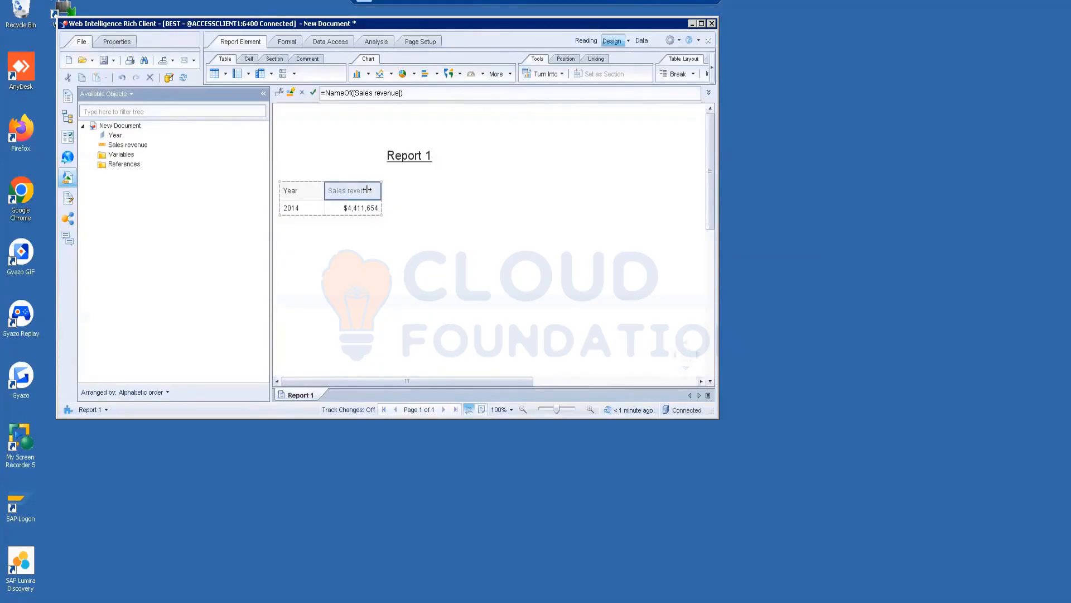
left_click(321, 41)
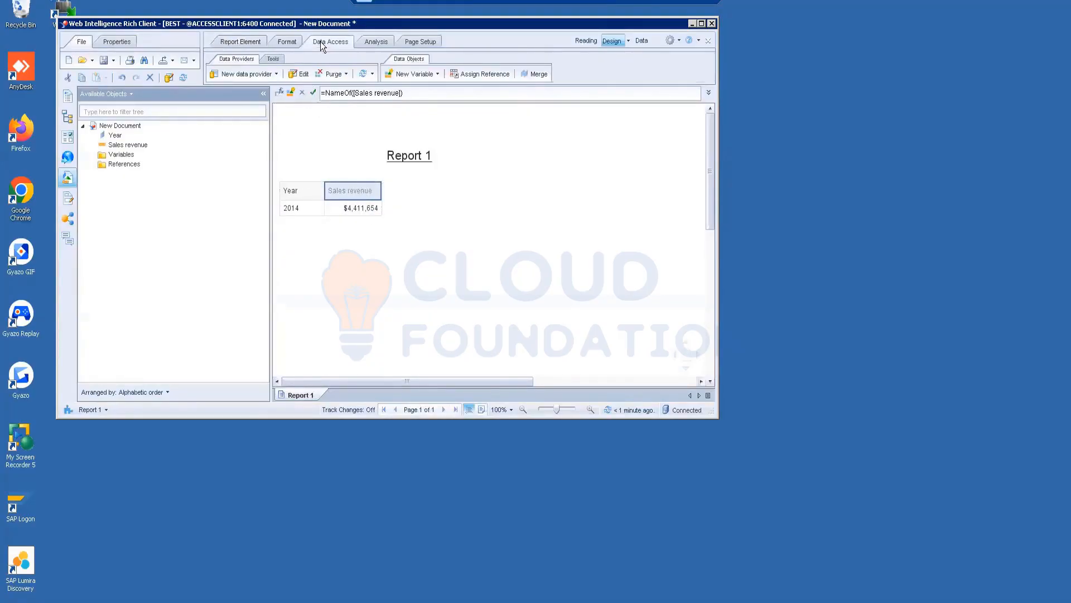
left_click(298, 79)
left_click(548, 308)
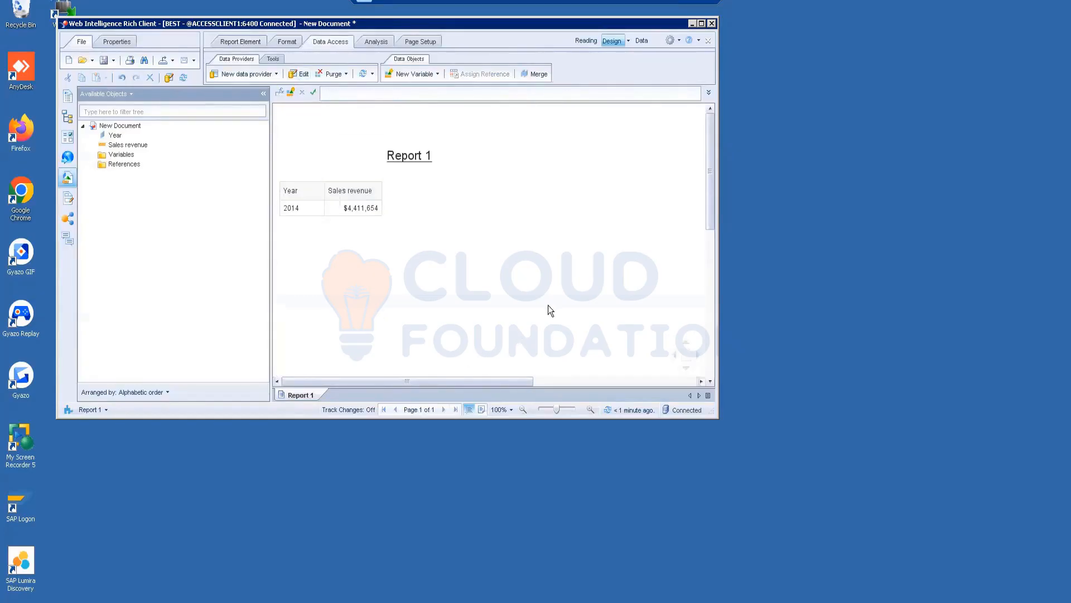
Refresh the report data with 2016 added to the selected Year prompt values.
left_click(184, 78)
left_click(344, 204)
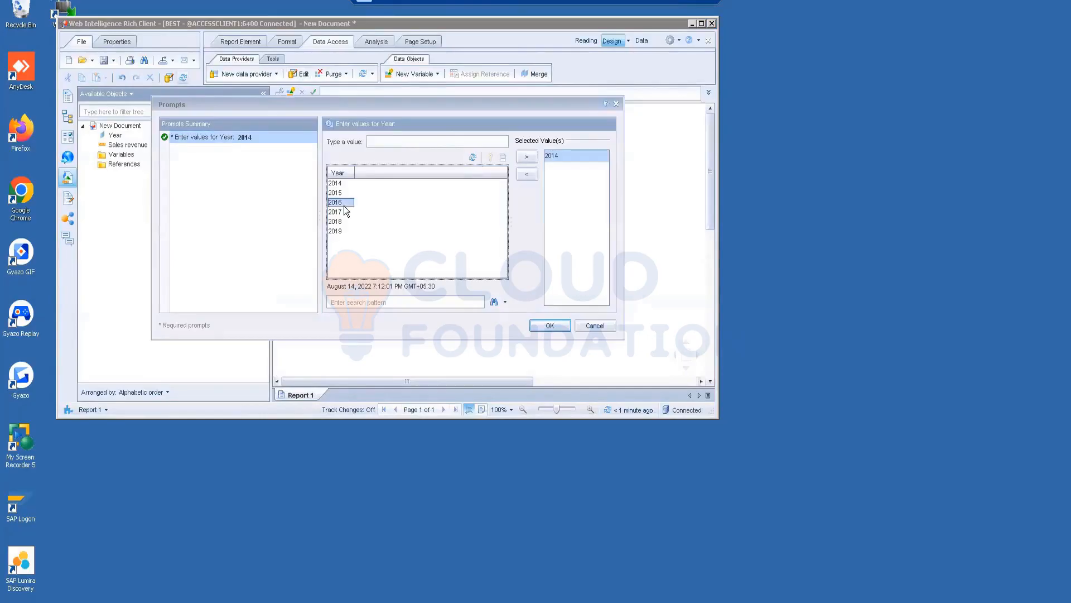
left_click(527, 158)
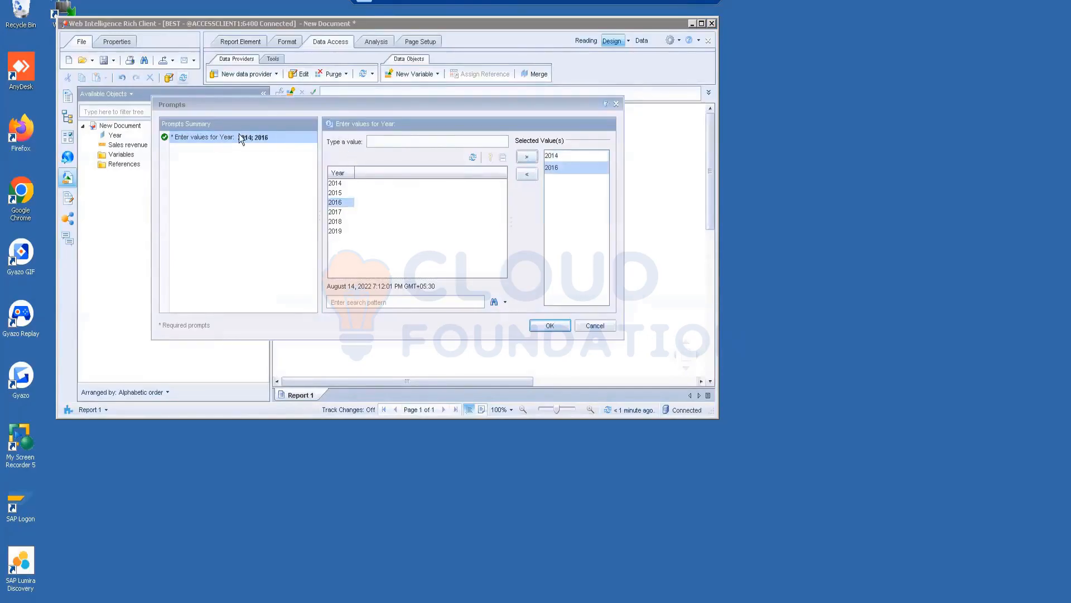
left_click(554, 325)
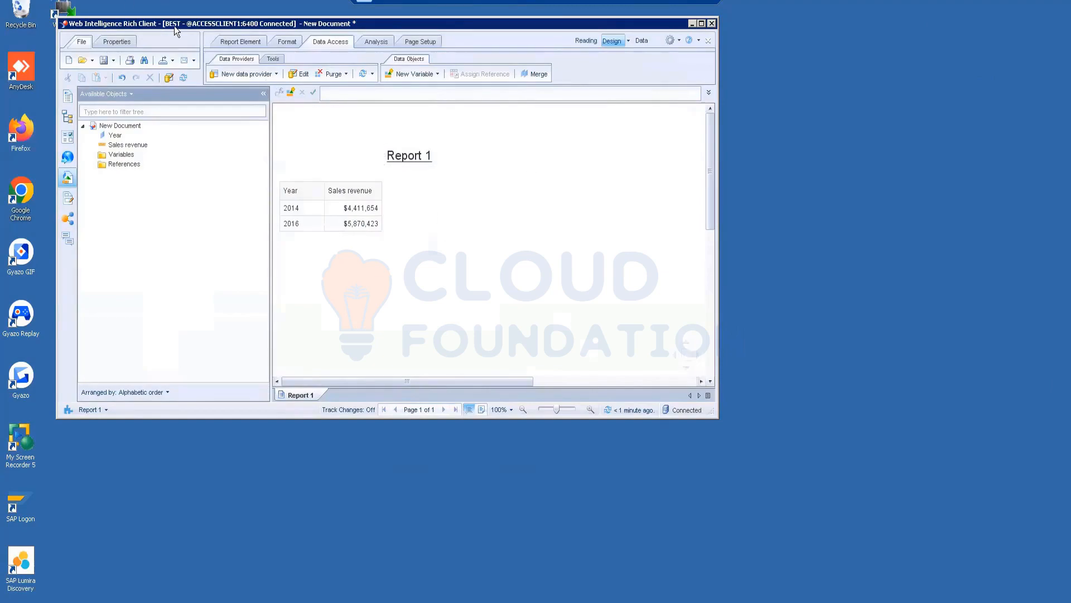
Maximize the report window and collapse the list of available objects.
left_click_drag(507, 23, 509, 95)
left_click(701, 96)
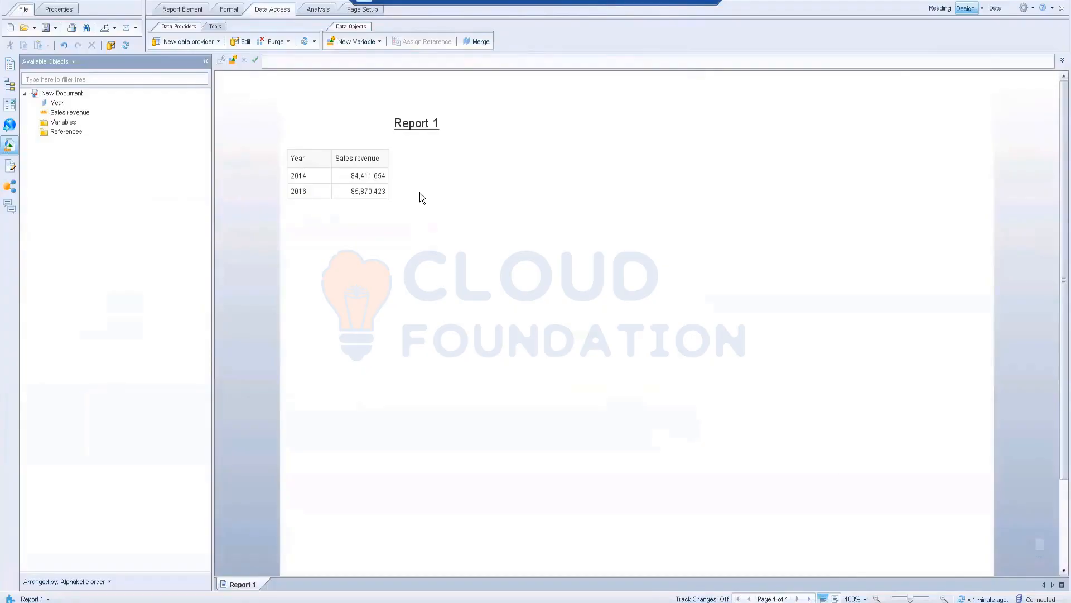
left_click(206, 59)
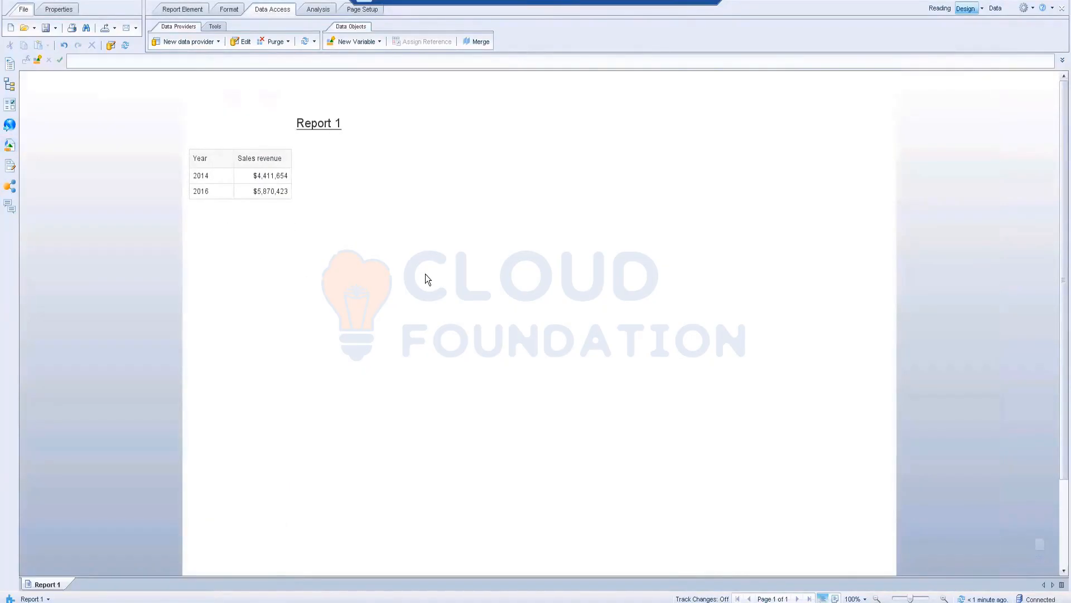
Edit the query and add State from the Store folder to the result objects.
left_click(241, 41)
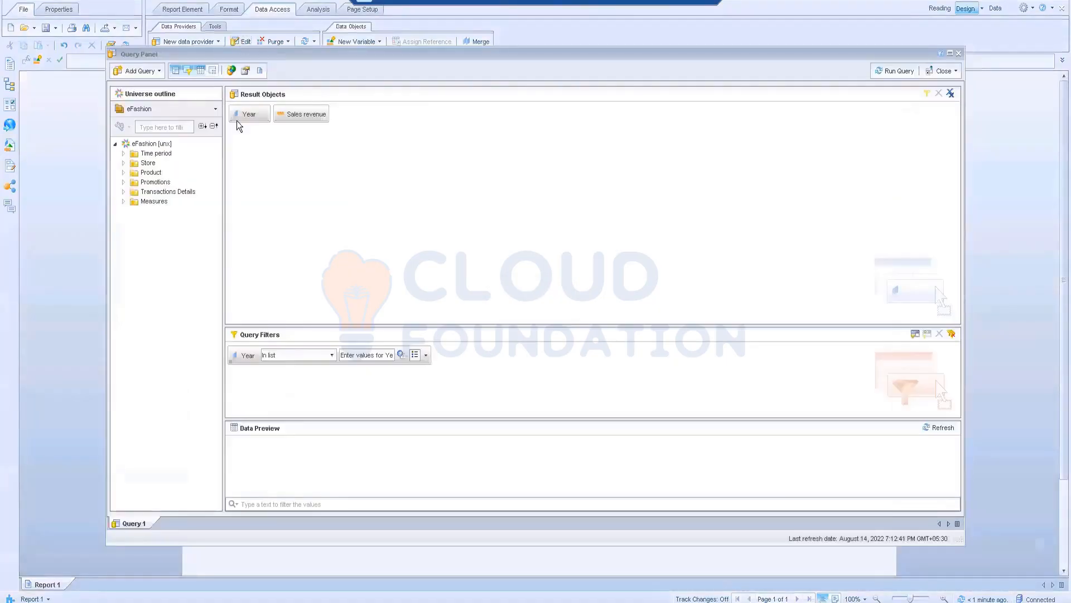
left_click(124, 163)
left_click(157, 173)
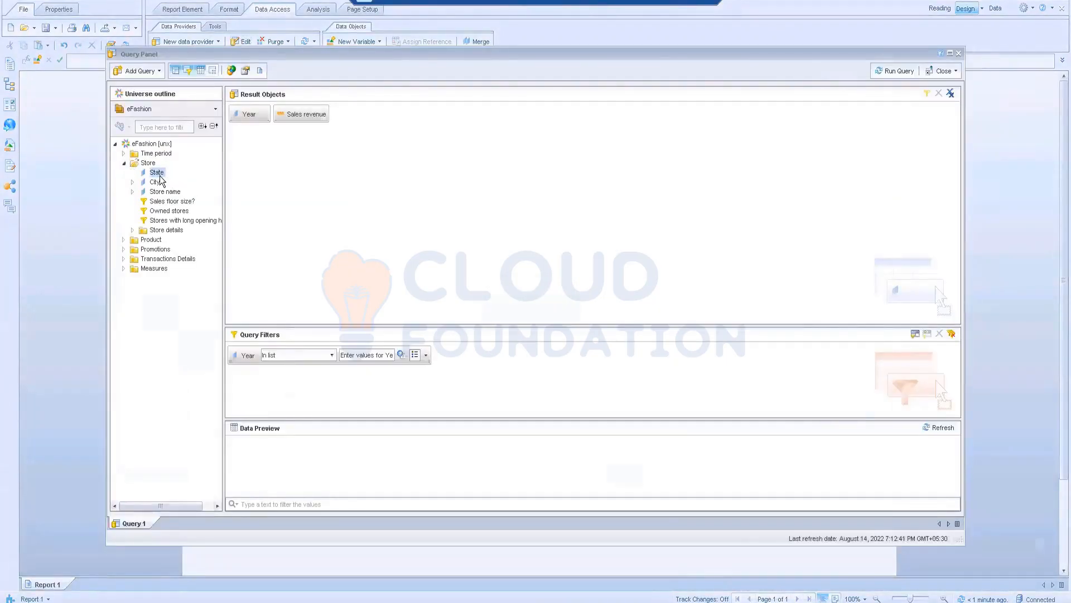
left_click_drag(160, 174, 433, 151)
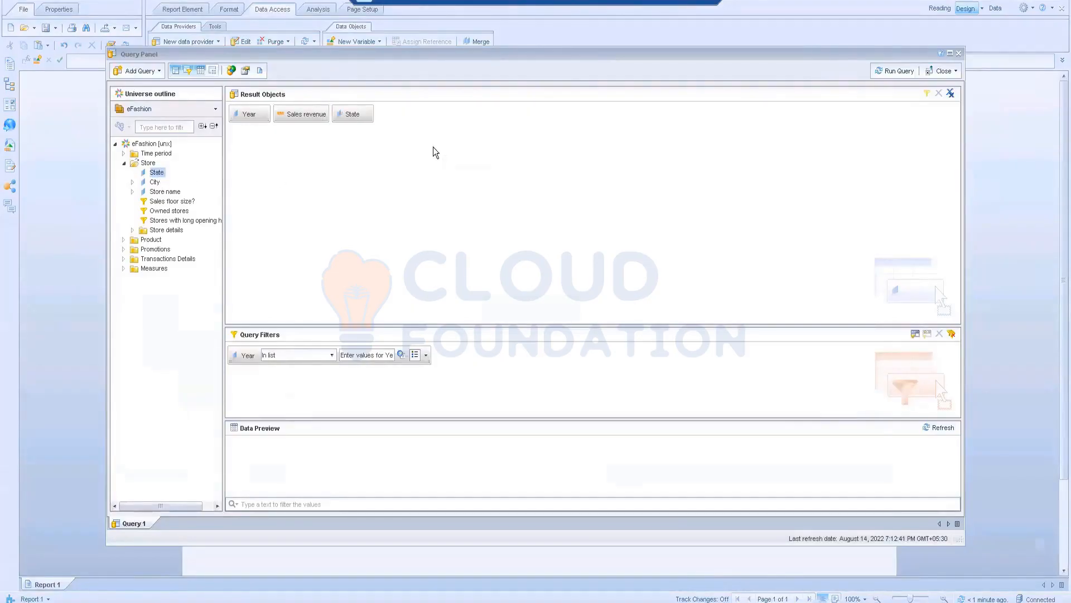
Replace the Year query filter with an In list filter on State that prompts for its values.
left_click(243, 357)
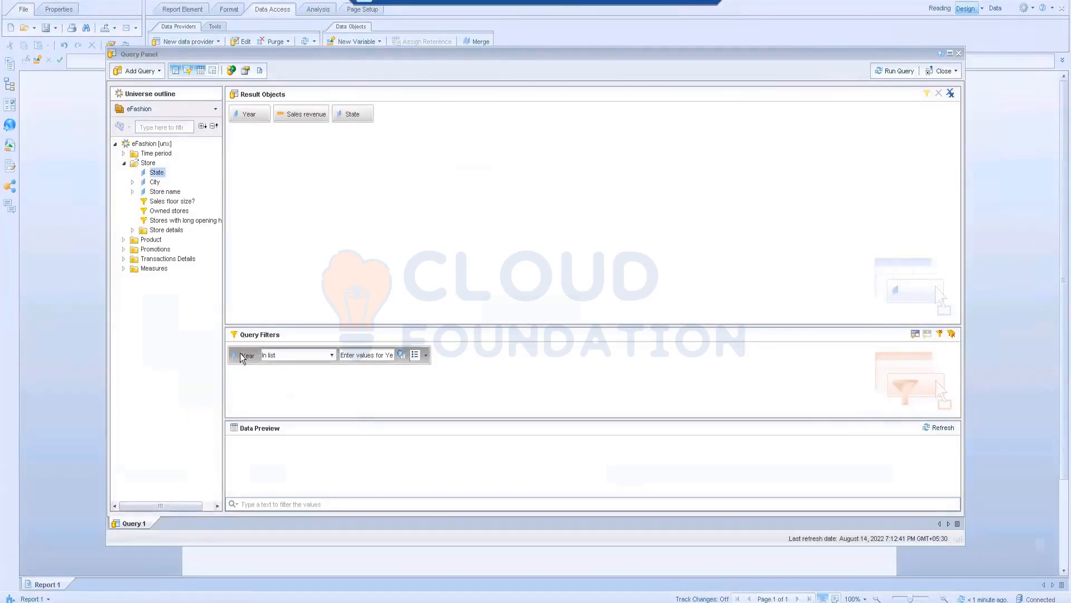
left_click(939, 333)
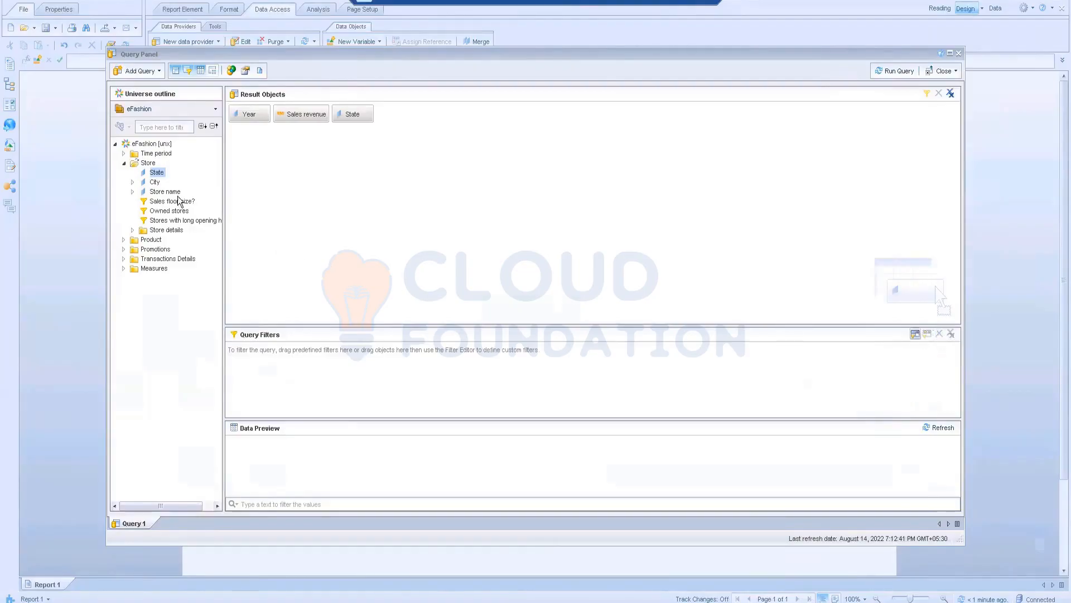
left_click_drag(260, 318, 282, 363)
left_click(414, 356)
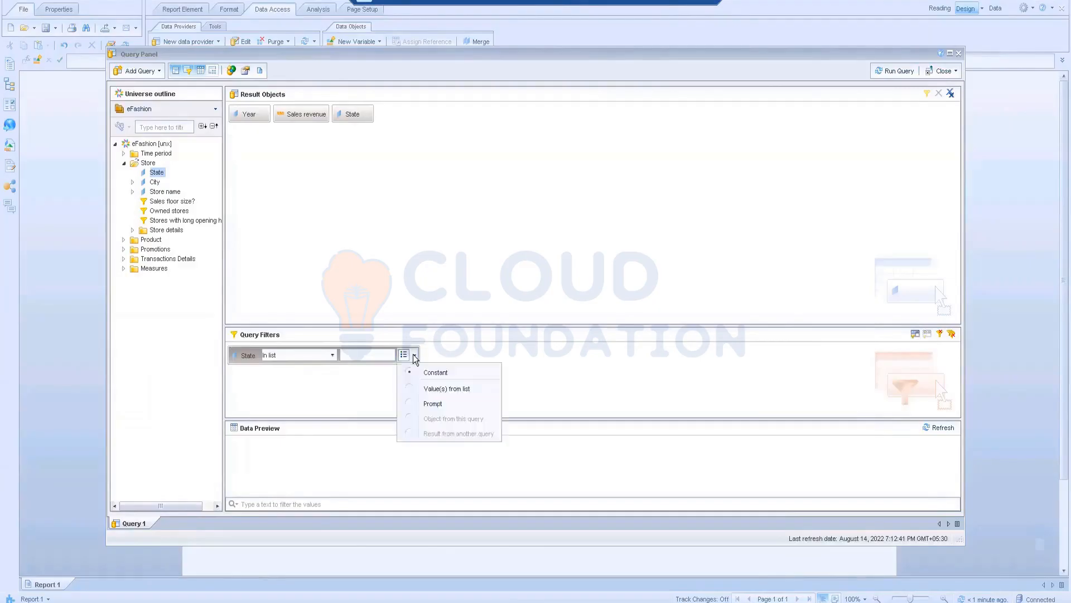
left_click(432, 405)
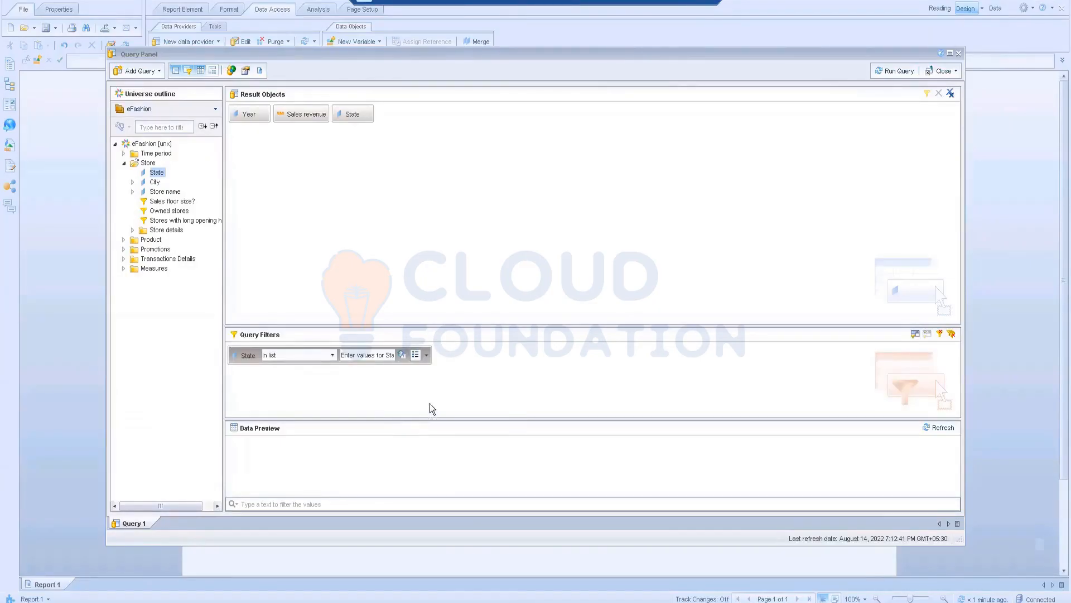
Run the query with Florida as the State prompt value.
left_click(892, 71)
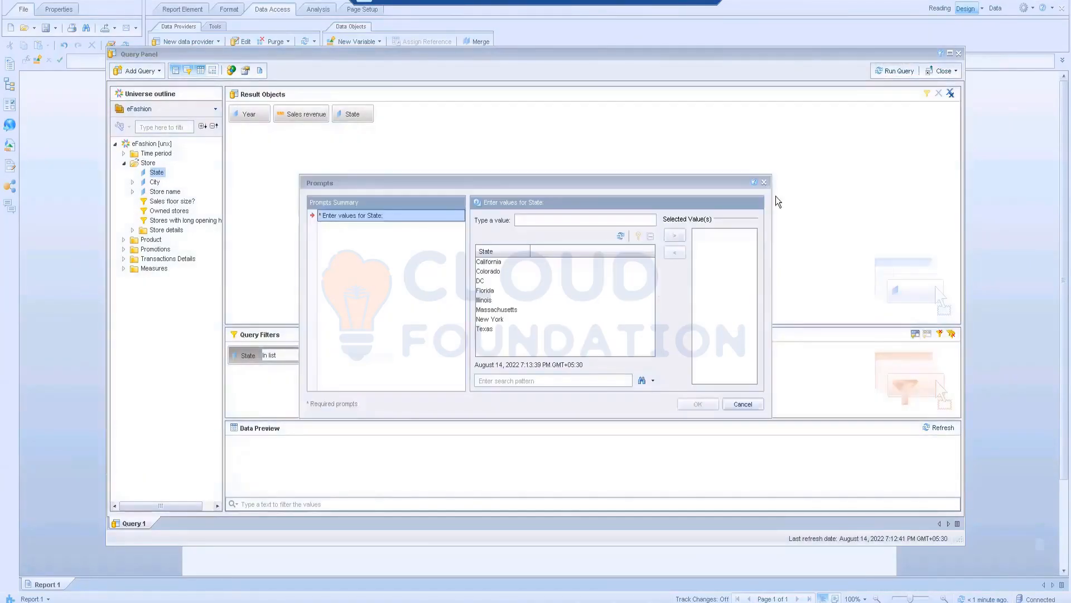
left_click(491, 290)
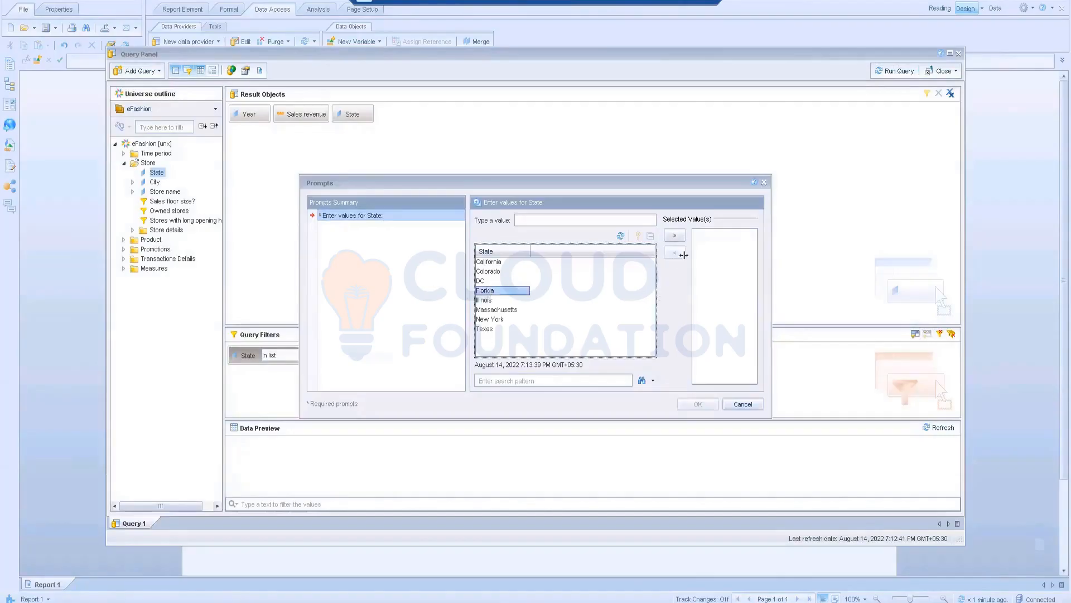
left_click(676, 235)
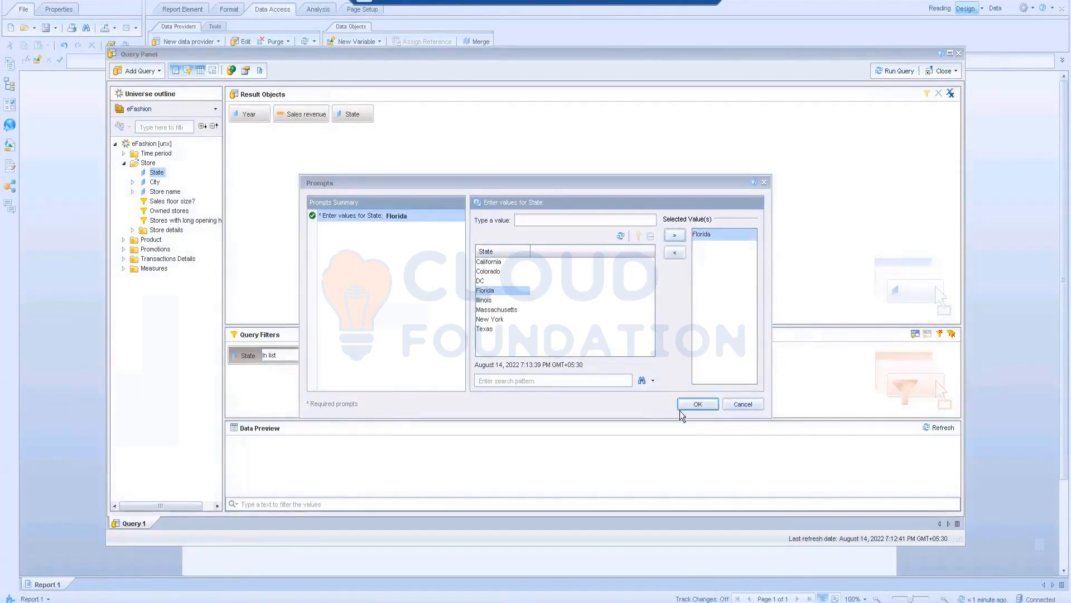
left_click(696, 404)
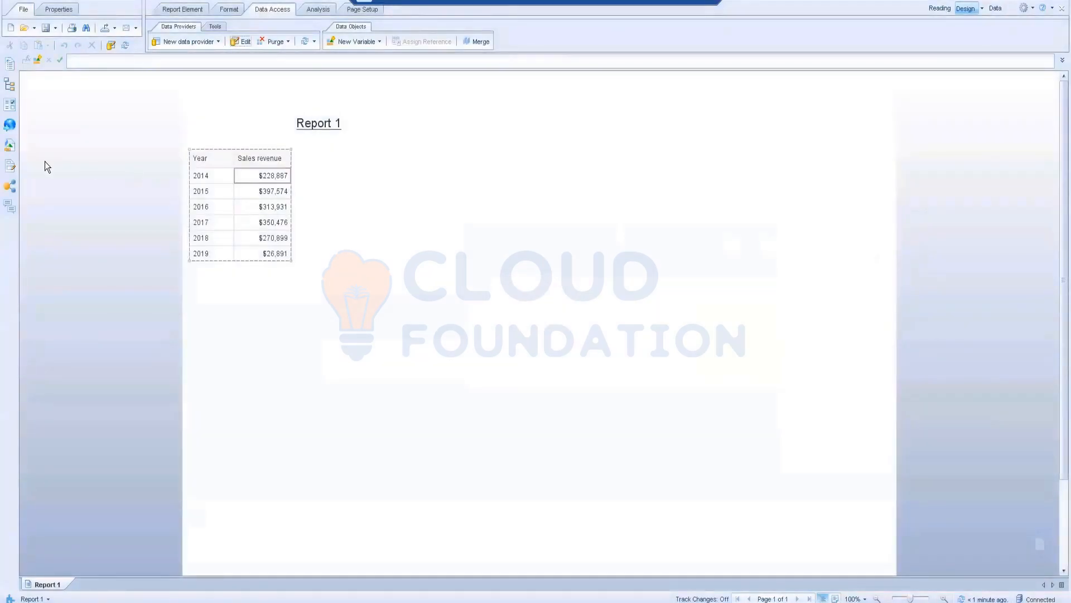
Show the available objects and insert State as a table column between Year and Sales revenue.
left_click(9, 145)
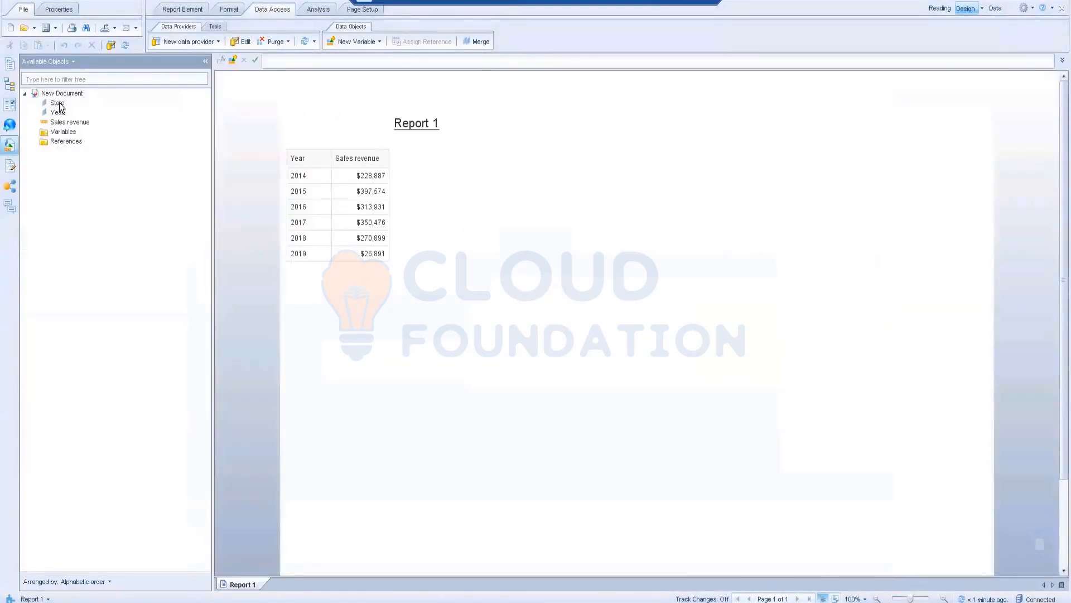
left_click_drag(58, 103, 330, 160)
left_click(345, 329)
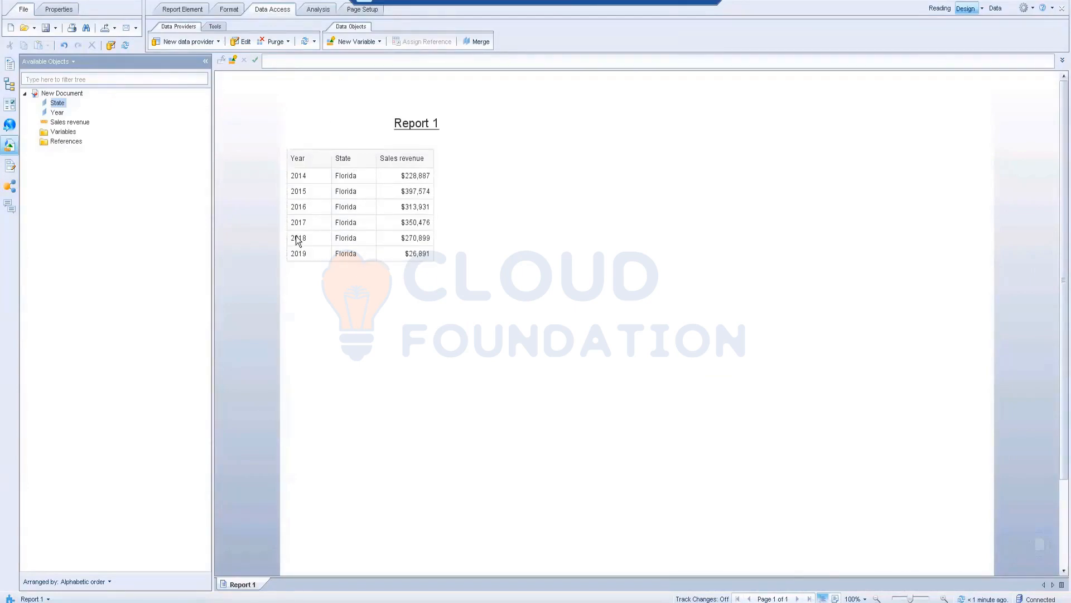
left_click(318, 10)
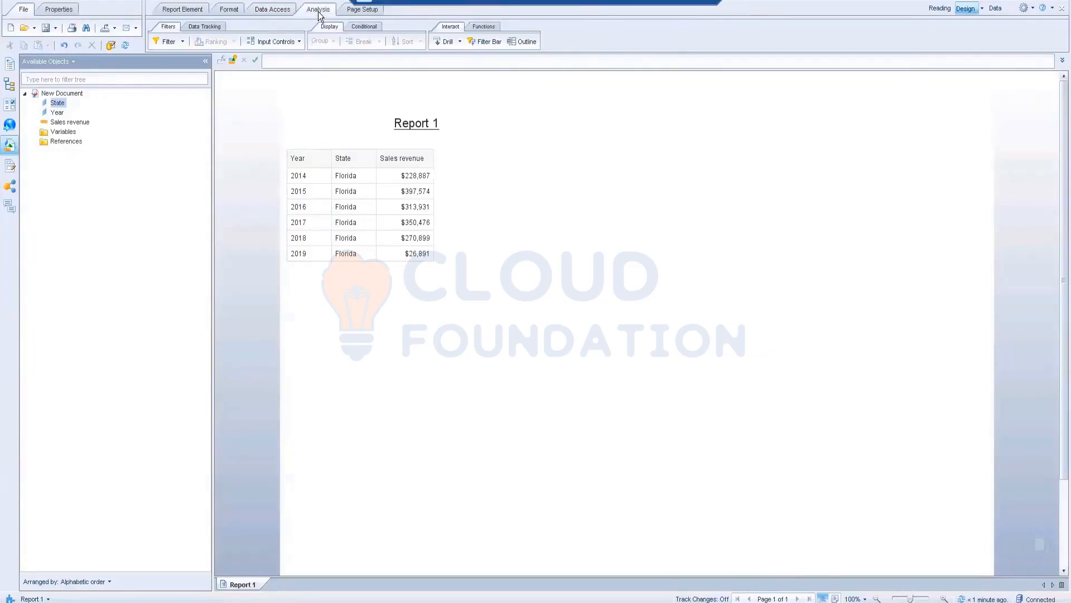
left_click(205, 62)
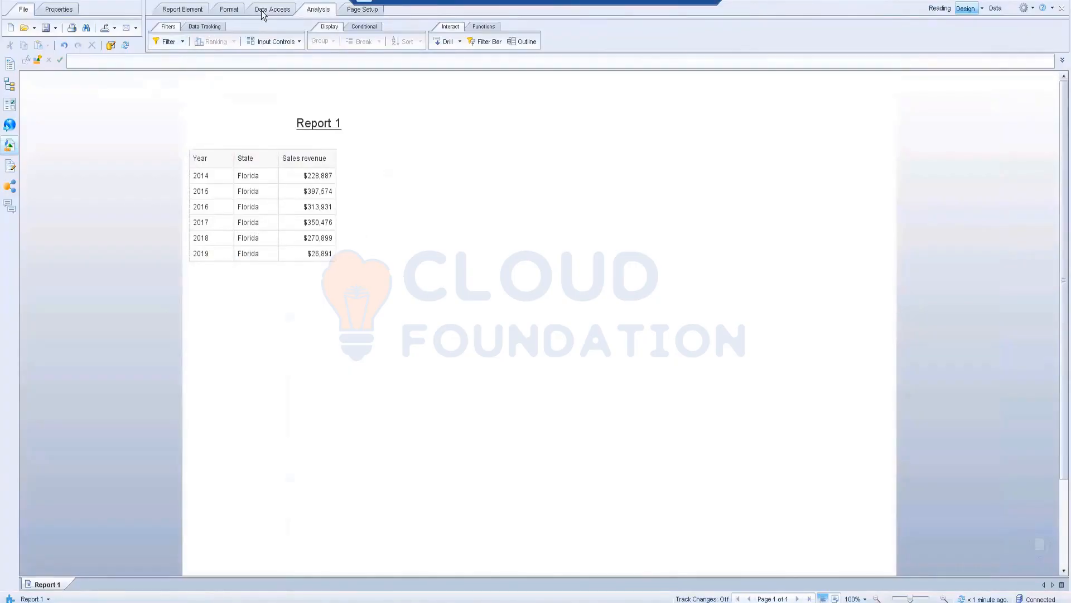
left_click(183, 43)
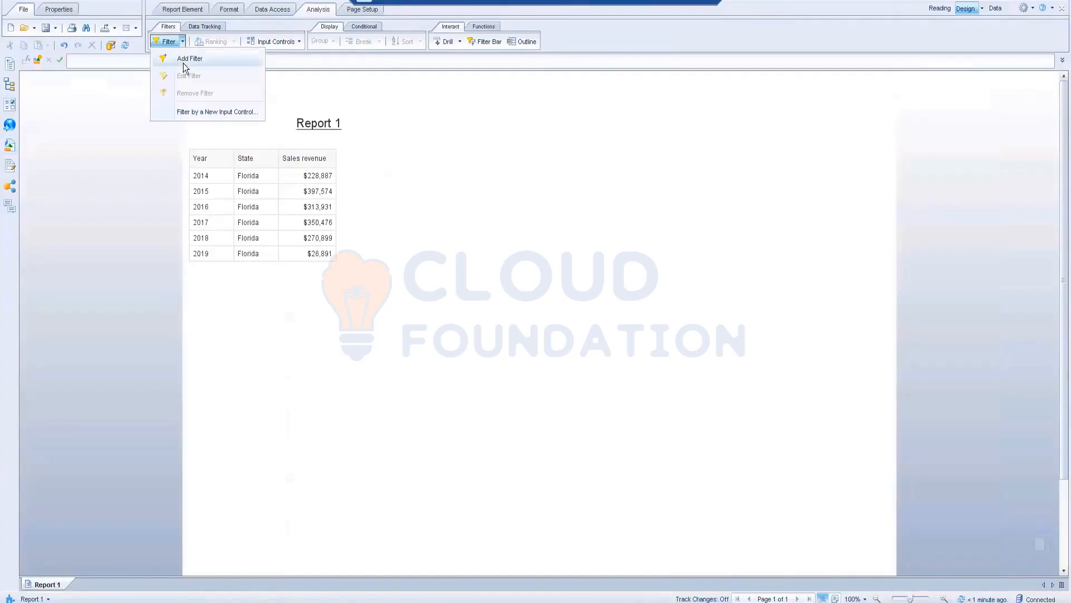
left_click(186, 61)
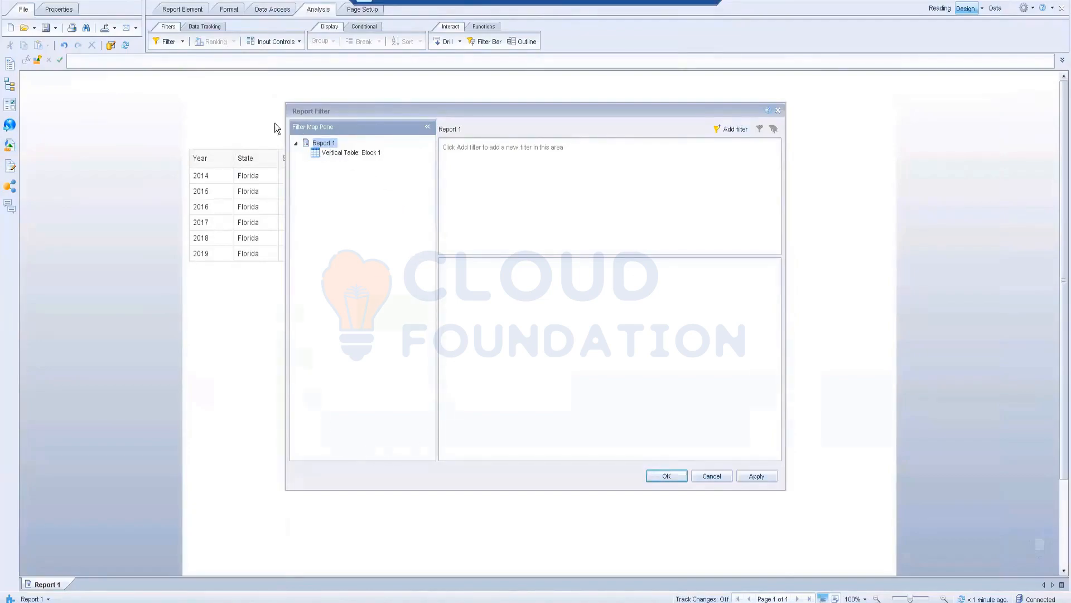
left_click(336, 156)
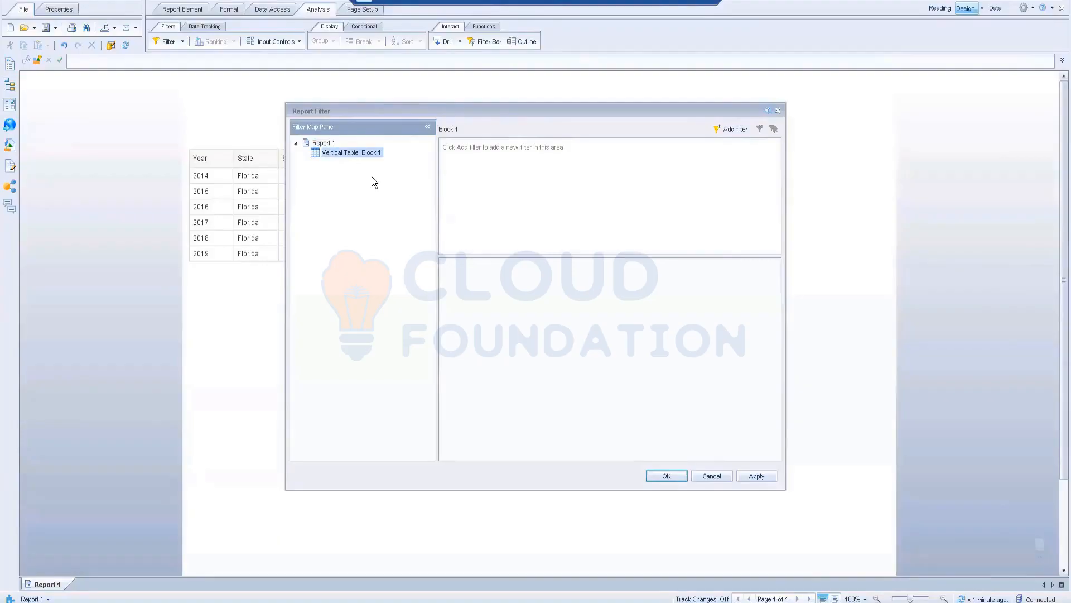
left_click(711, 476)
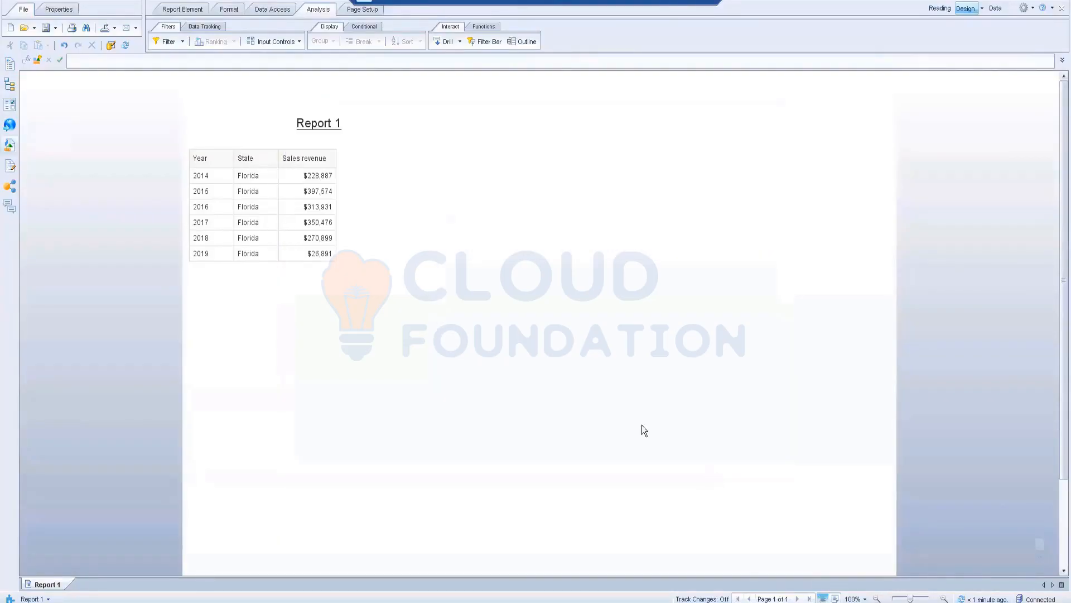
Delete the Year column from the report table.
right_click(257, 143)
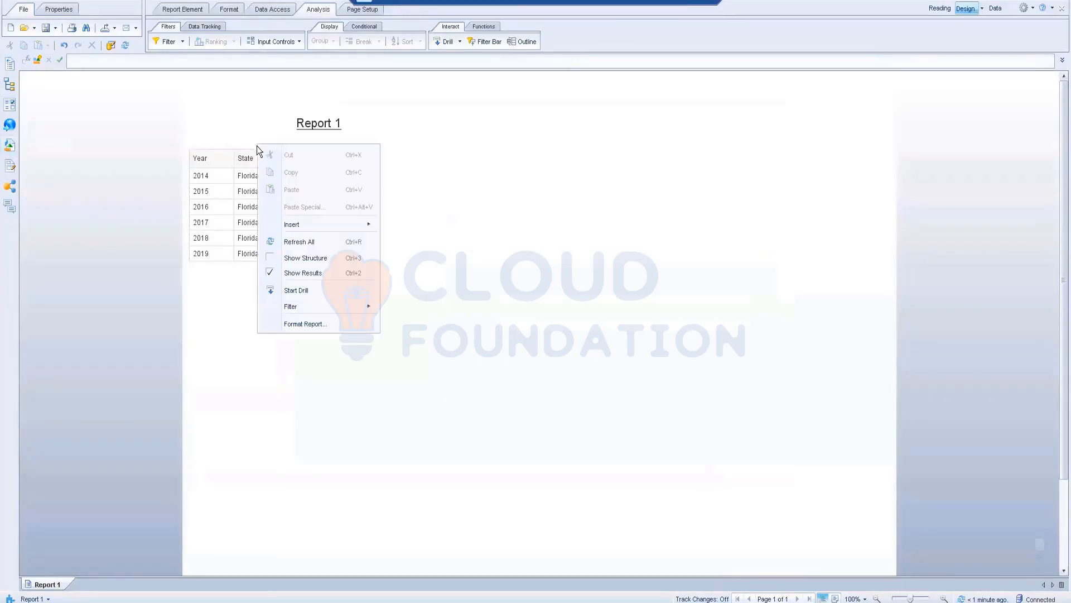
left_click(225, 282)
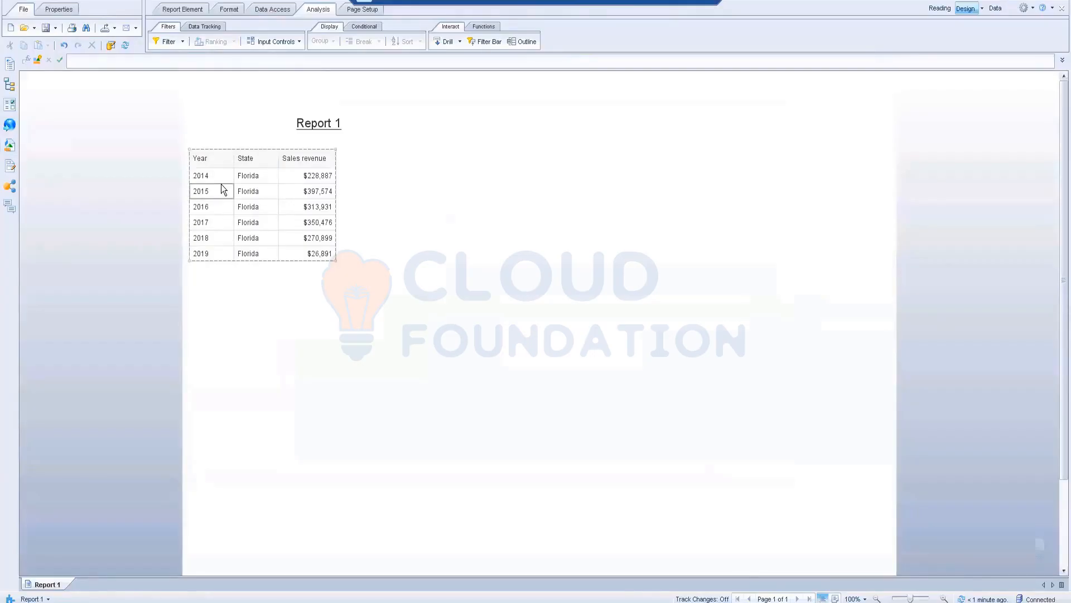
left_click(221, 189)
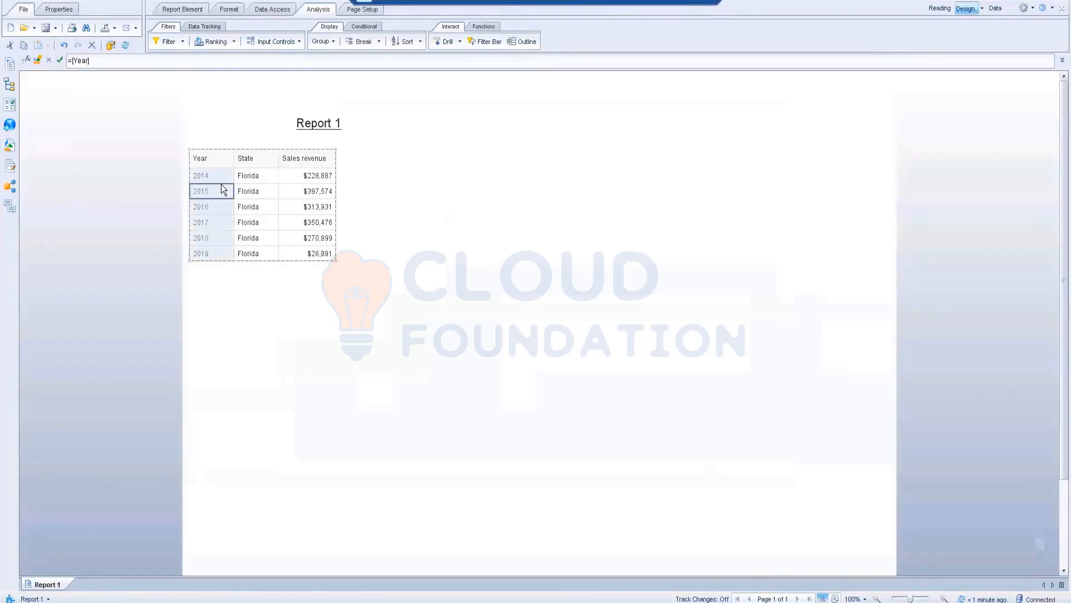
key("Delete")
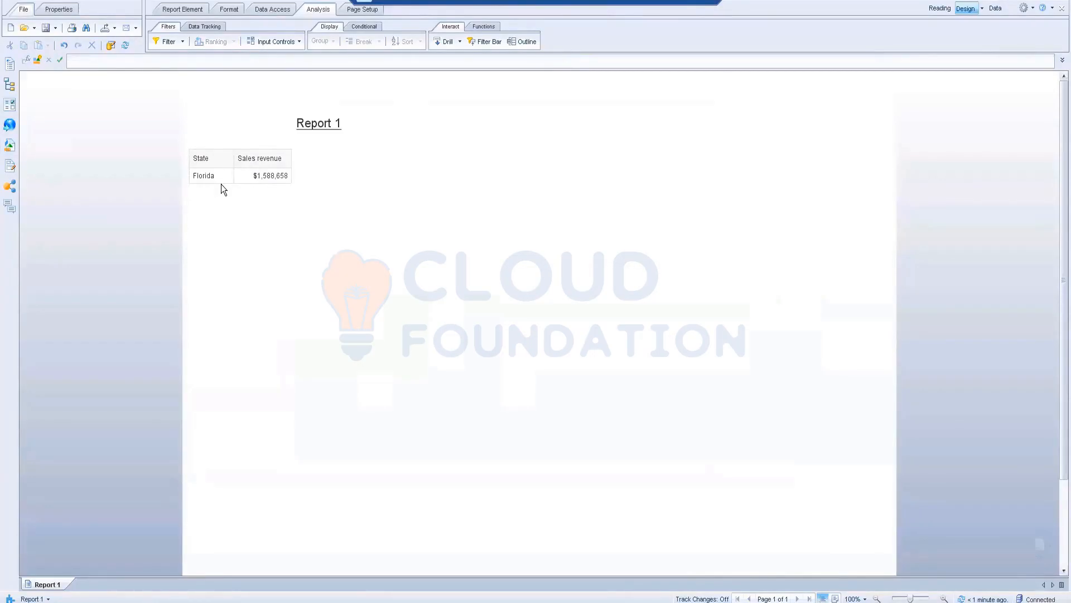
Show the available objects and build a second table with Year and Sales revenue in the blank area below the State table.
left_click(9, 144)
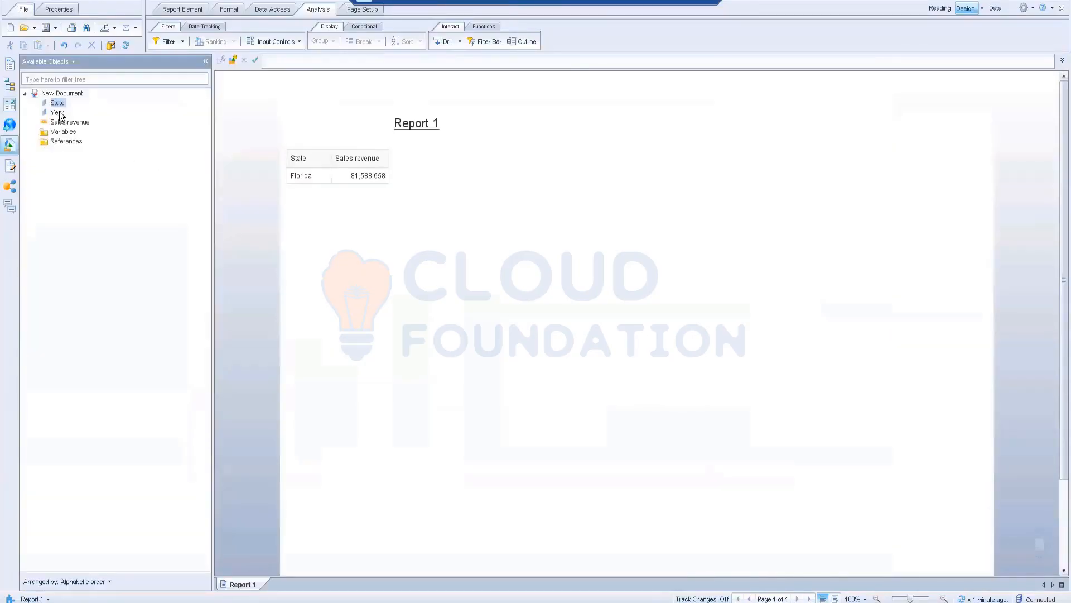
left_click_drag(58, 112, 403, 290)
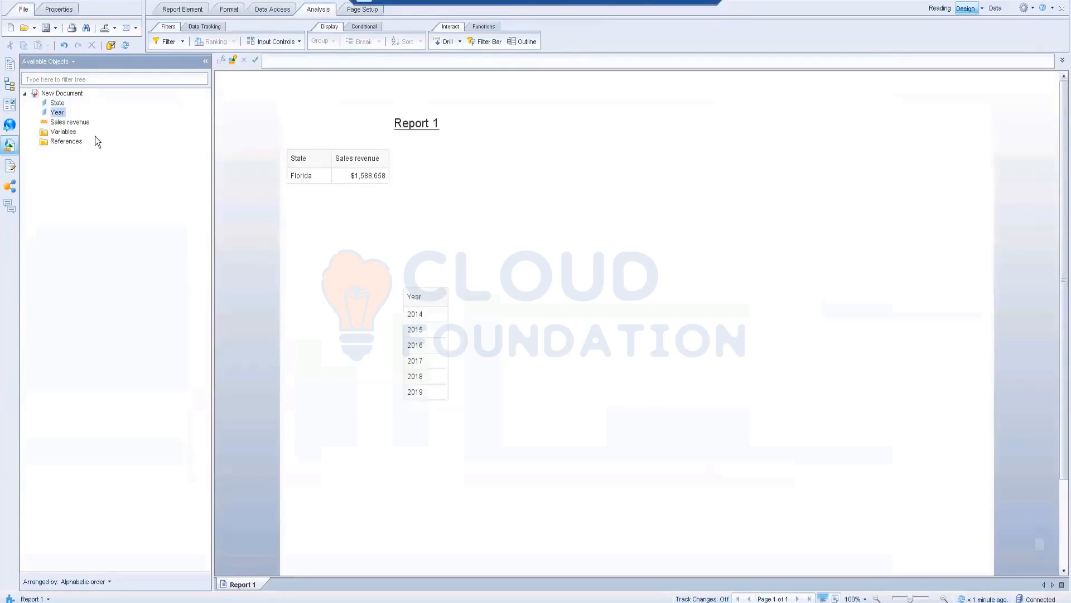
left_click_drag(68, 121, 446, 297)
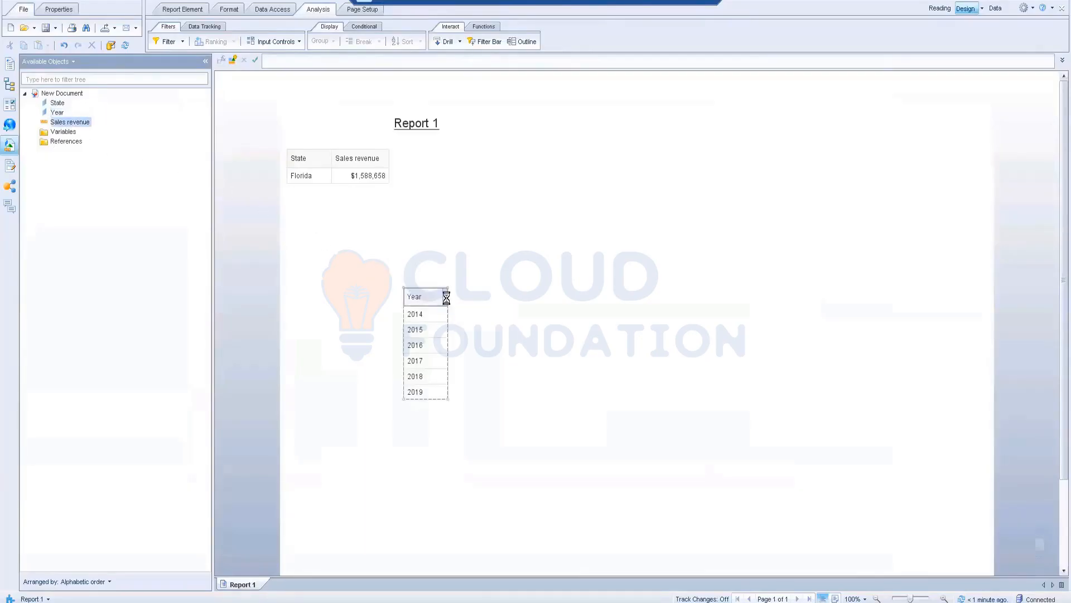
left_click(316, 103)
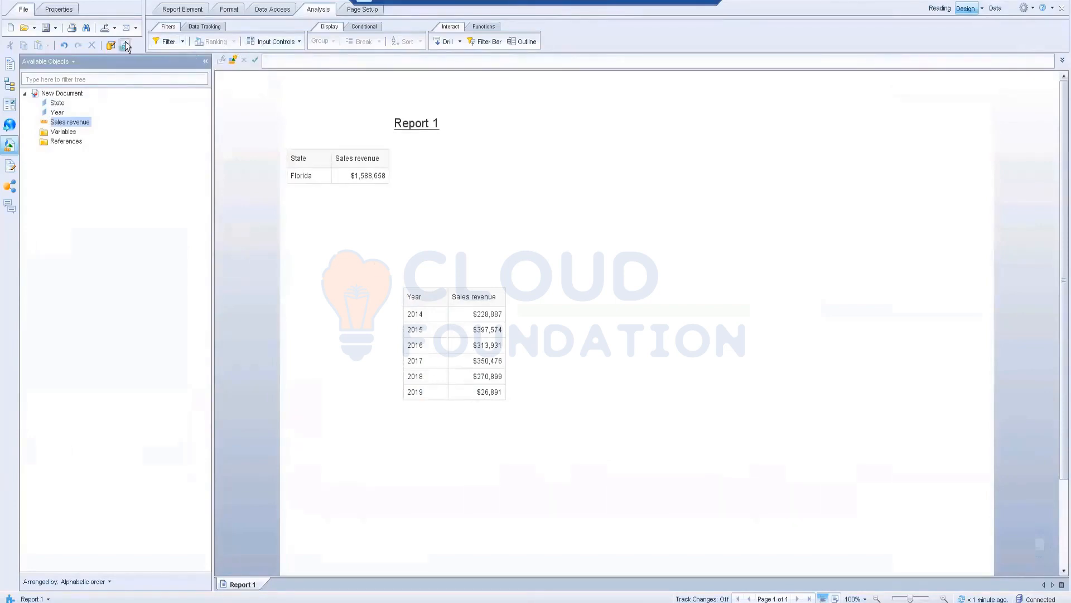
Refresh the data with California, Colorado, DC and Illinois added to Florida as the State prompt values.
left_click(125, 46)
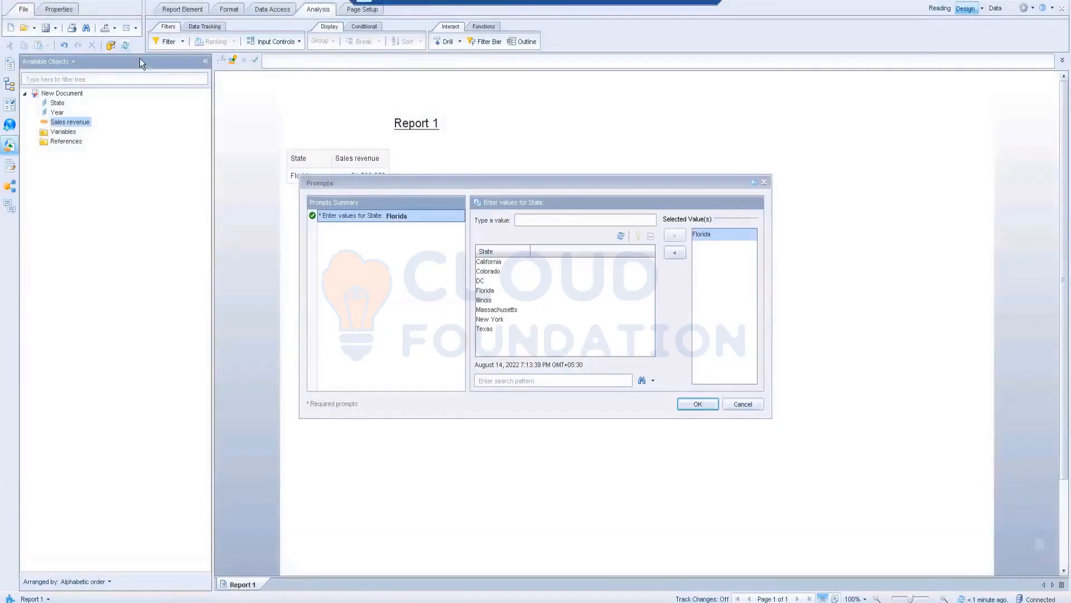
left_click(503, 261)
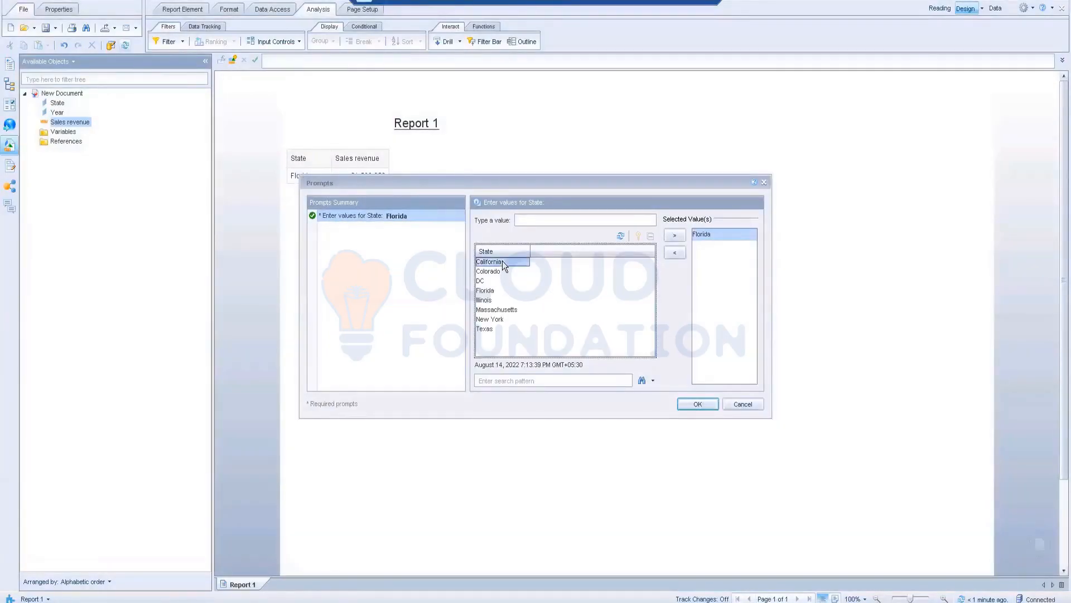
left_click(496, 300, "shift")
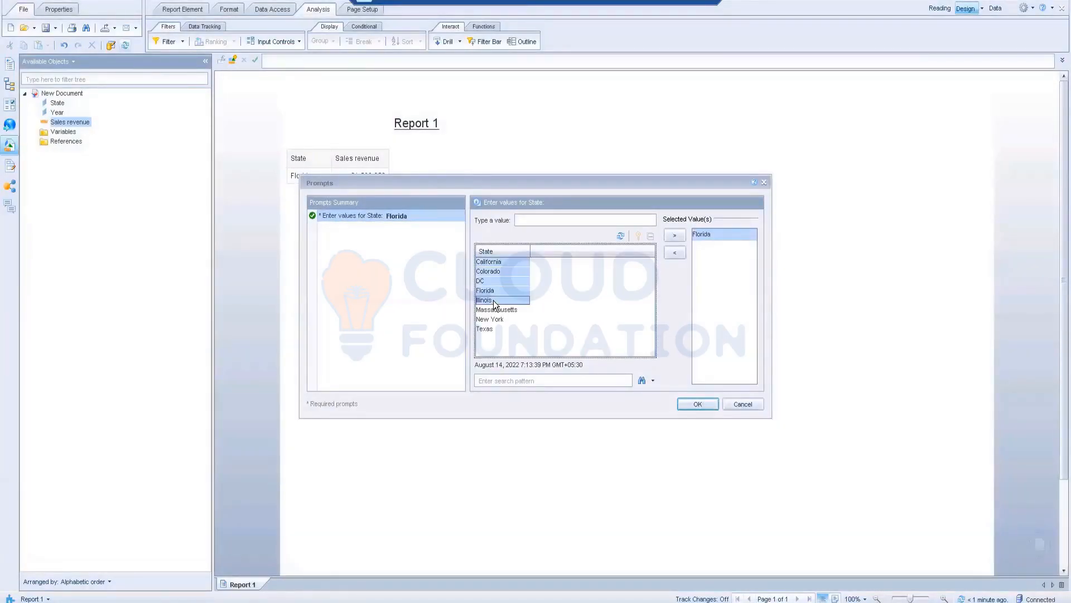
left_click(675, 235)
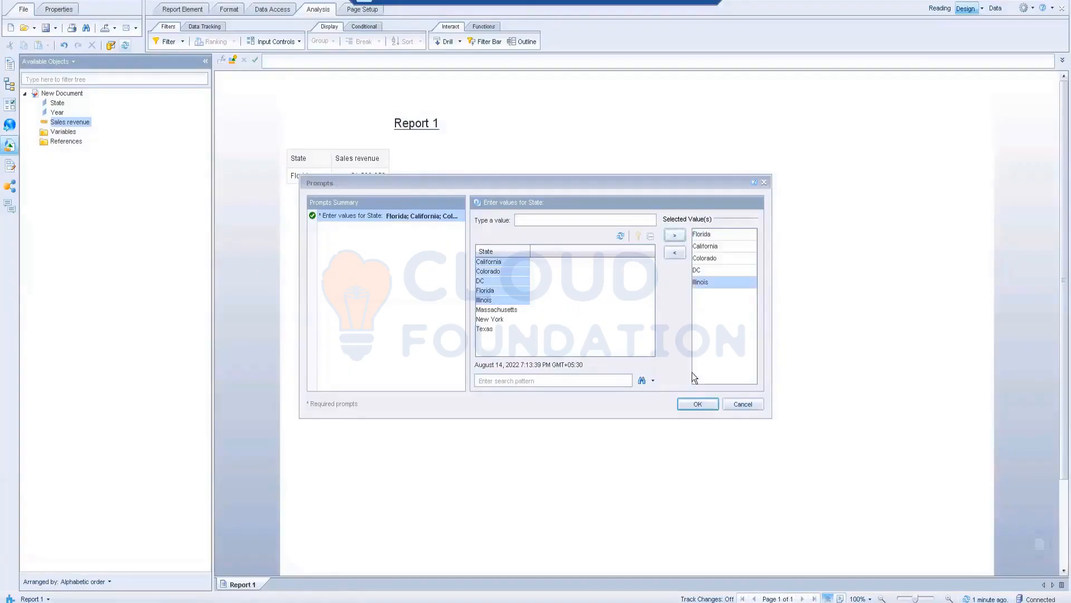
left_click(697, 403)
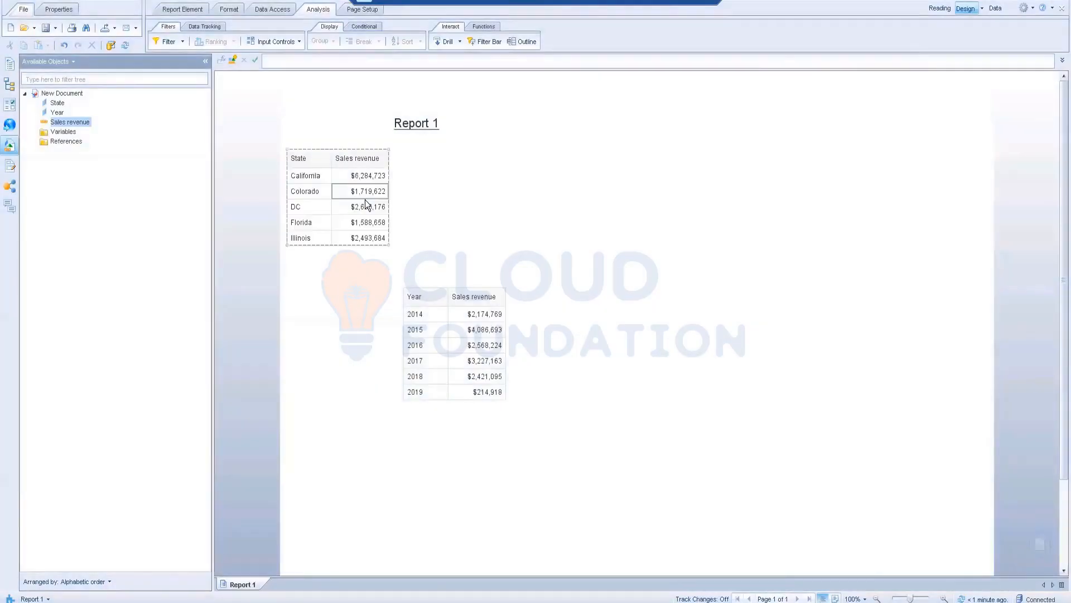
left_click(363, 160)
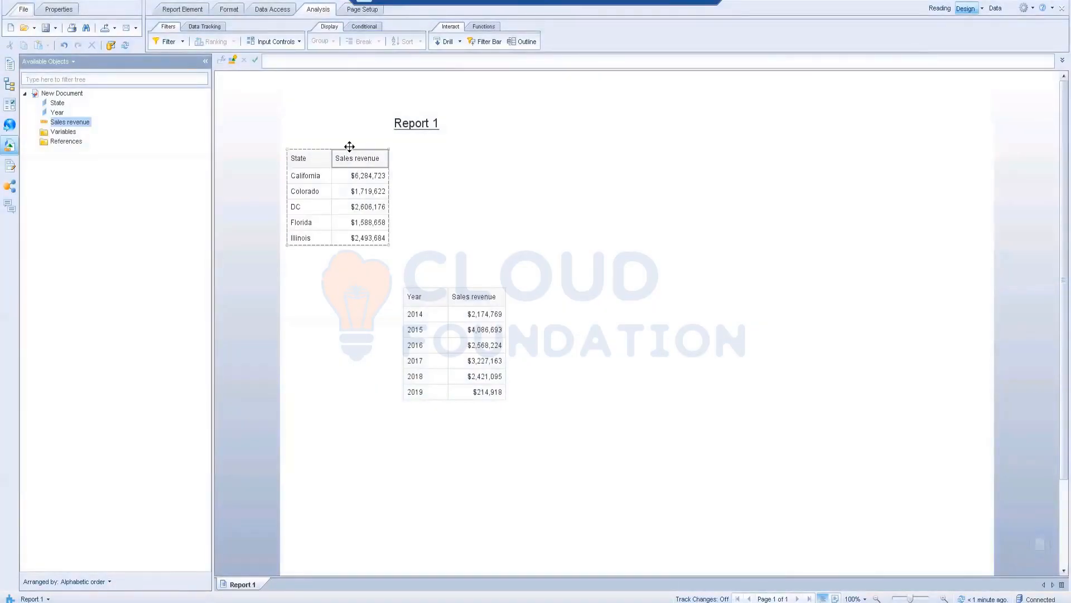
left_click(347, 147)
right_click(347, 146)
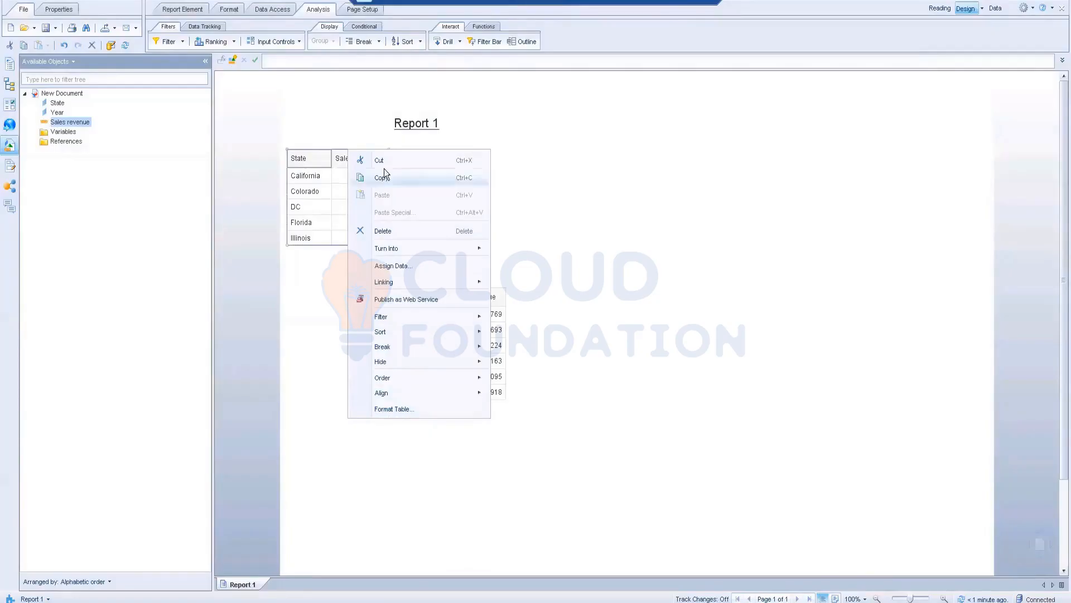
left_click(393, 470)
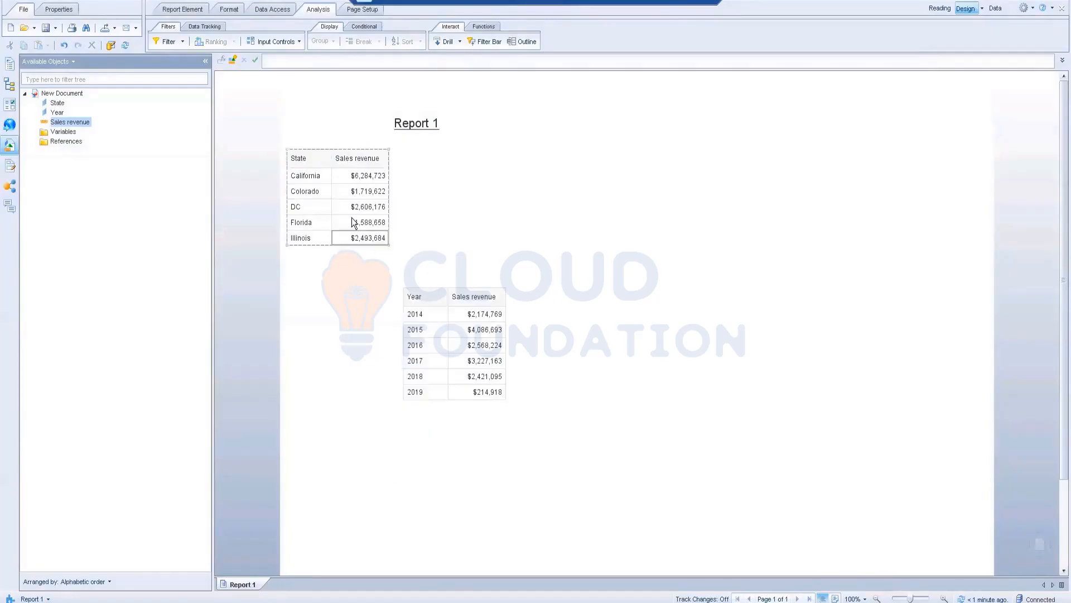
Open the format settings of the State table and name it State-wise Sales Revenue.
left_click(353, 162)
right_click(366, 145)
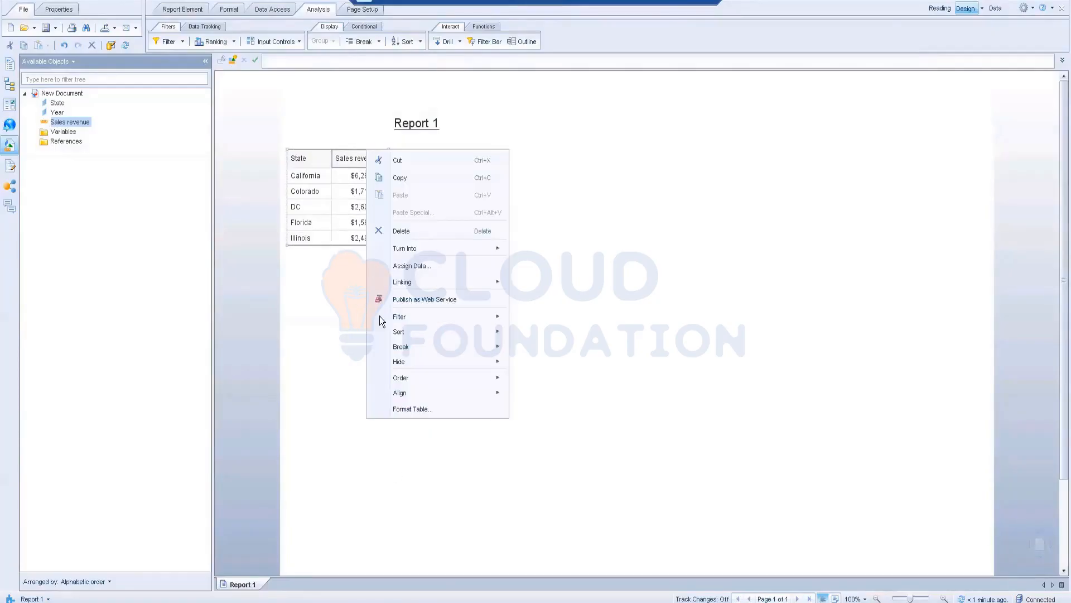
left_click(409, 409)
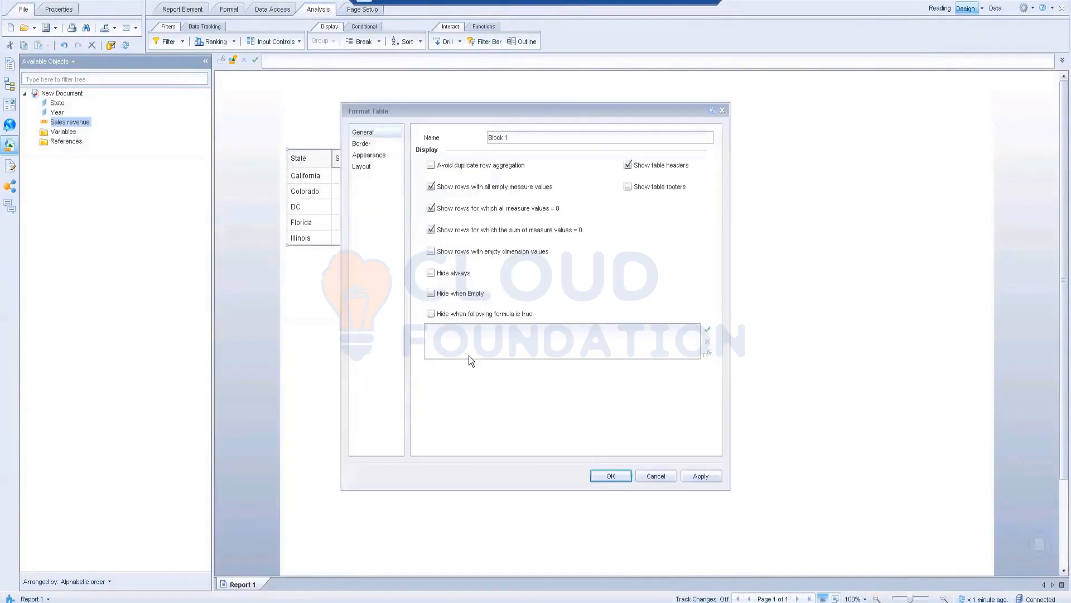
left_click(514, 138)
left_click_drag(480, 127, 455, 114)
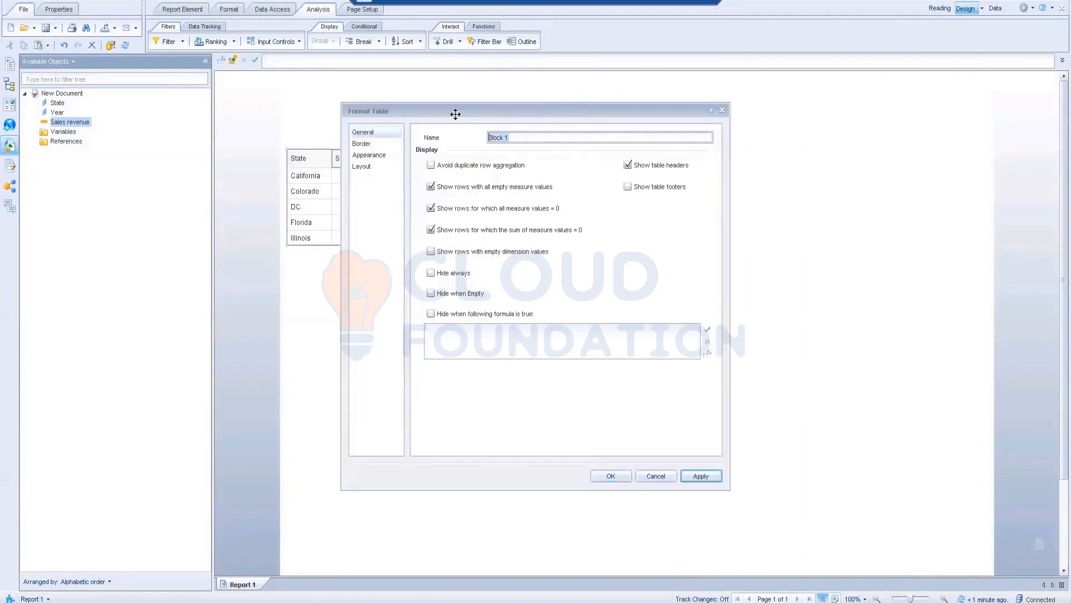
type("Sat")
key("BackSpace")
type("tatewise Sales REvenue")
left_click(540, 138)
key("BackSpace")
type("e")
left_click(505, 139)
type("-")
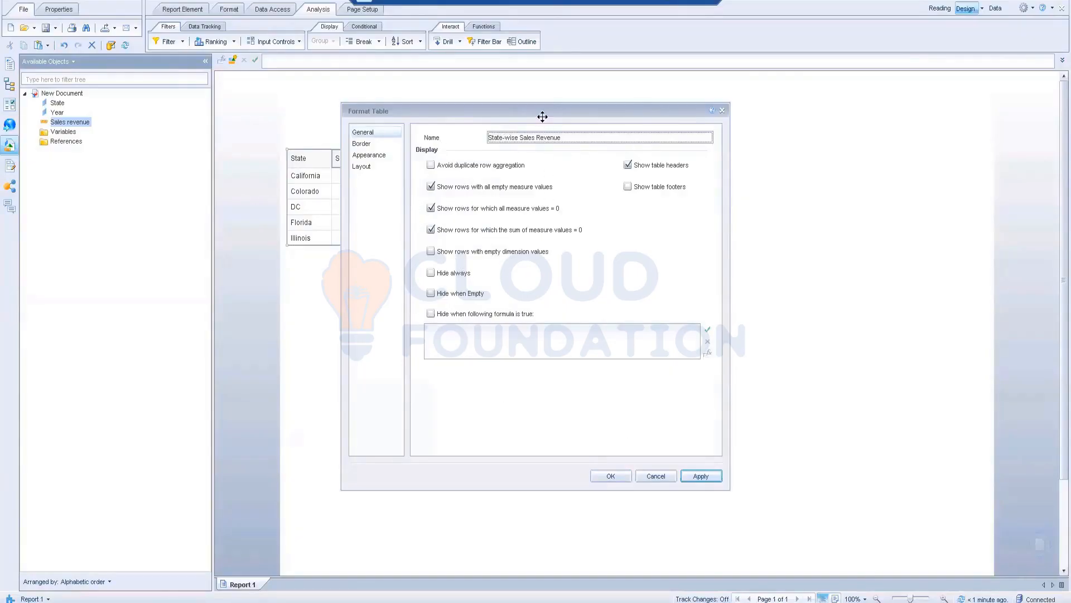
Look through the border and appearance settings, then set the State table's horizontal position to 1 cm from the left of the report.
left_click_drag(542, 117, 720, 115)
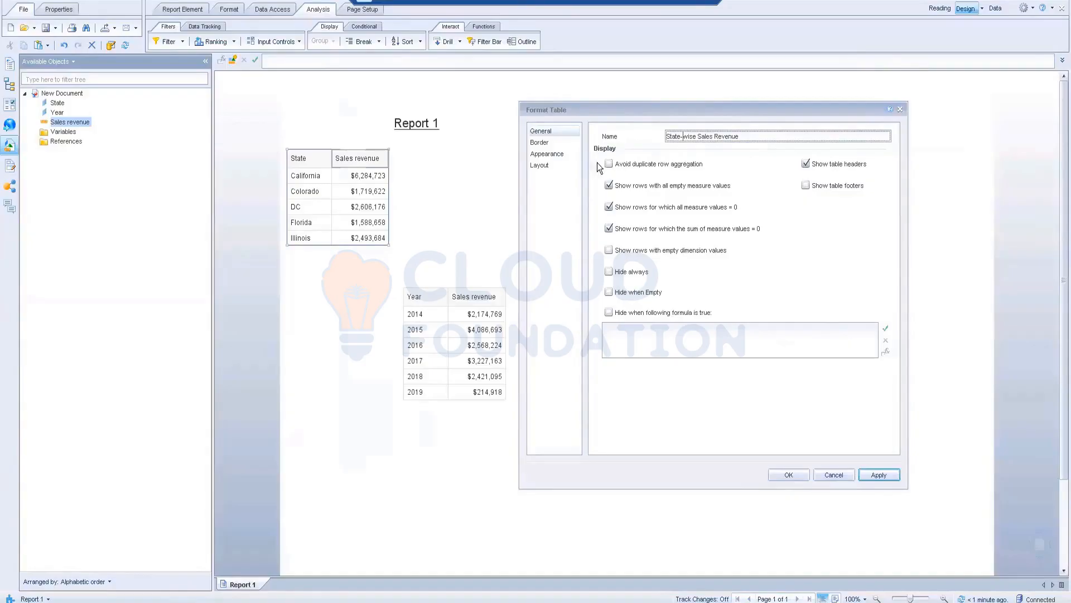
left_click(538, 143)
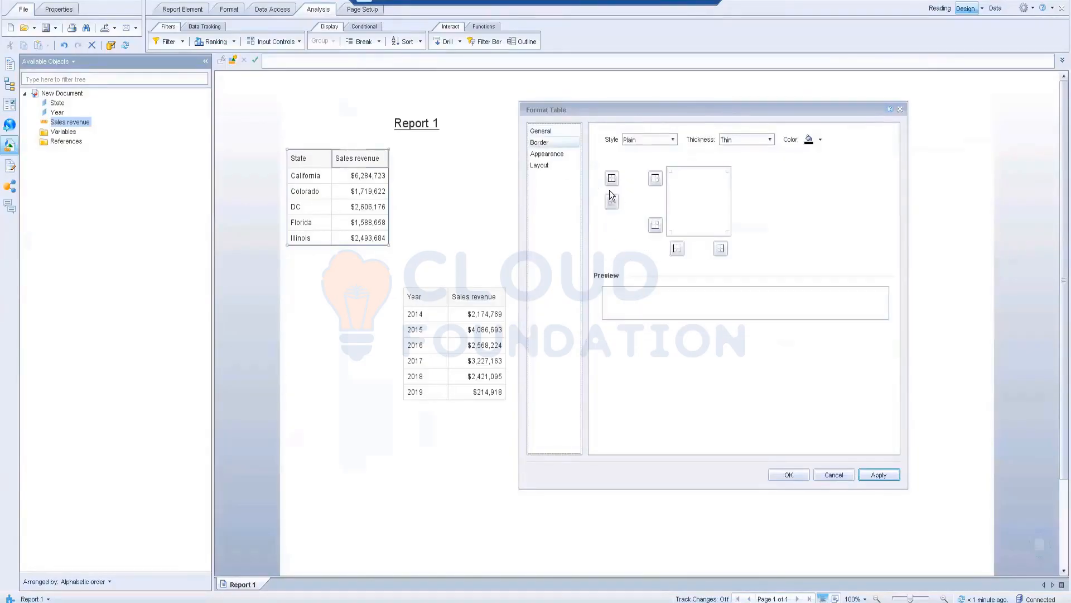
left_click(549, 159)
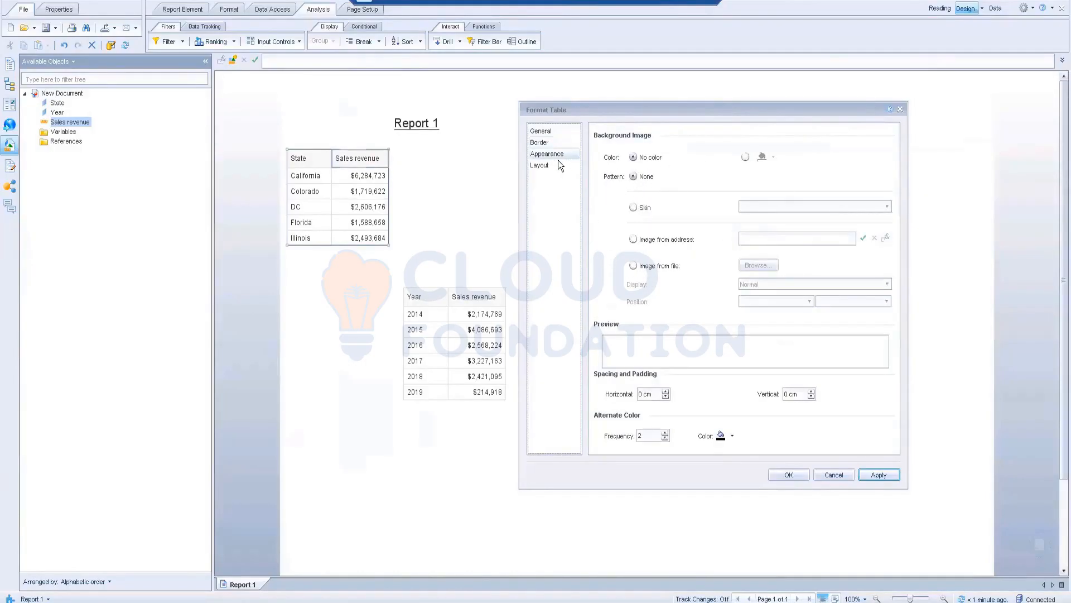
left_click(542, 167)
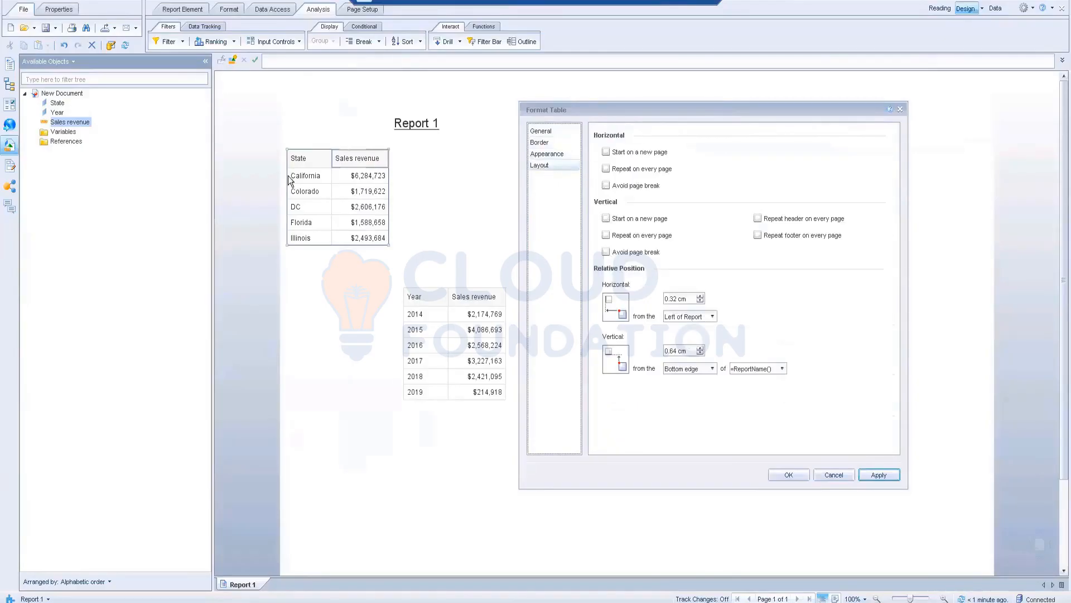
left_click(679, 300)
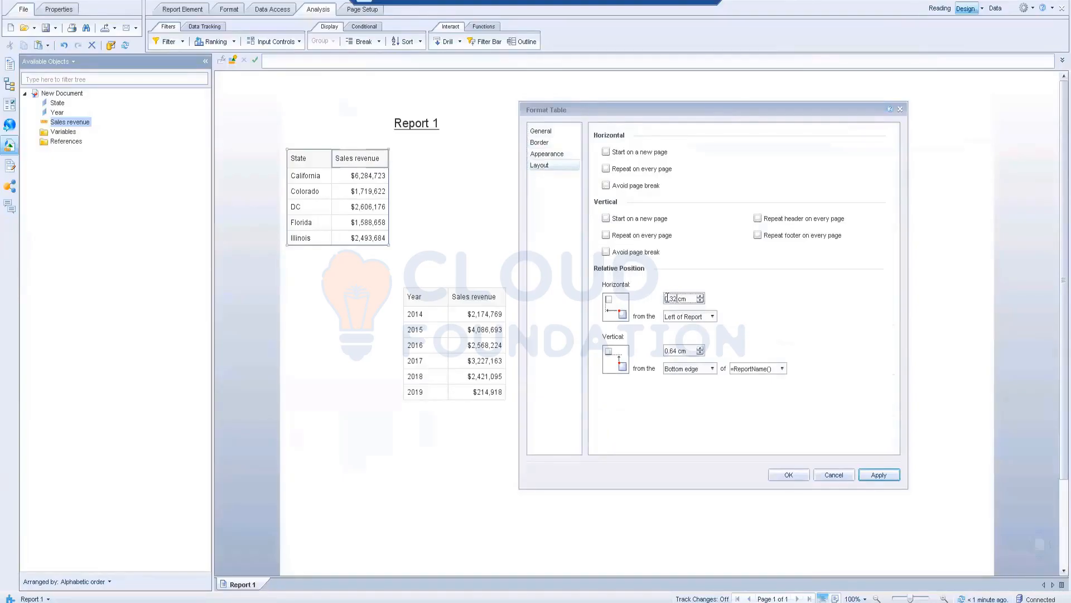
left_click_drag(676, 299, 662, 301)
key("BackSpace")
type("1")
left_click(876, 474)
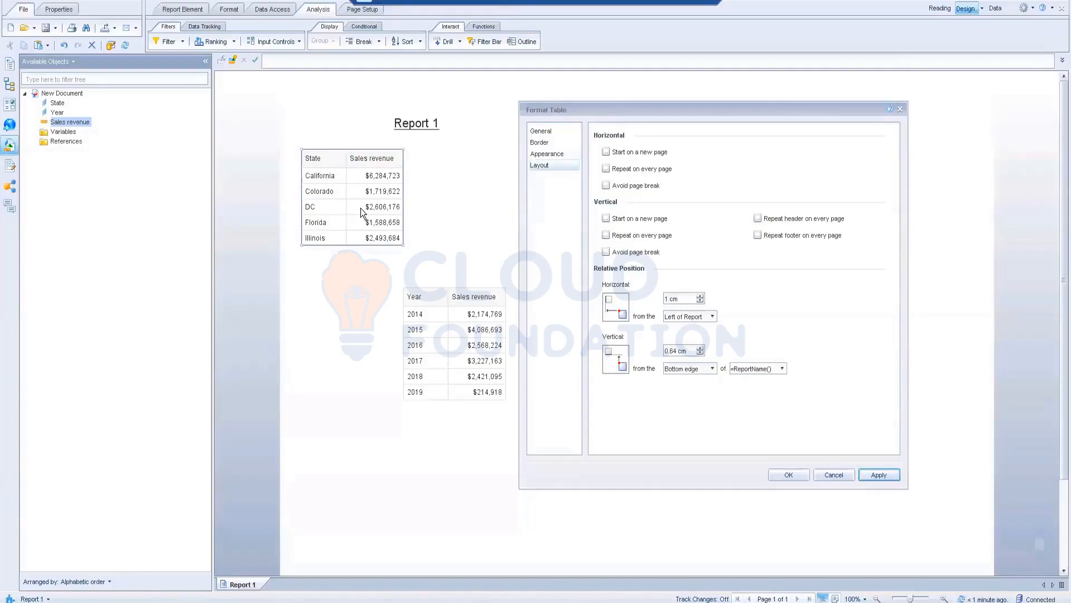
Make the State table's vertical position relative to the top of the report, at 1 cm, and apply it.
left_click(678, 350)
left_click(782, 370)
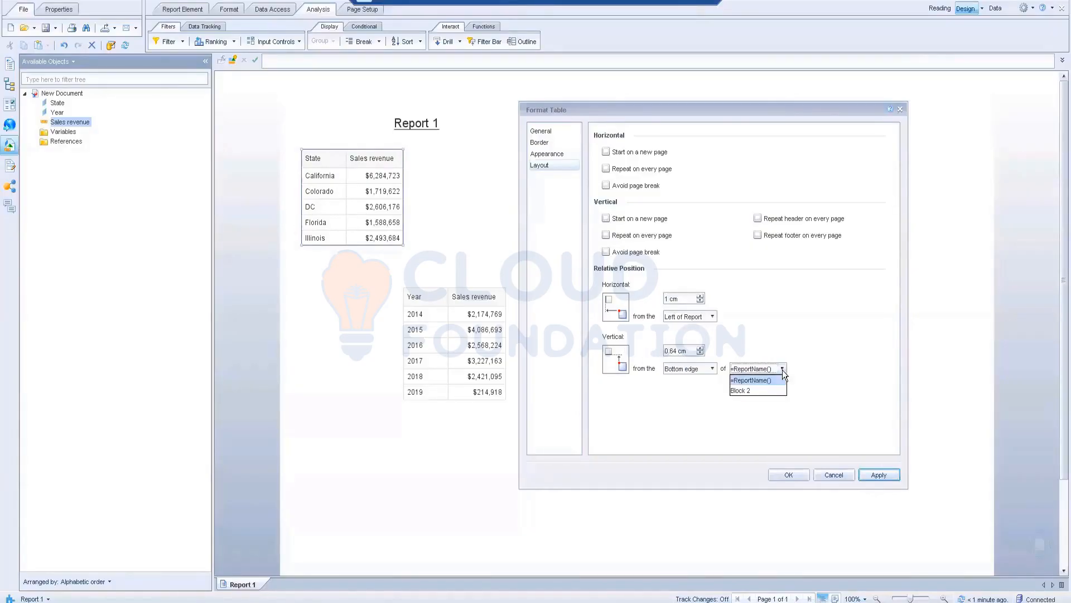
left_click(694, 371)
left_click(691, 382)
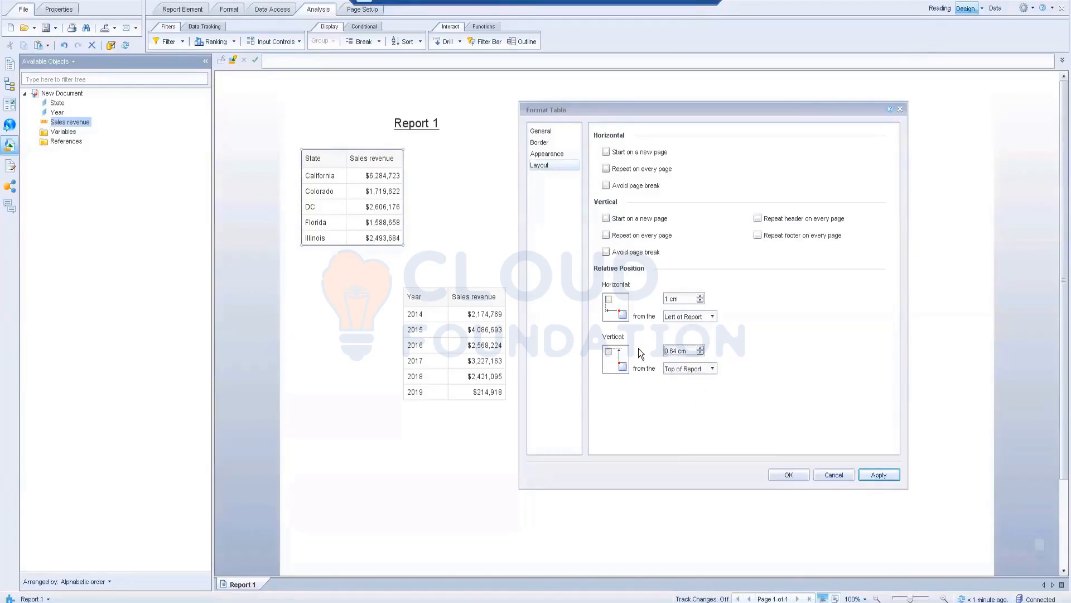
type("1")
key("Delete")
key("Delete")
key("Delete")
key("Delete")
left_click(876, 475)
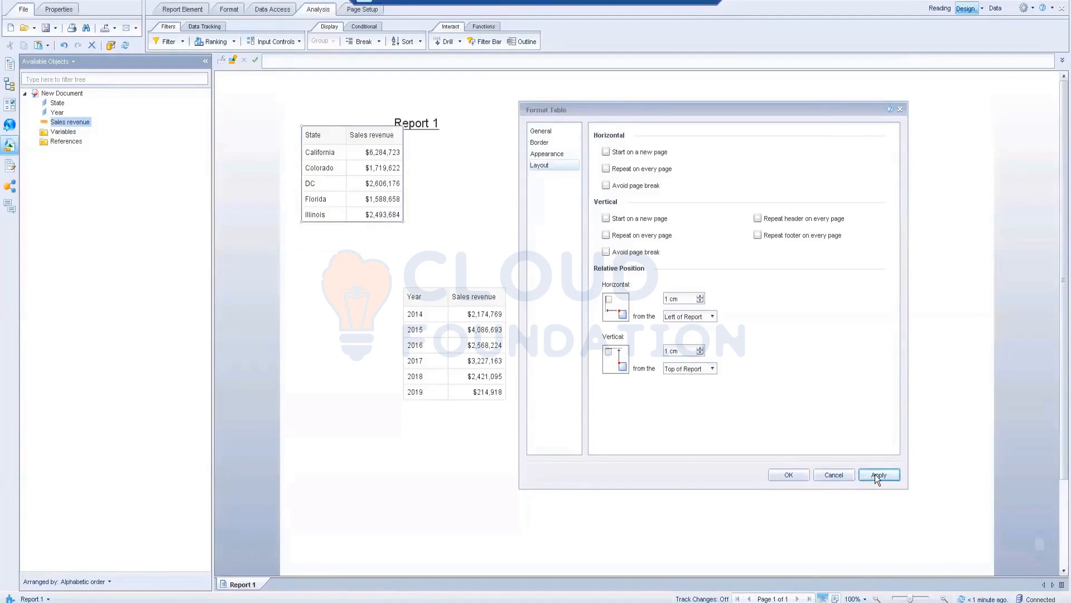
Set the State table's vertical position to 2 cm from the top of the report and apply it.
left_click(667, 349)
type("2")
left_click(872, 475)
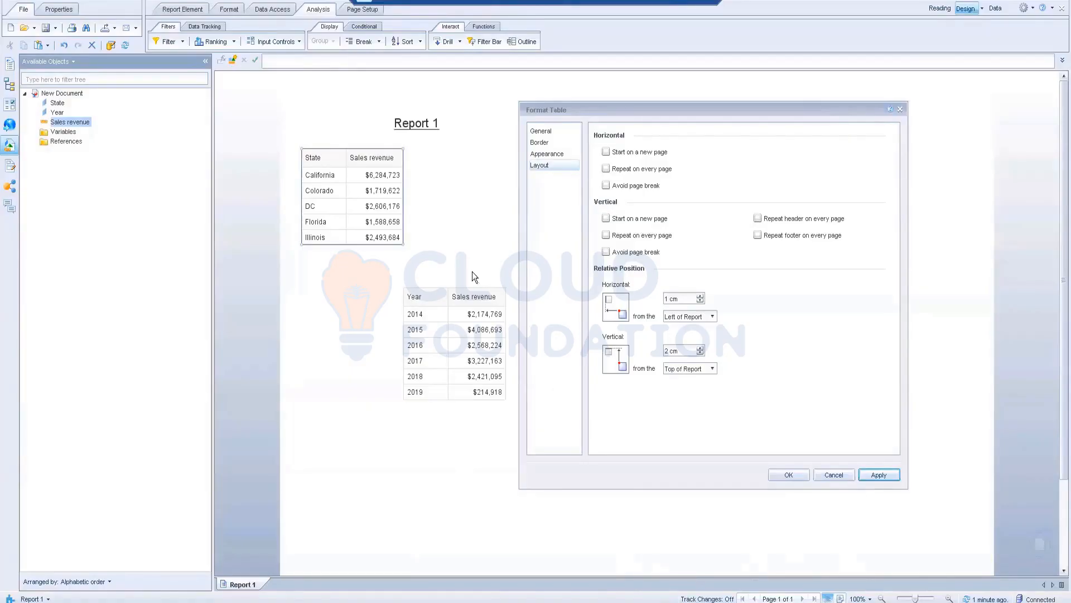
Make the State table repeat its header on every page, check its general settings and accept the table formatting.
left_click(757, 219)
left_click(537, 129)
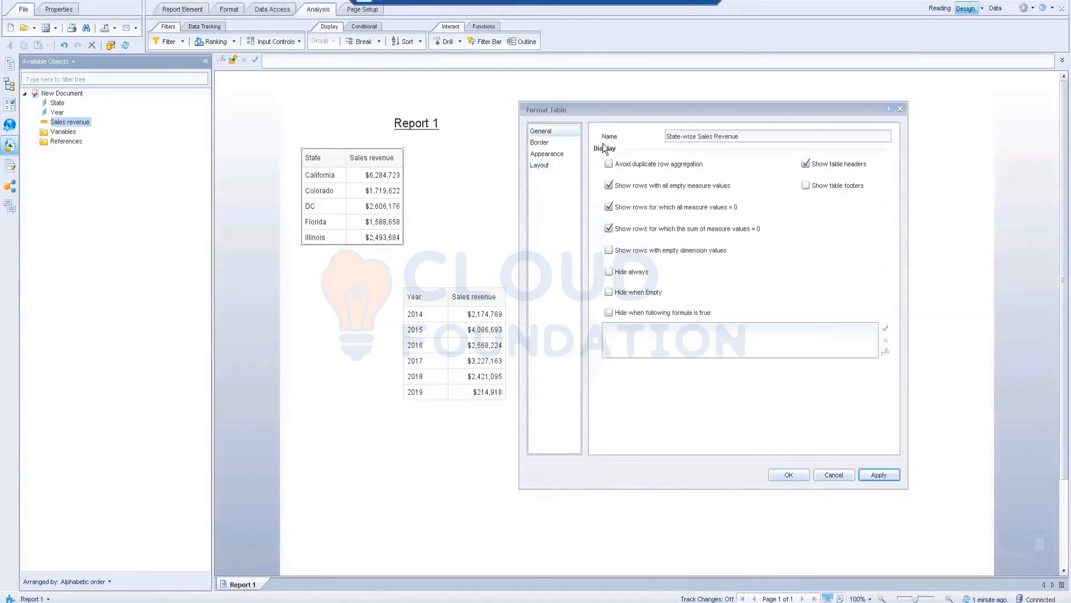
left_click(784, 474)
Open the format settings of the Year table and name it Year-wise Sales Revenue.
left_click(498, 316)
left_click(472, 296)
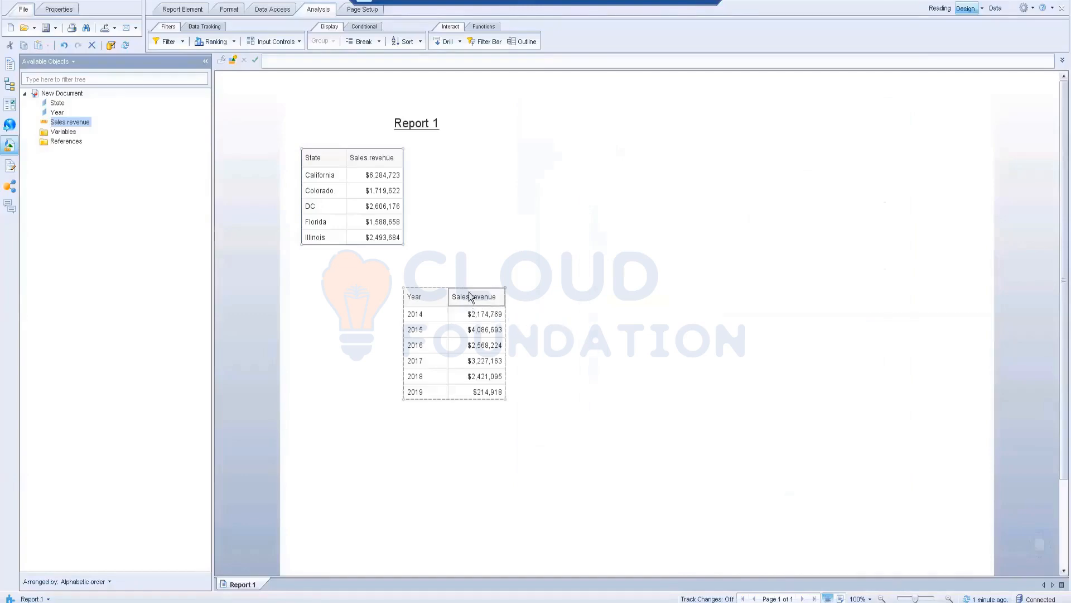
right_click(470, 283)
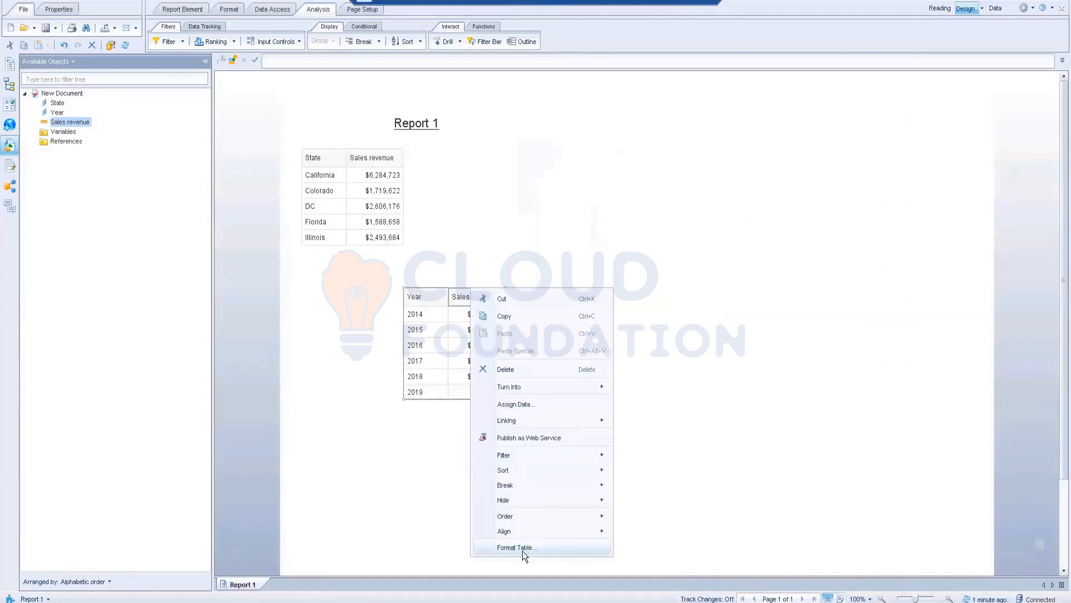
left_click(522, 550)
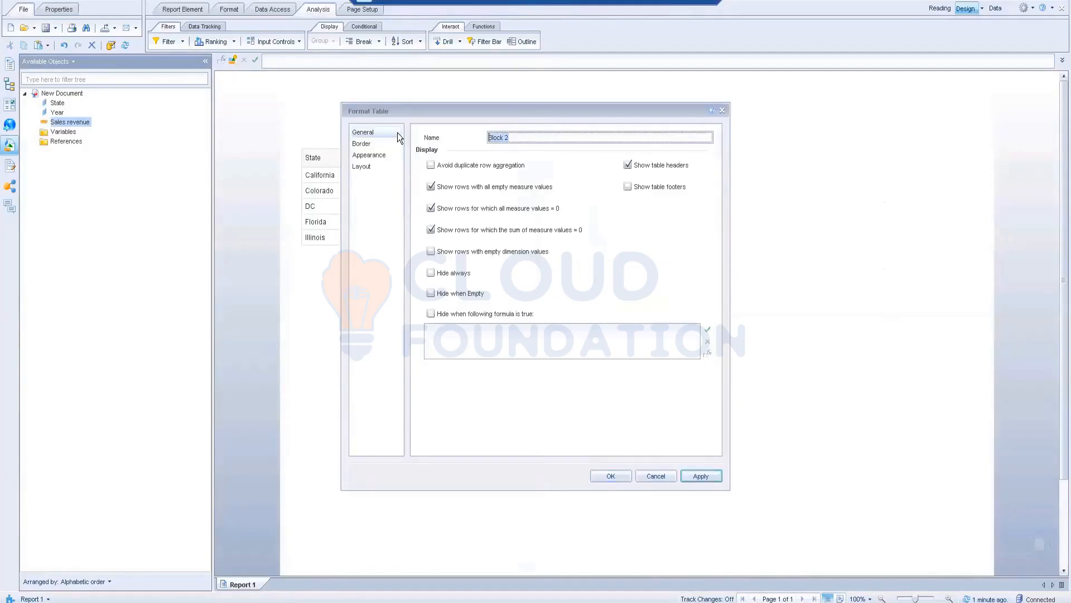
type("Year-wise Sales")
type("venue")
Make the Year table repeat its header on every page and accept the table formatting.
left_click(363, 166)
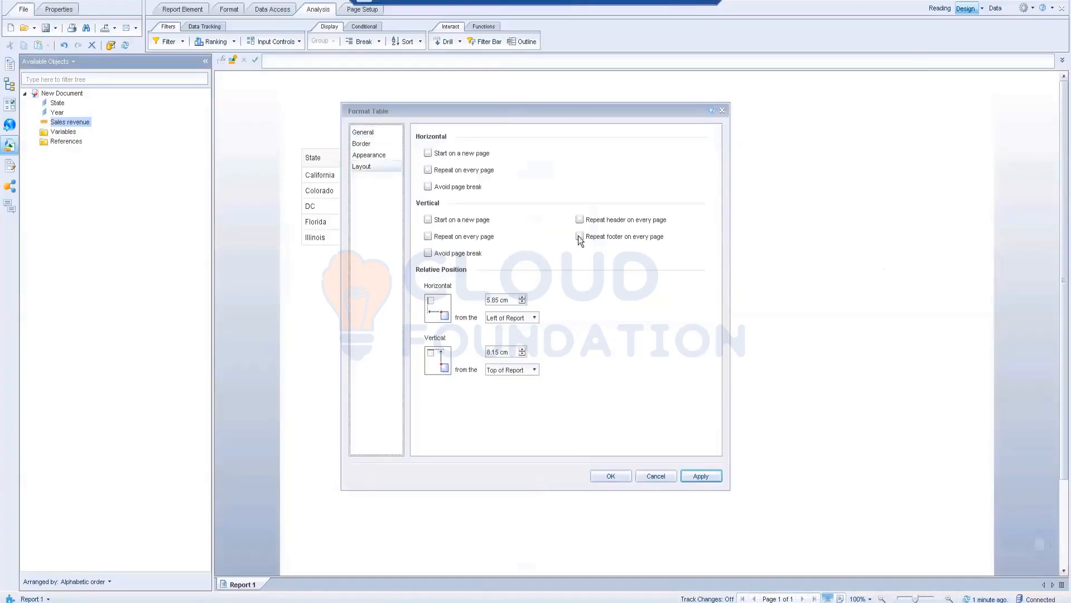
left_click(595, 222)
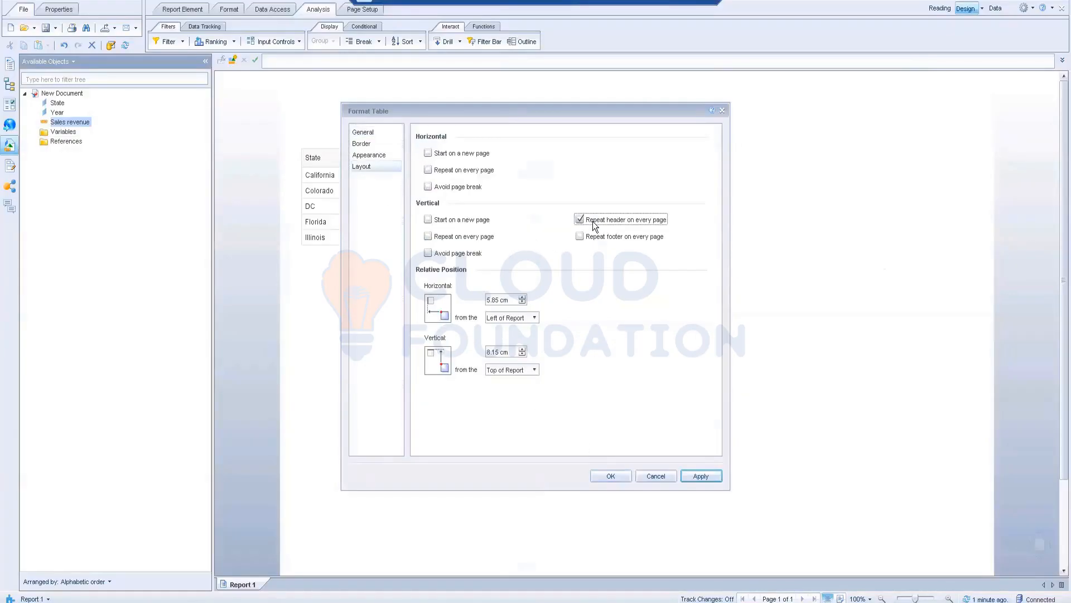
left_click(611, 476)
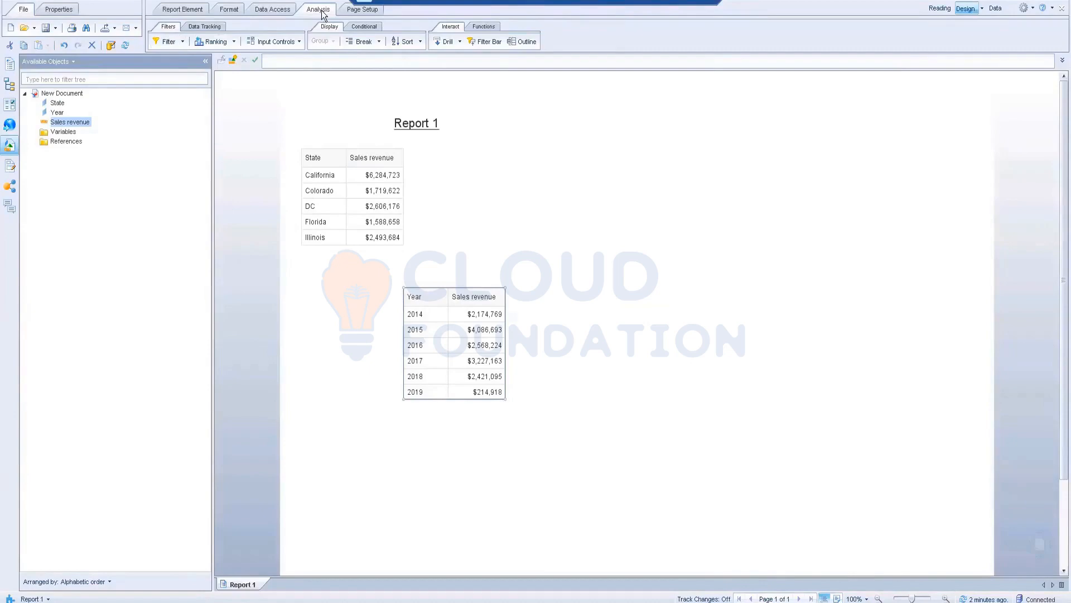
Open the report filter editor, widen its filter map enough to read the table names, and select the State-wise Sales Revenue table.
left_click(184, 42)
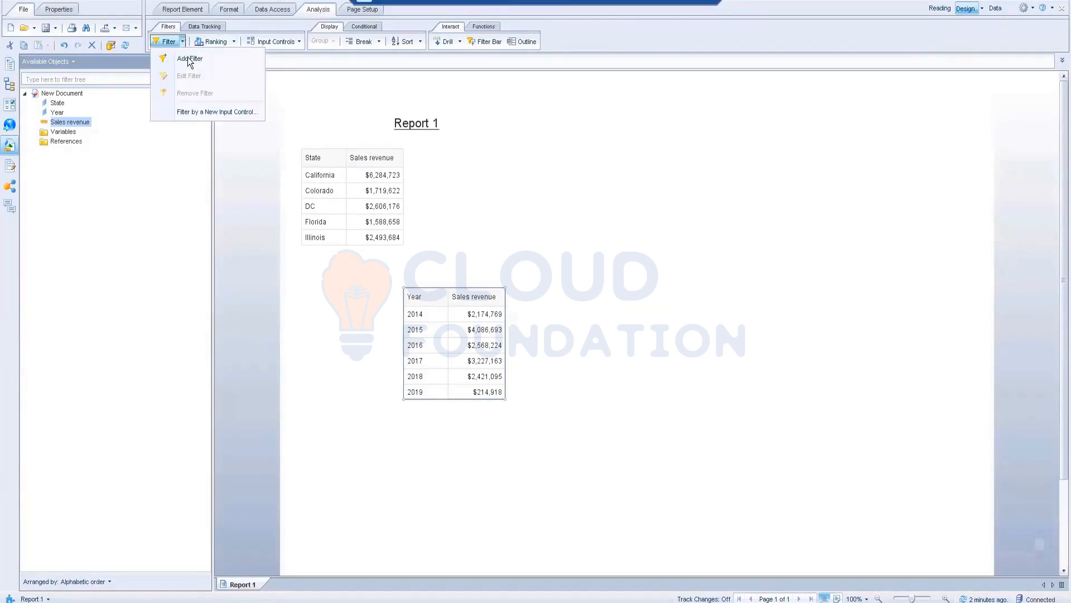
left_click(187, 58)
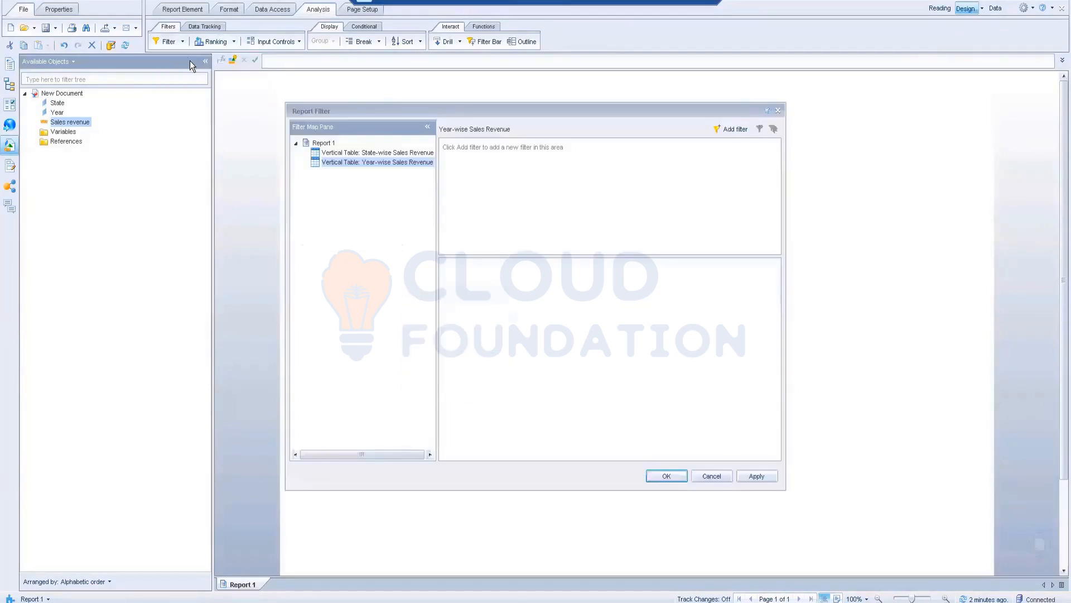
left_click(369, 152)
left_click(416, 162)
left_click_drag(437, 174, 487, 175)
left_click(421, 155)
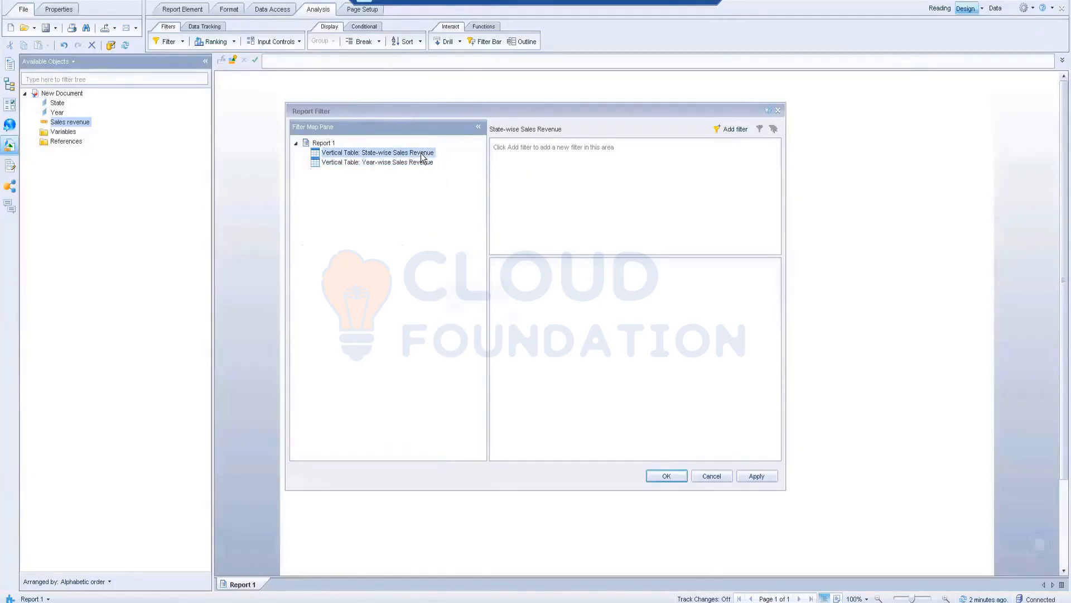
left_click(406, 162)
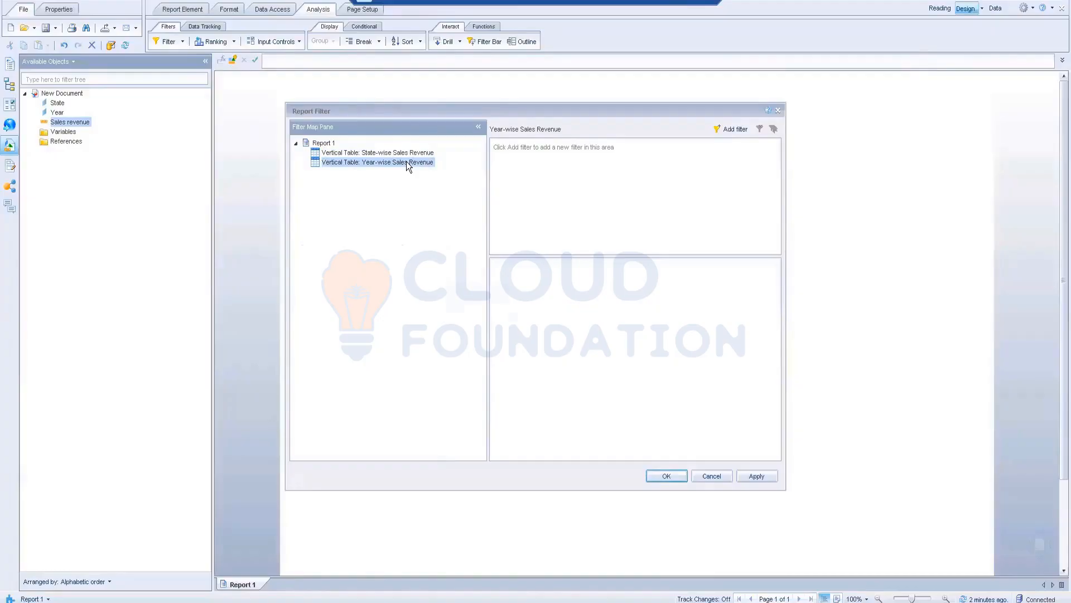
left_click(399, 154)
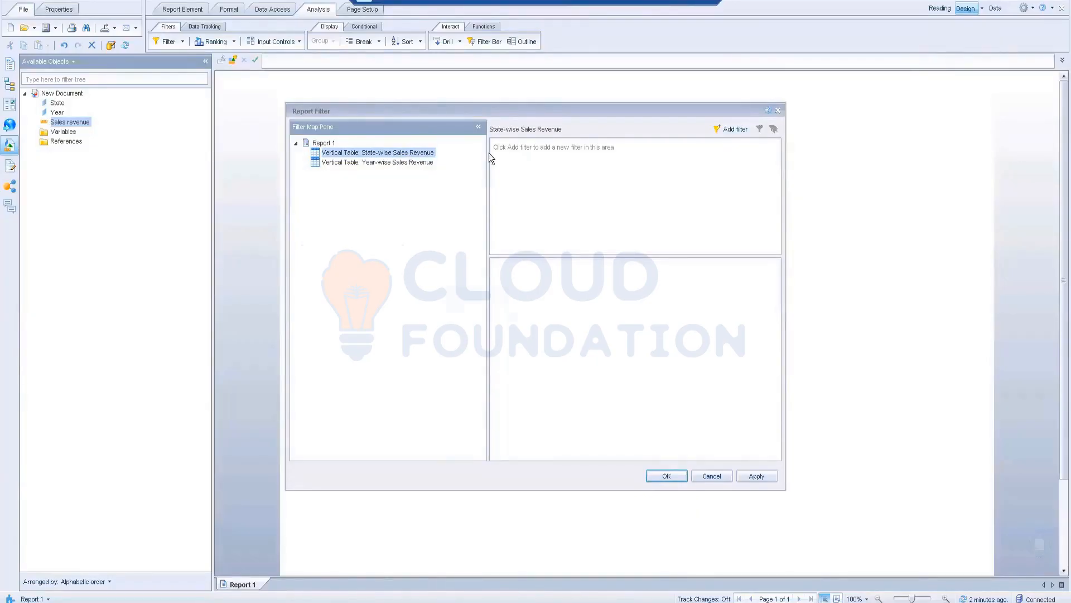
Add a report filter on the State-wise Sales Revenue table restricting Year to the list value 2014 and accept it.
left_click(731, 129)
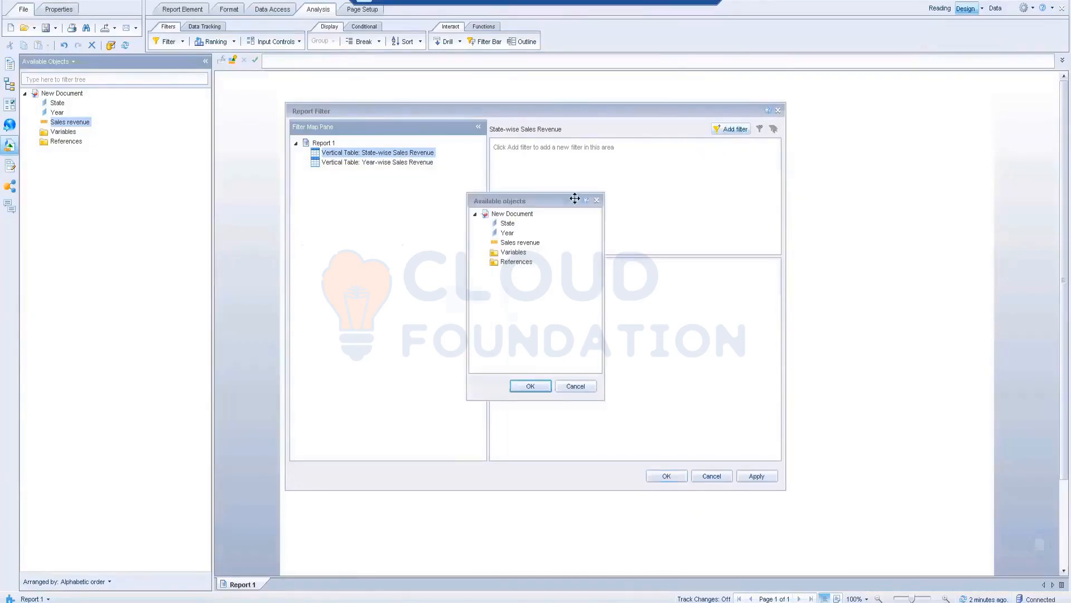
left_click(510, 233)
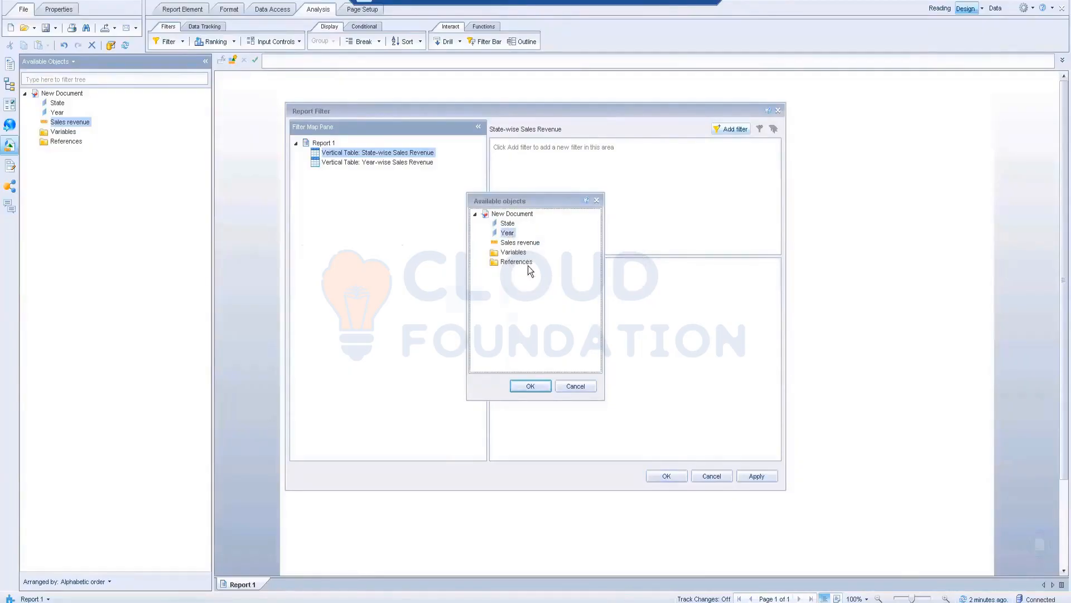
left_click(530, 386)
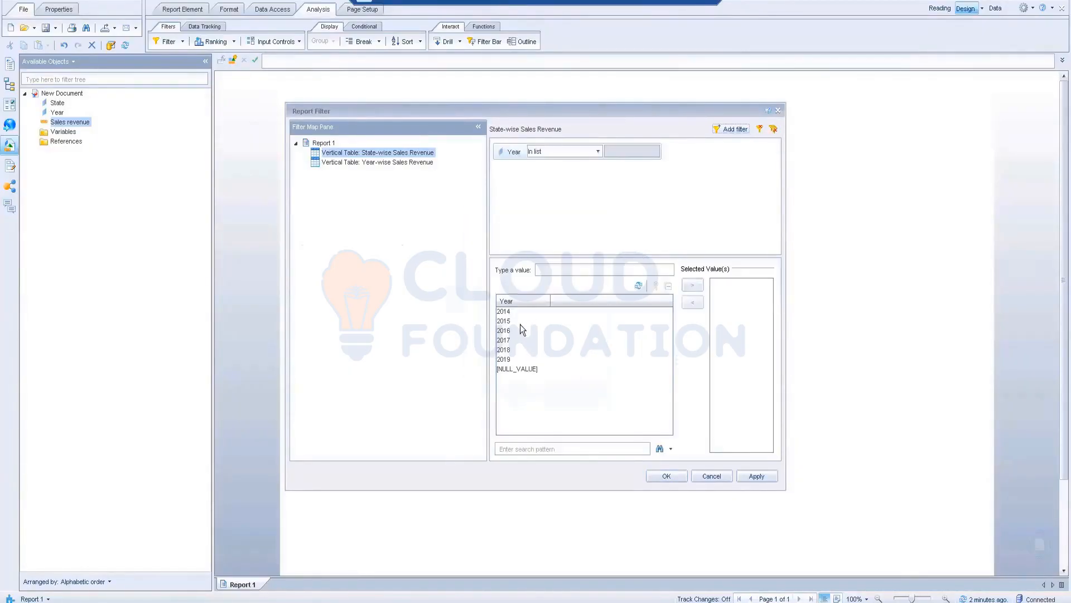
left_click(507, 312)
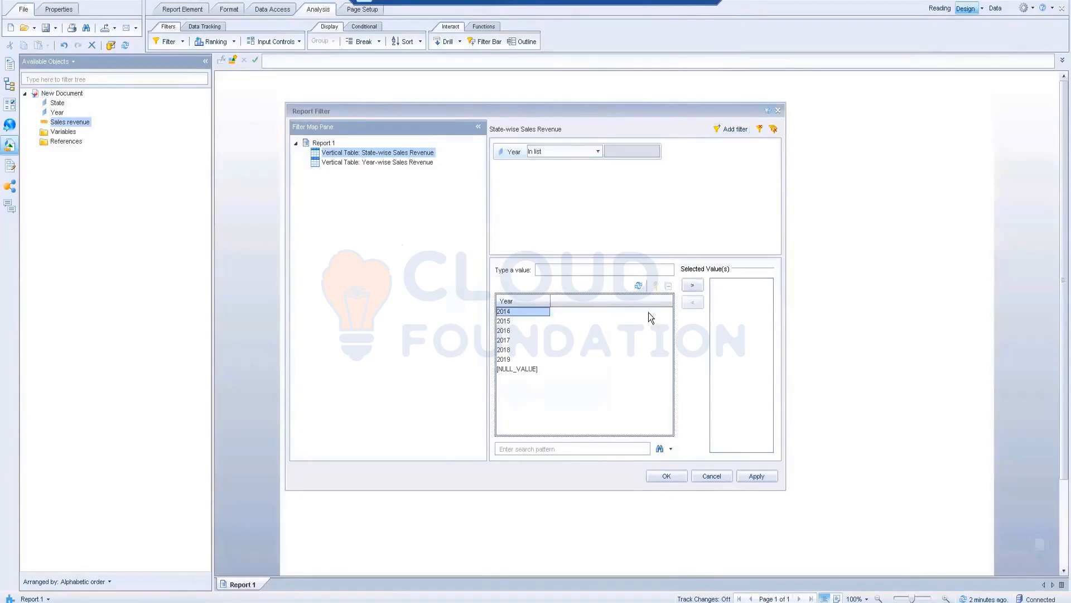
left_click(692, 286)
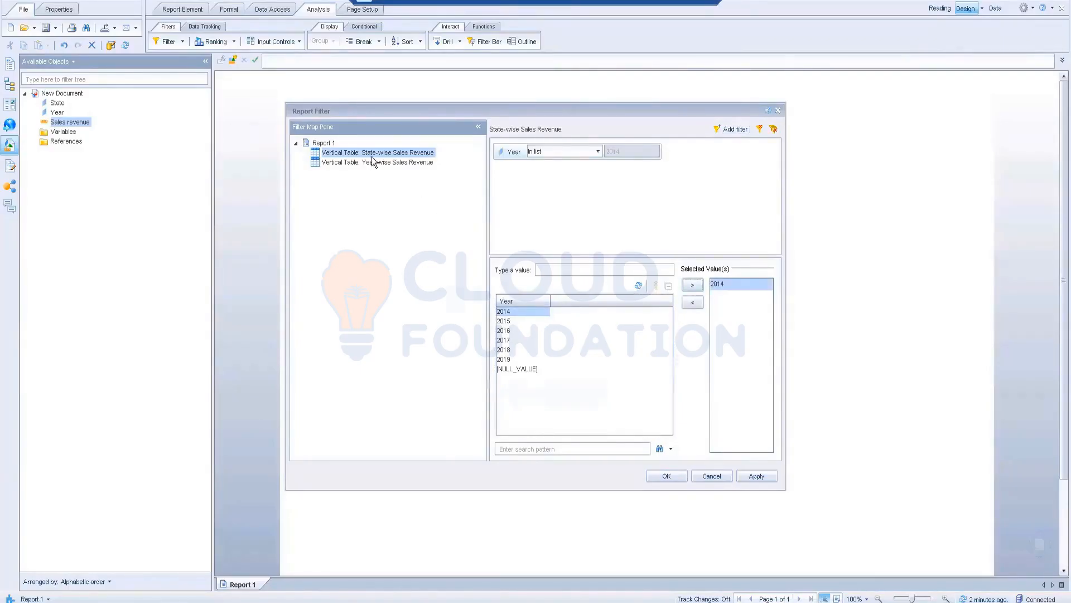
left_click(672, 474)
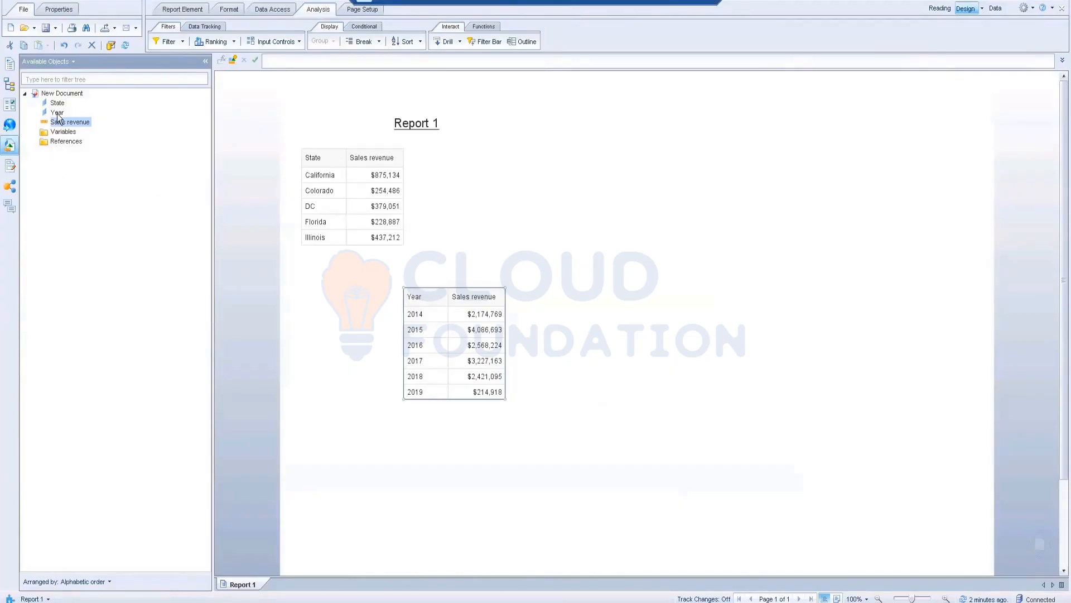
Insert the Year object as a column between State and Sales revenue in the State table.
left_click_drag(57, 112, 343, 157)
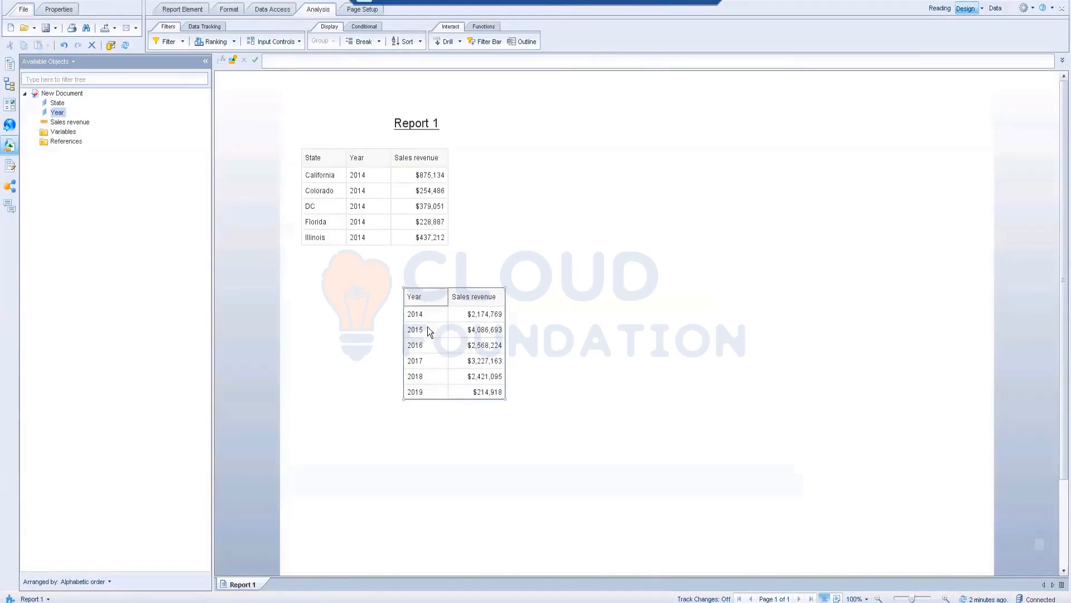
left_click(431, 393)
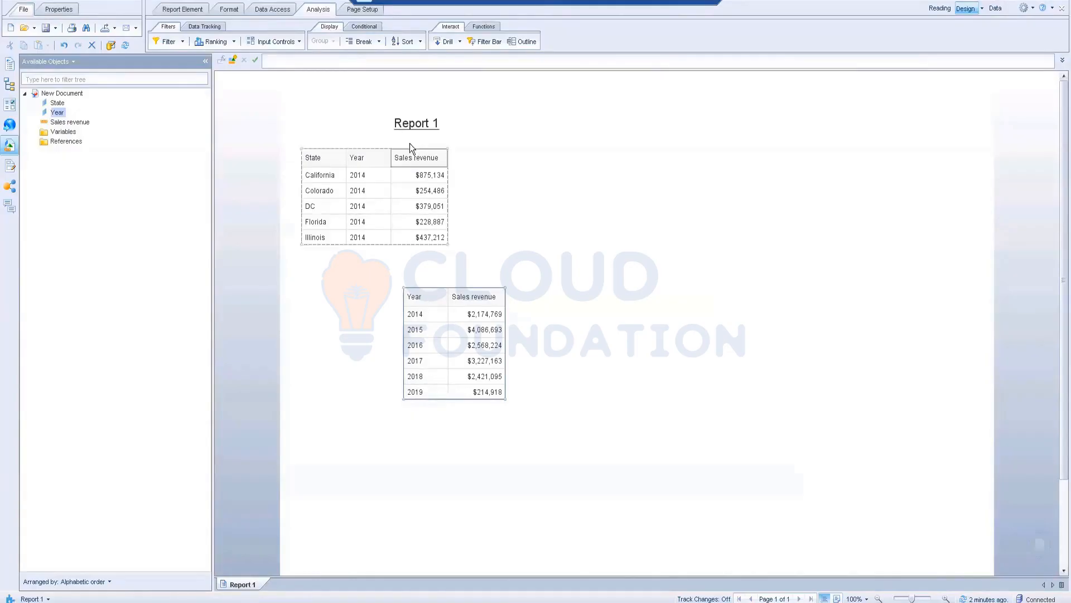
left_click(448, 163)
left_click(371, 224)
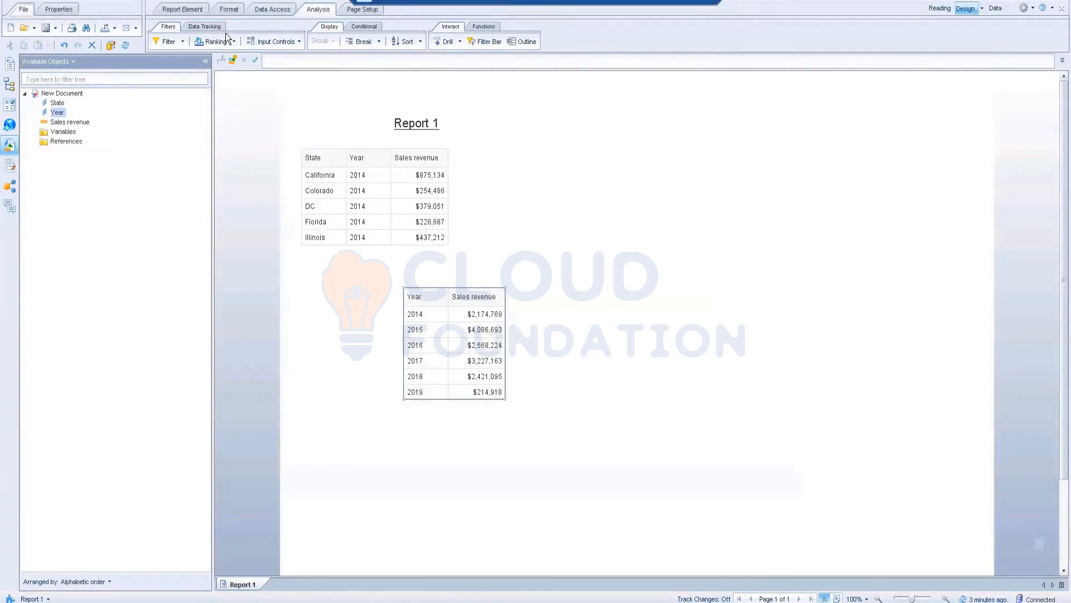
Review the data provider's result objects and State query filter, and close the query without changing it.
left_click(183, 42)
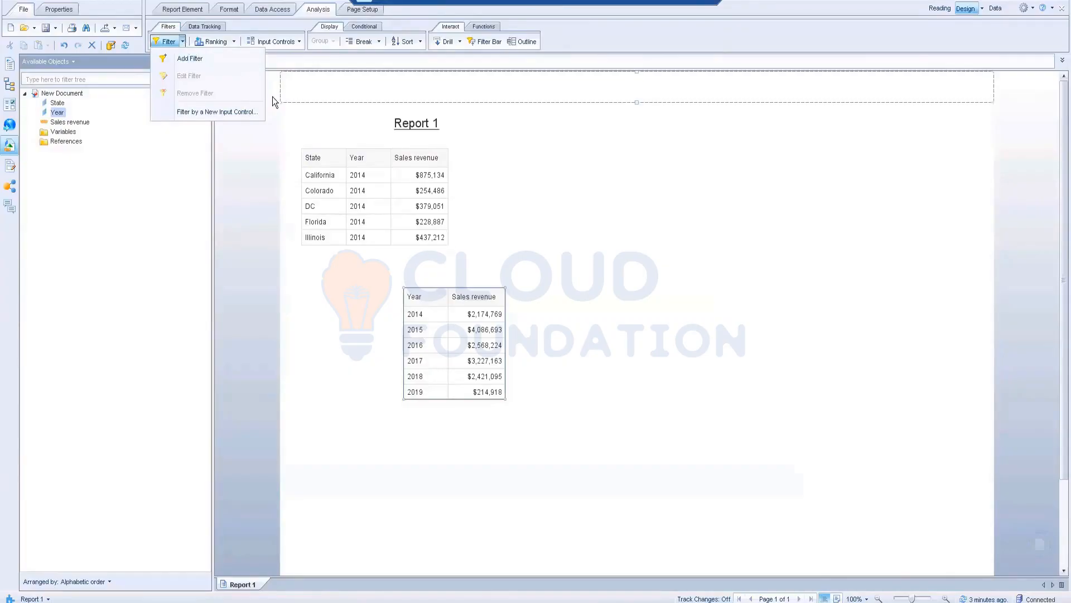
left_click(324, 329)
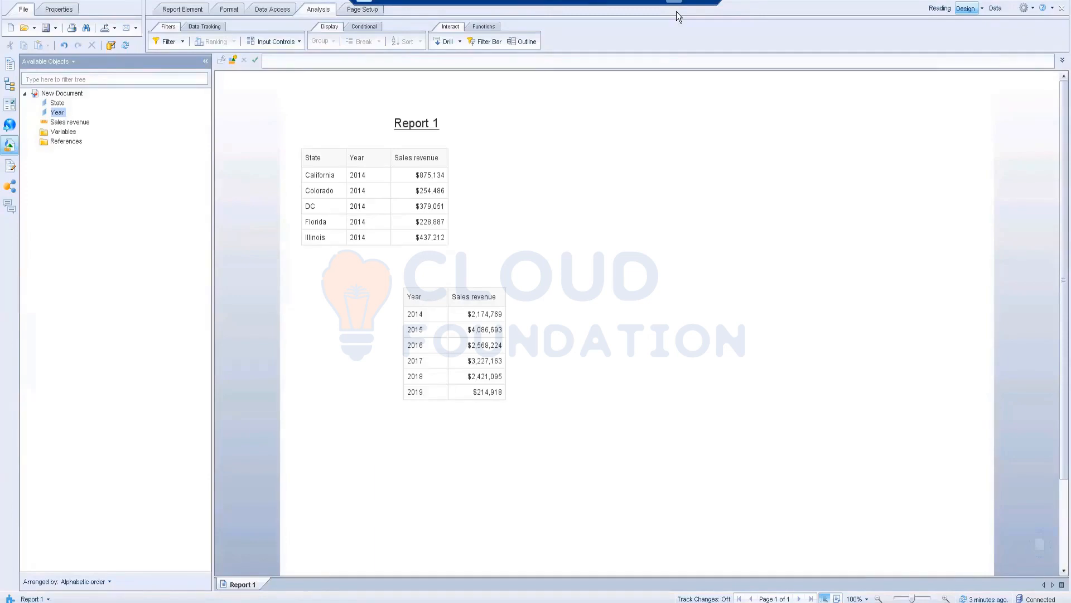
left_click(276, 11)
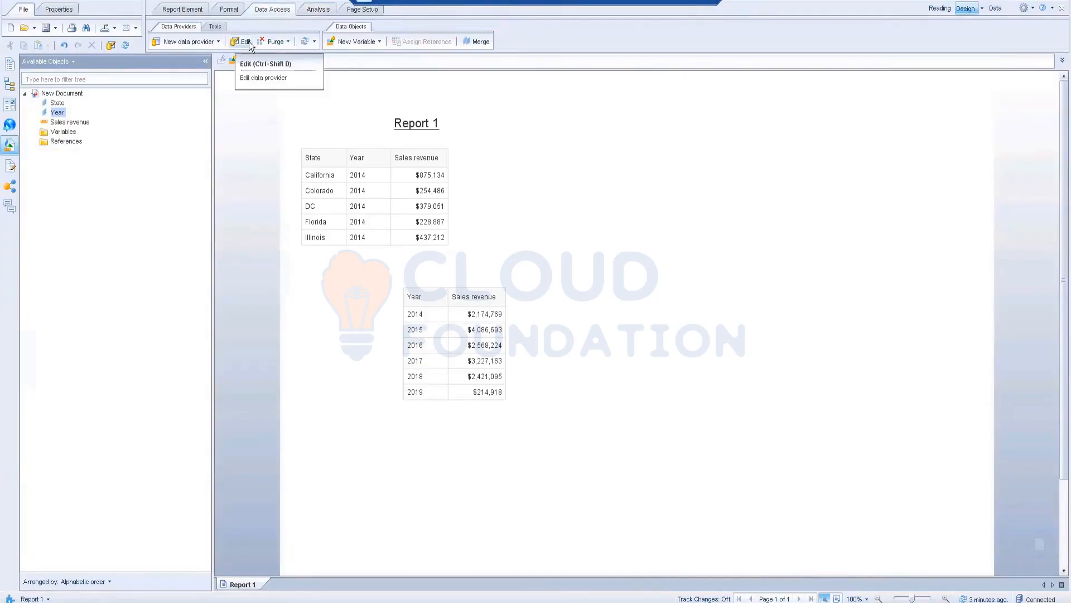
left_click(249, 43)
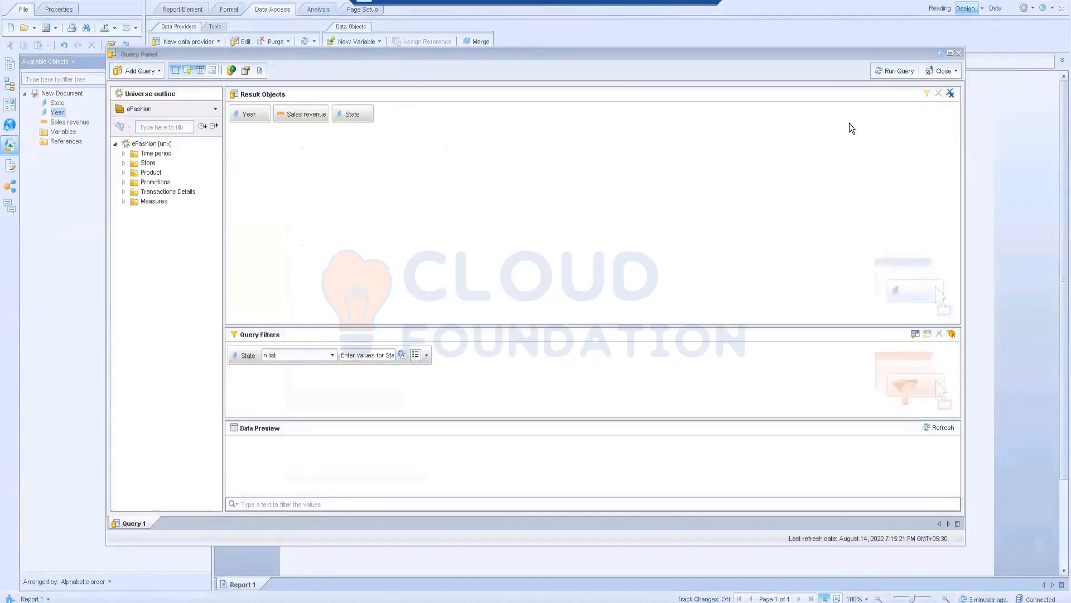
left_click(959, 54)
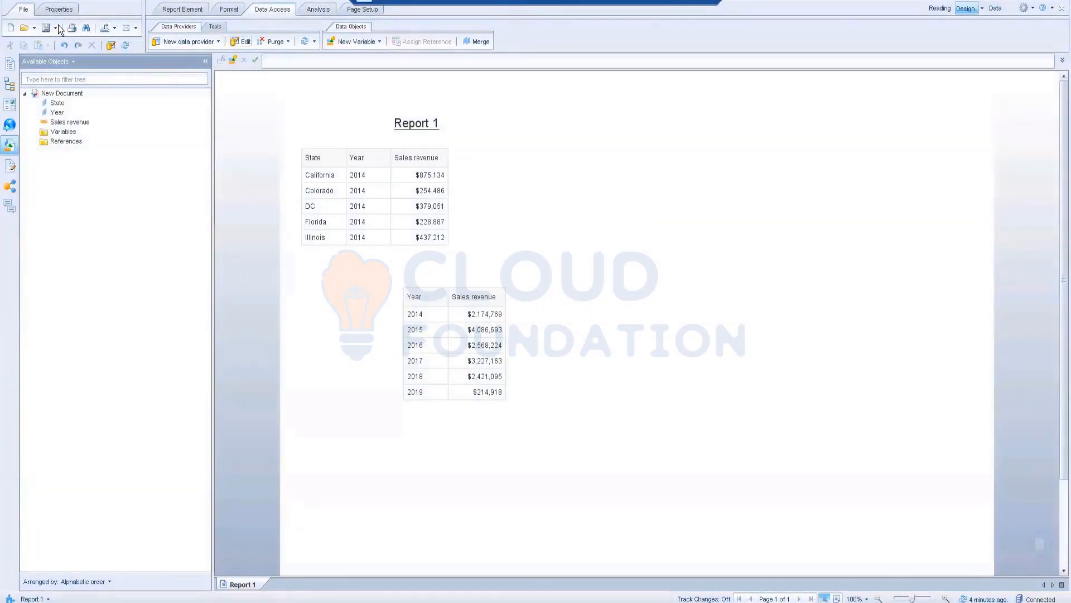
Save the document as Filters - Demo on accessclient1:6400, in the personal user's folder under My Favorites.
left_click(56, 27)
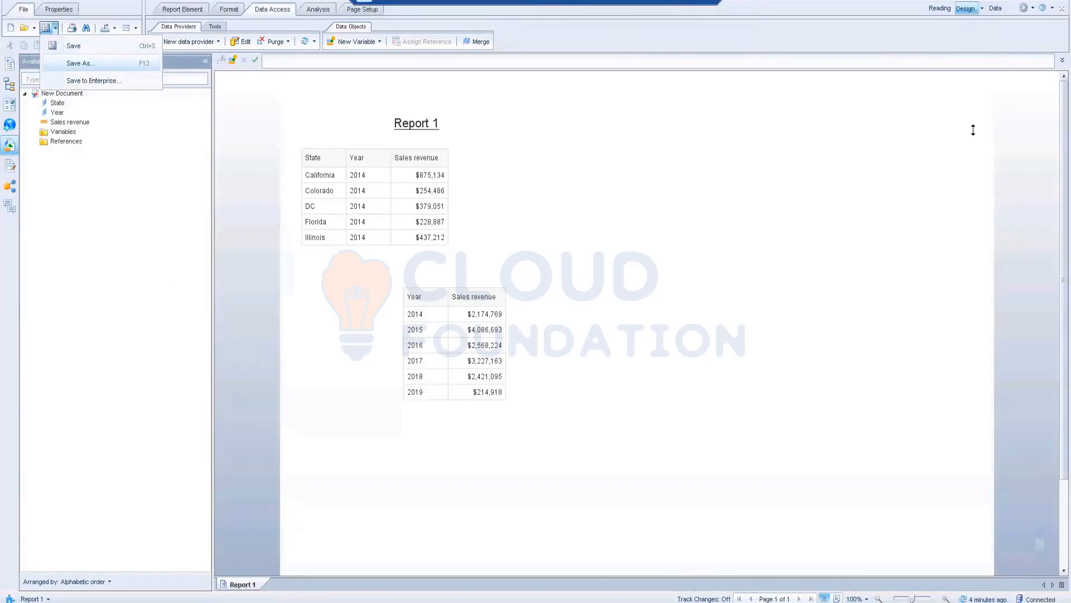
left_click(80, 63)
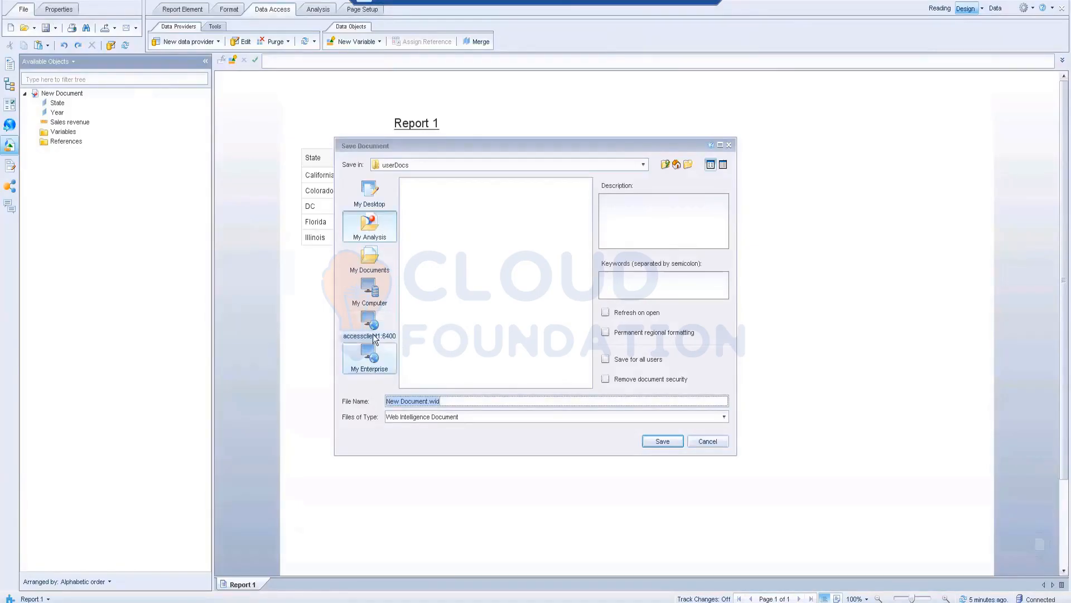
key("Escape")
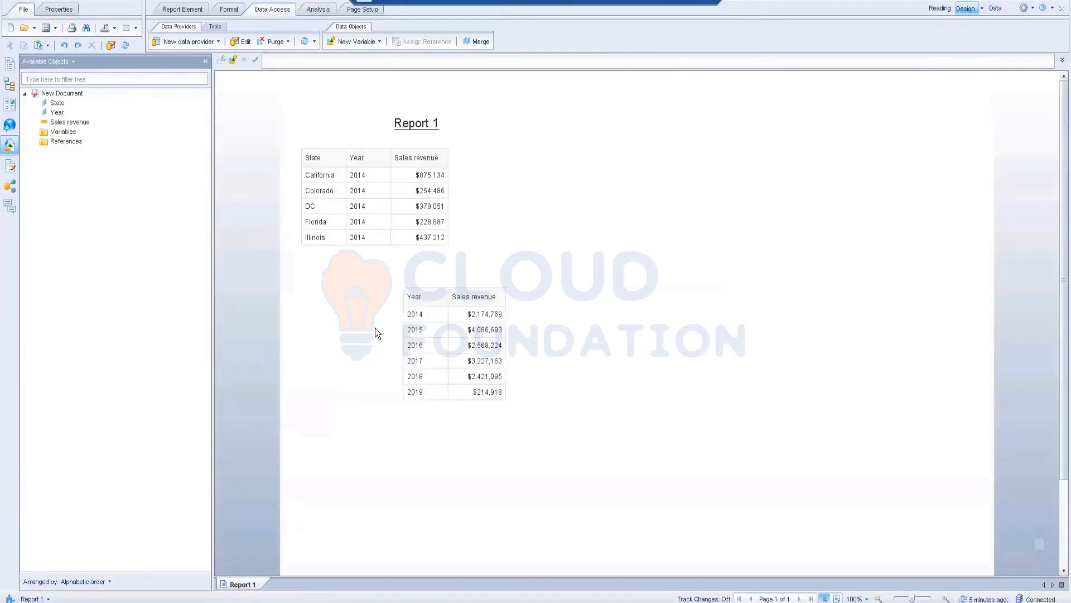
key("ctrl+s")
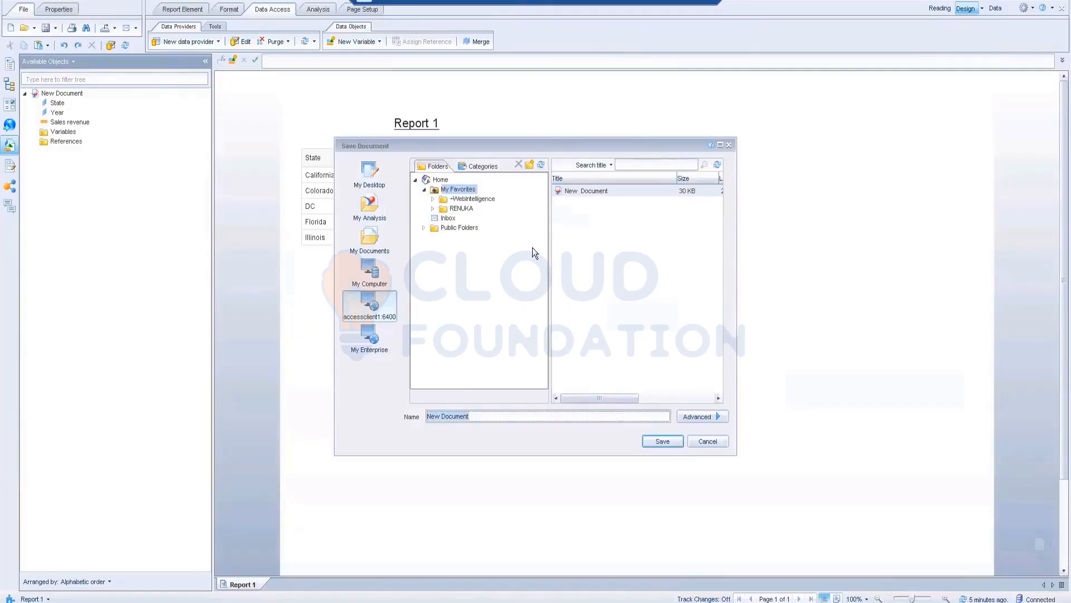
left_click(467, 210)
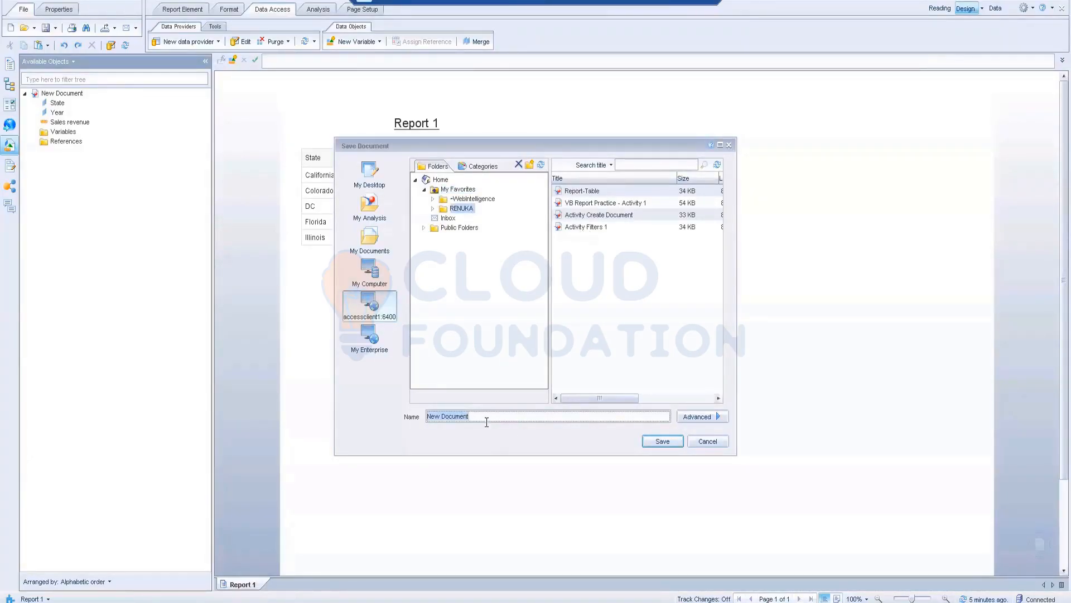
type("Filters")
type("-Demo")
left_click(662, 441)
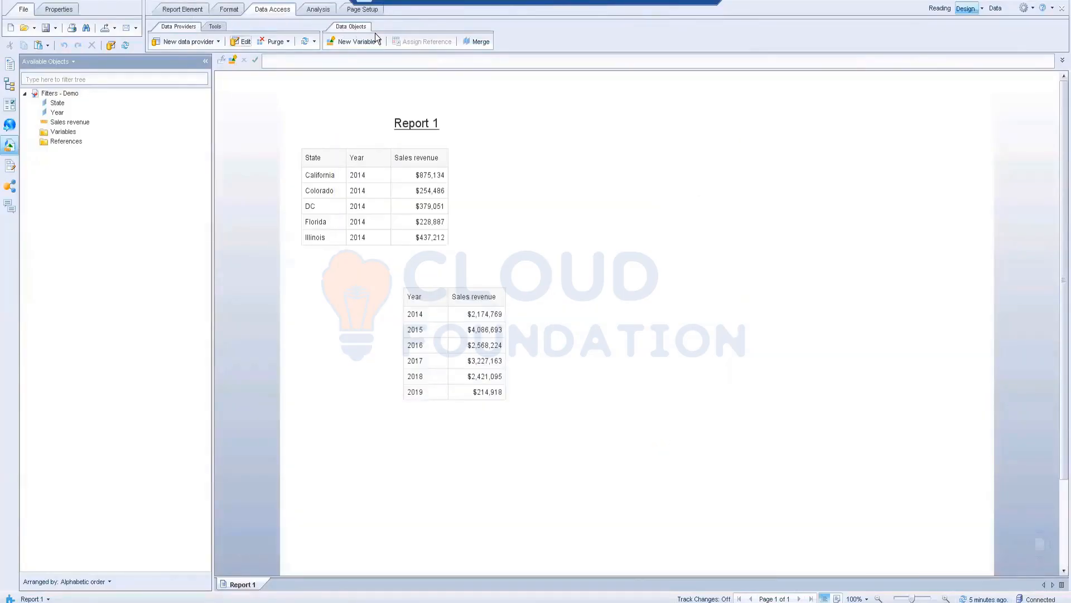
Create a new document on the eFashion universe with Store name, Sales revenue and Margin as result objects.
left_click(10, 29)
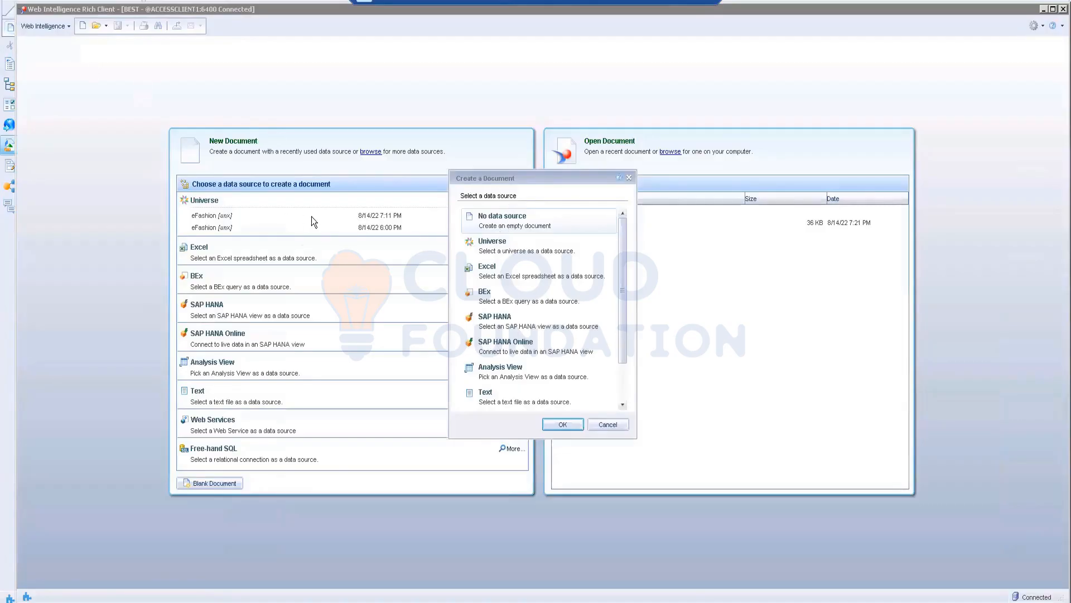
double_click(501, 251)
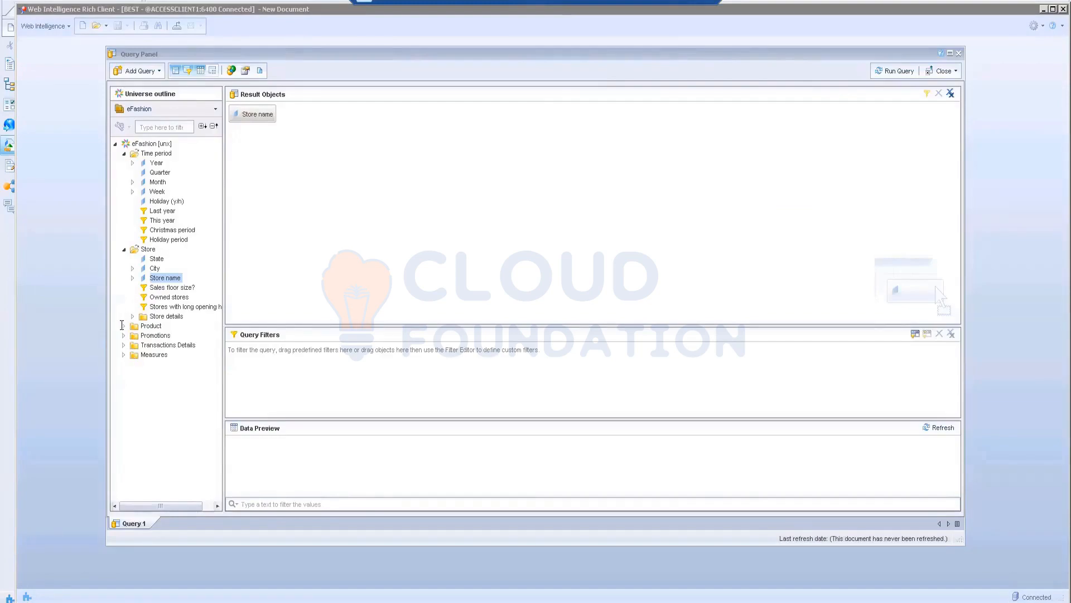
left_click(124, 355)
left_click(166, 366)
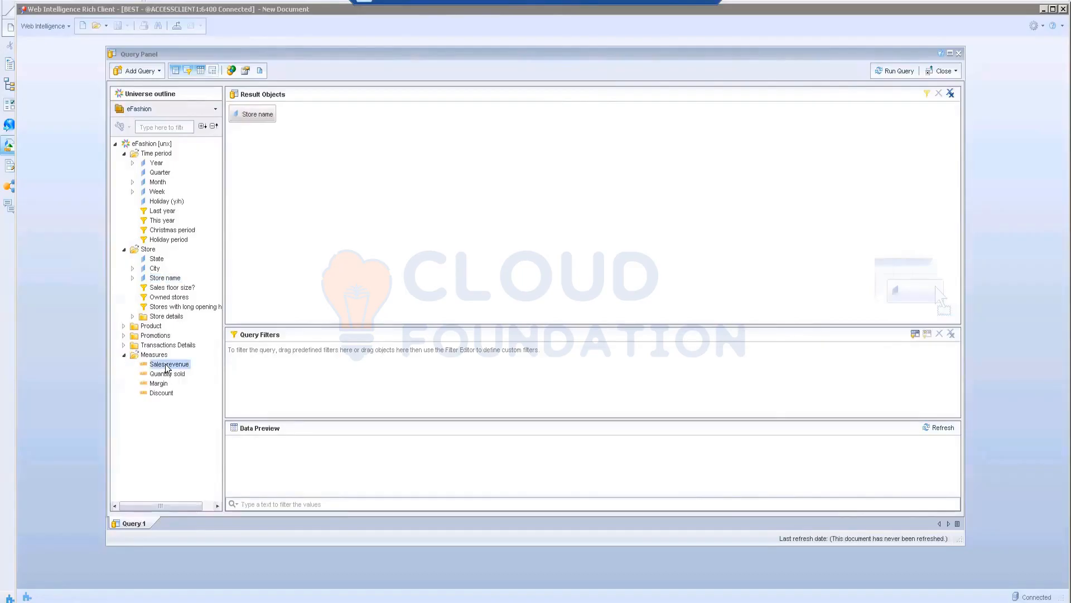
double_click(166, 366)
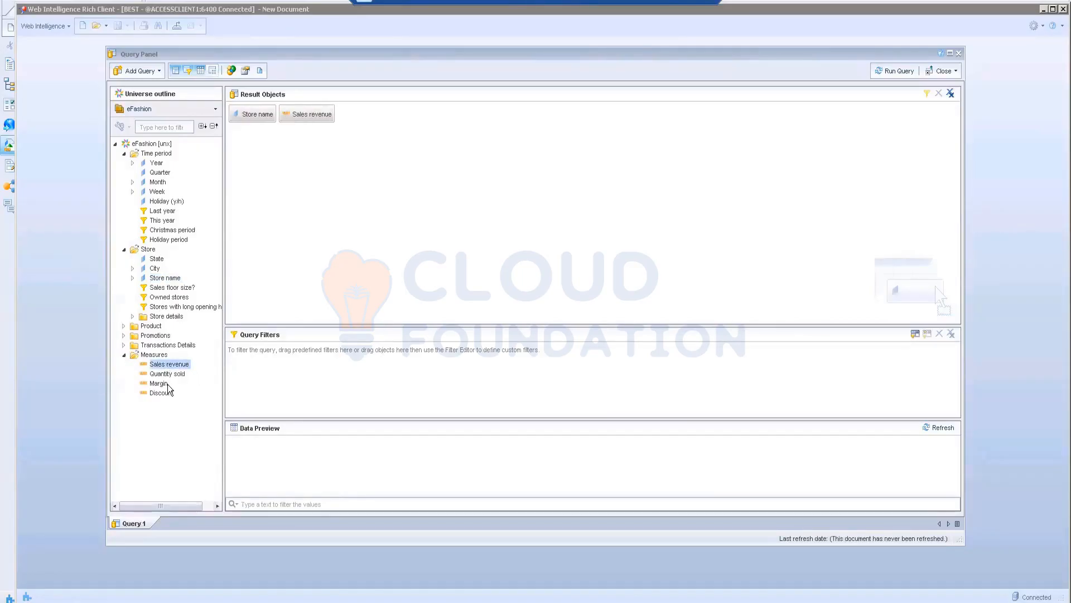
left_click(161, 384)
double_click(165, 384)
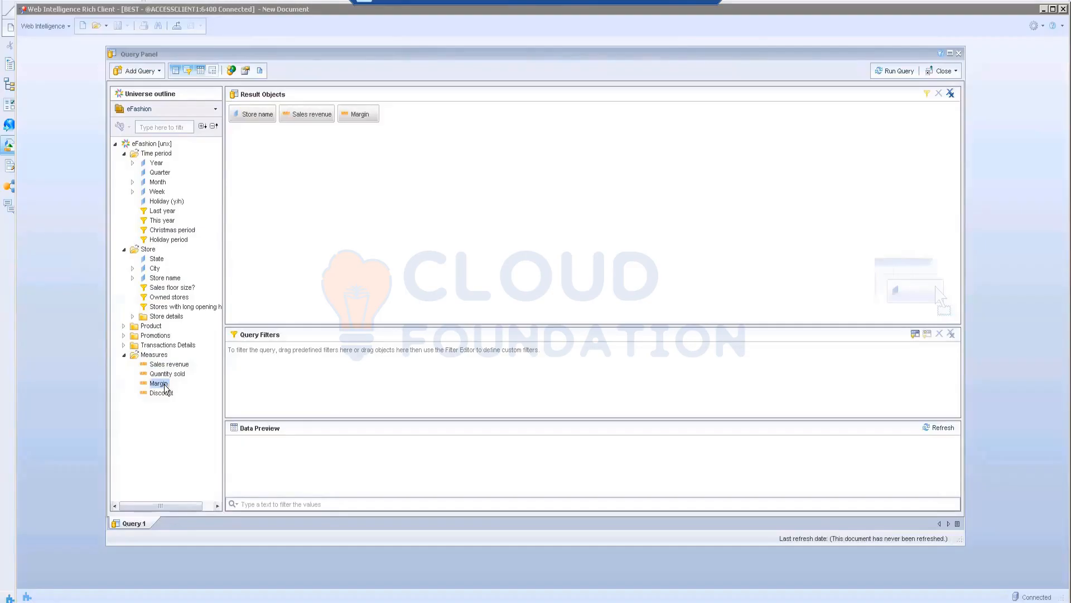
Add a query filter for Margin less than 100000 and run the query.
left_click_drag(165, 385, 283, 350)
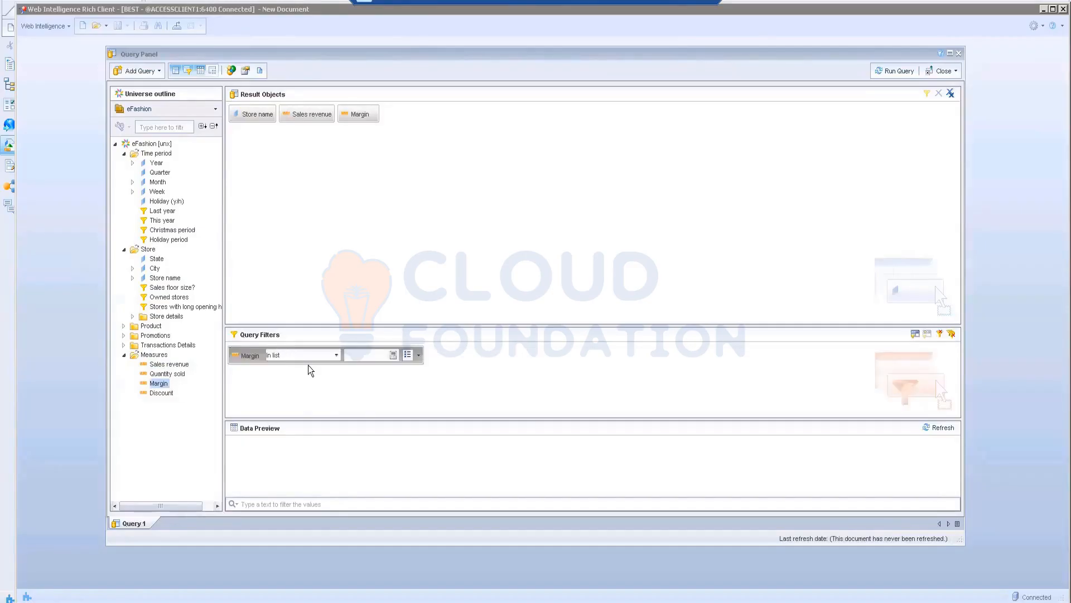
left_click(337, 355)
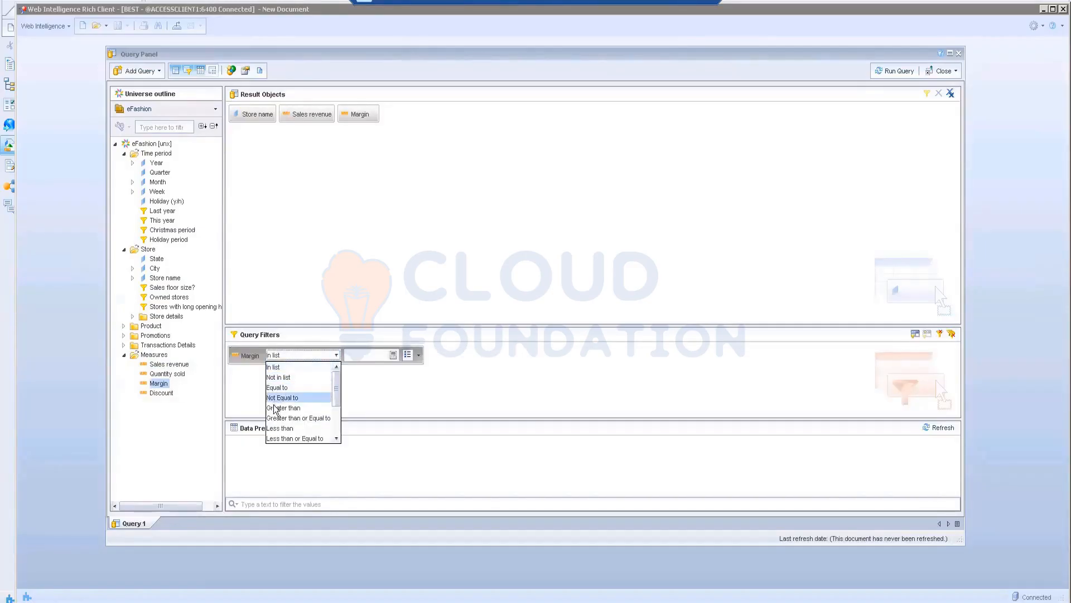
left_click(280, 428)
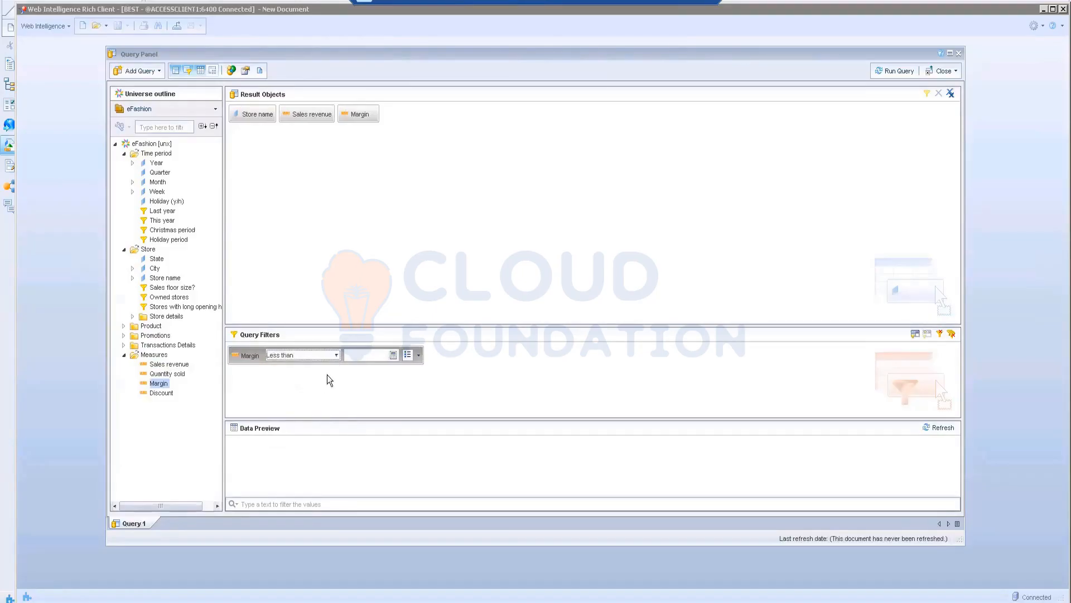
left_click(357, 357)
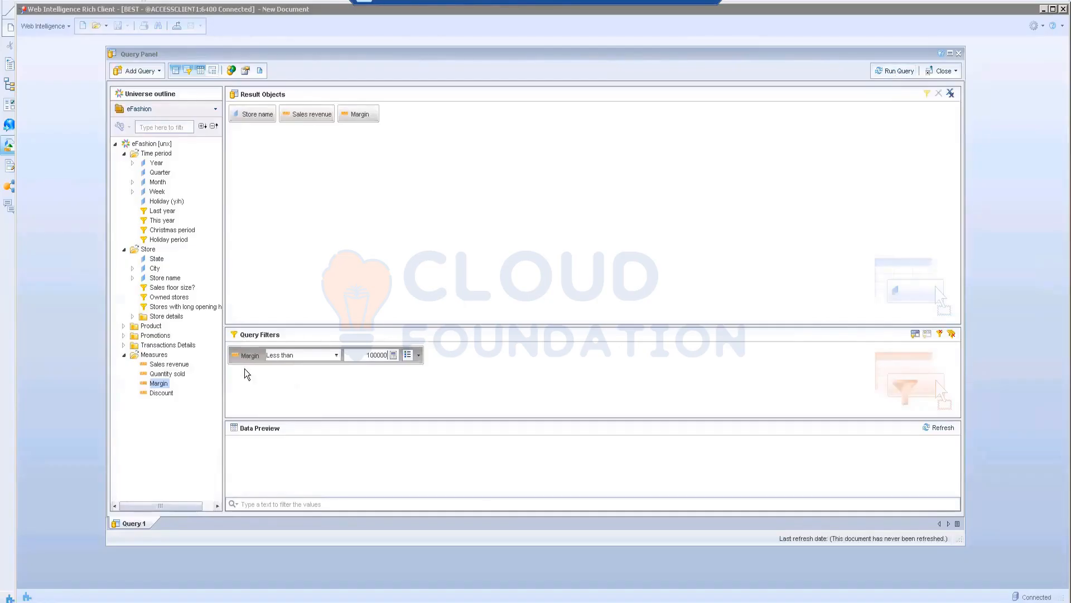
left_click(898, 72)
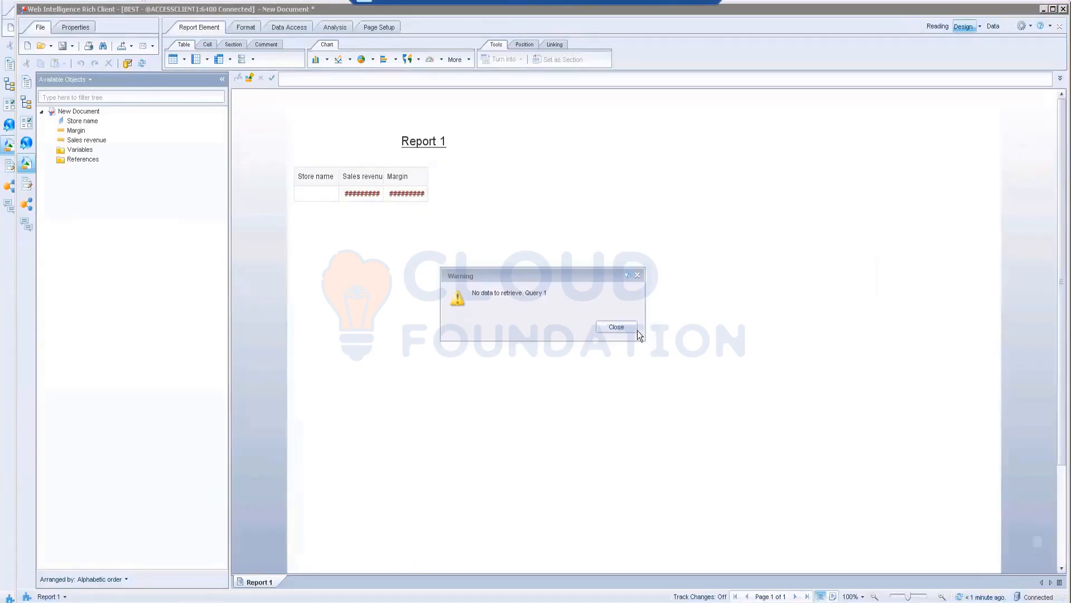
Dismiss the warning and widen the Sales revenue and Margin columns of the report table to fit their contents.
left_click(634, 330)
left_click(358, 179)
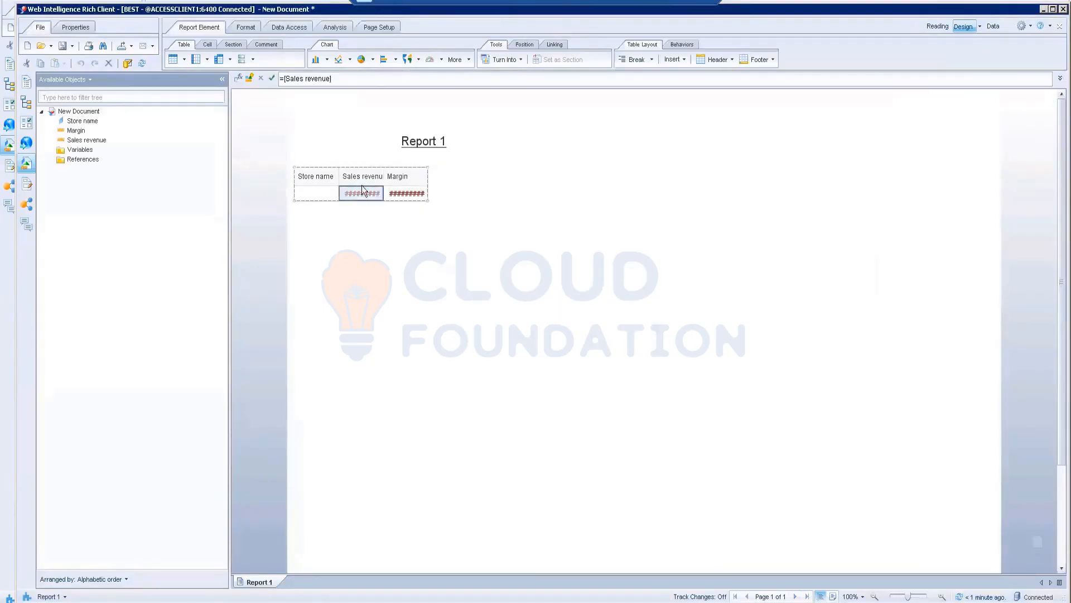
left_click(380, 174)
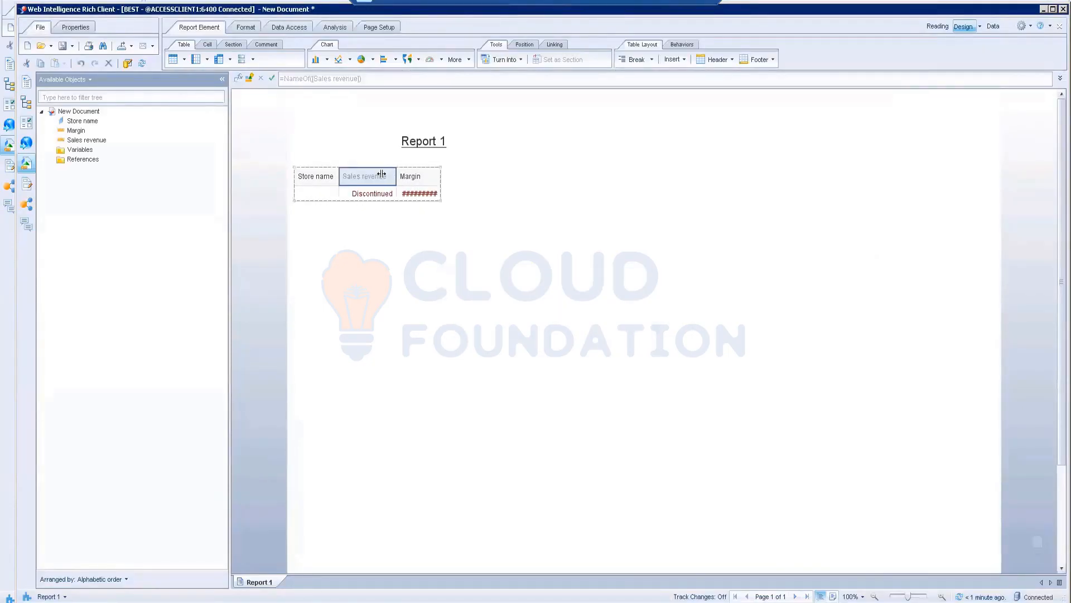
left_click(410, 194)
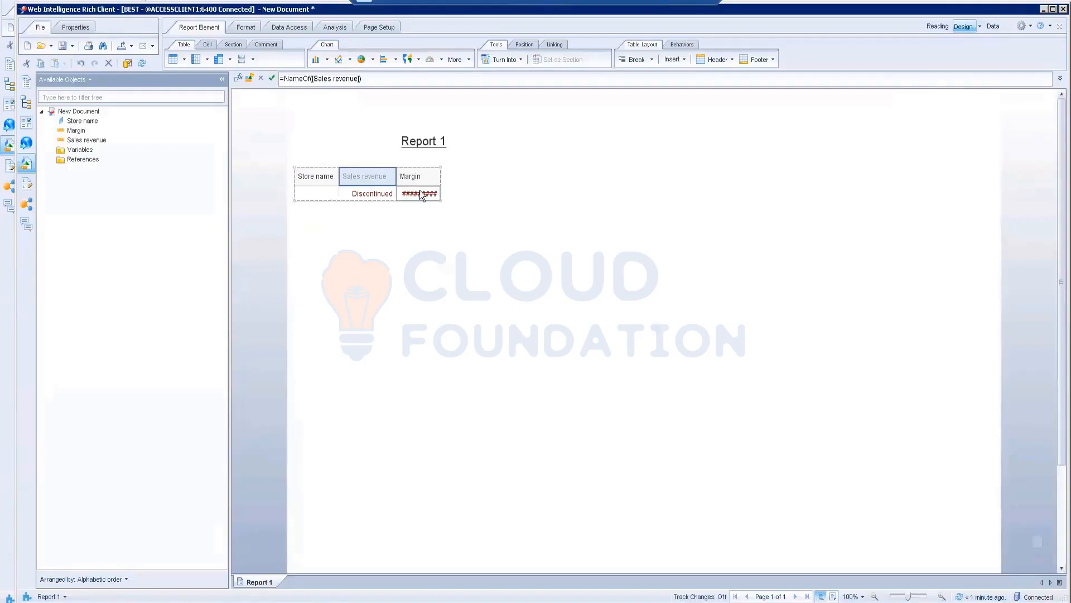
left_click(438, 175)
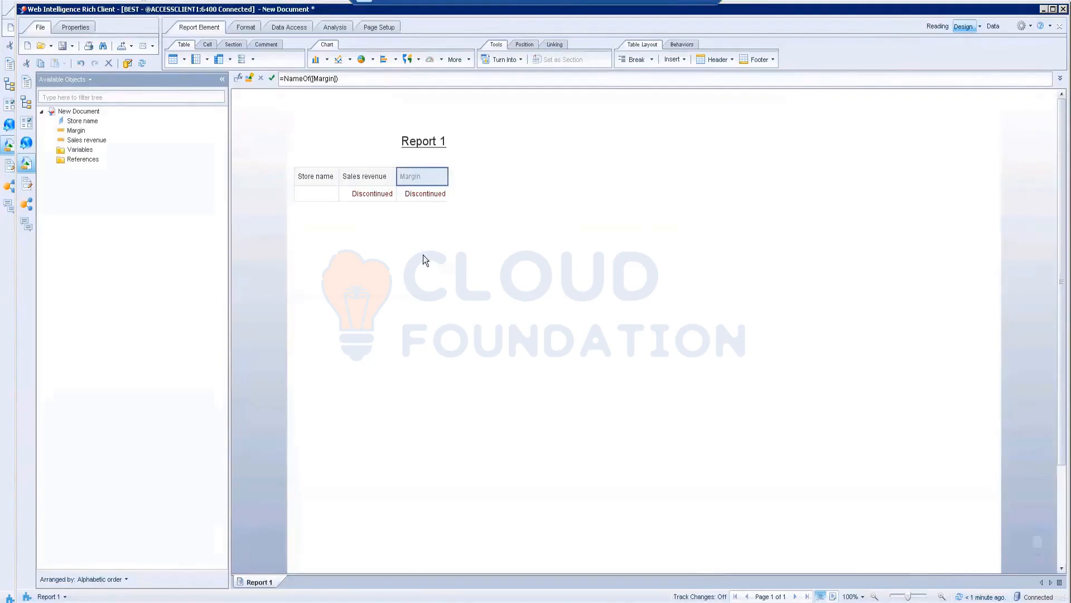
Edit the data provider, delete all query filters from Query 1, and run the query again.
left_click(299, 29)
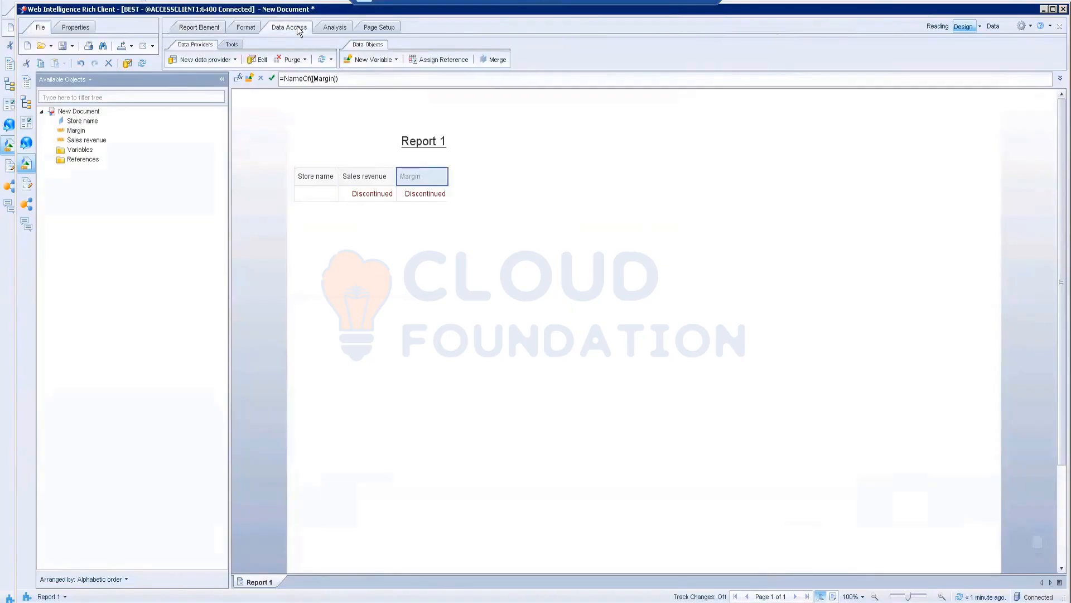
left_click(260, 60)
left_click(290, 85)
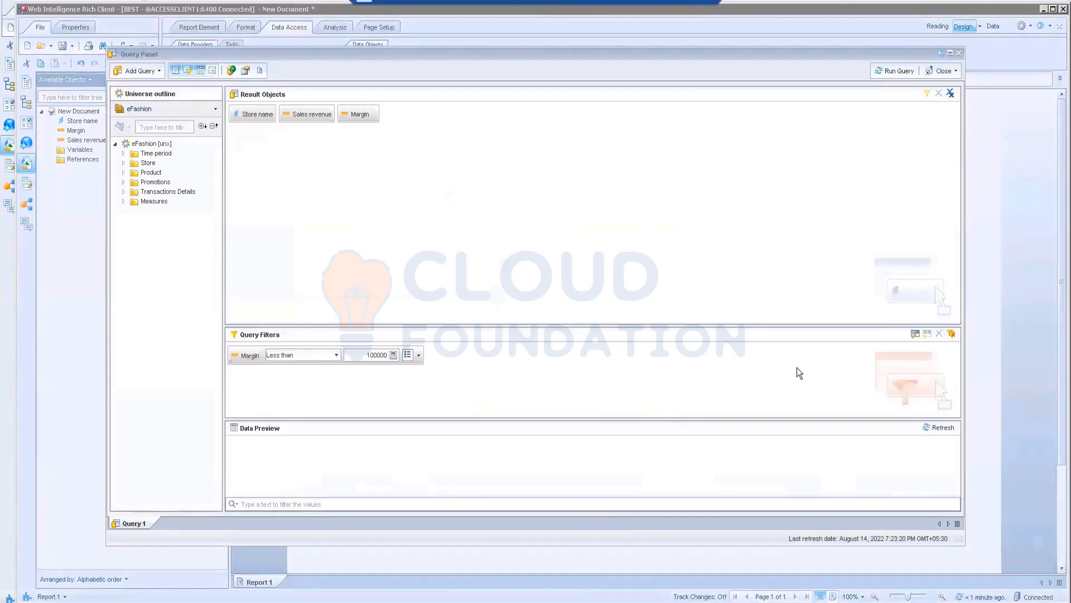
left_click(951, 335)
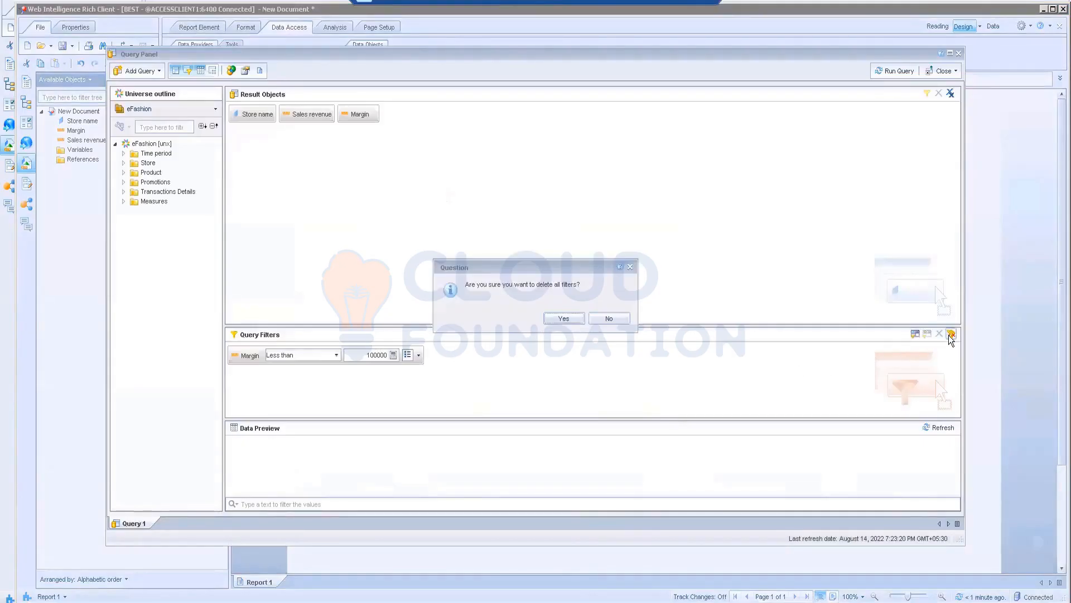
left_click(565, 319)
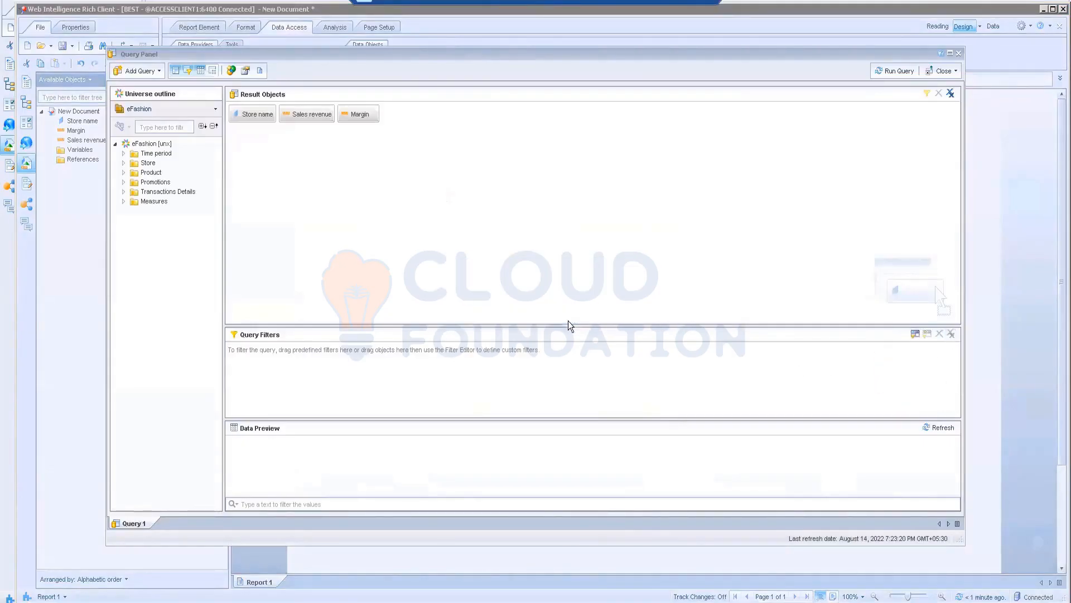
left_click(881, 71)
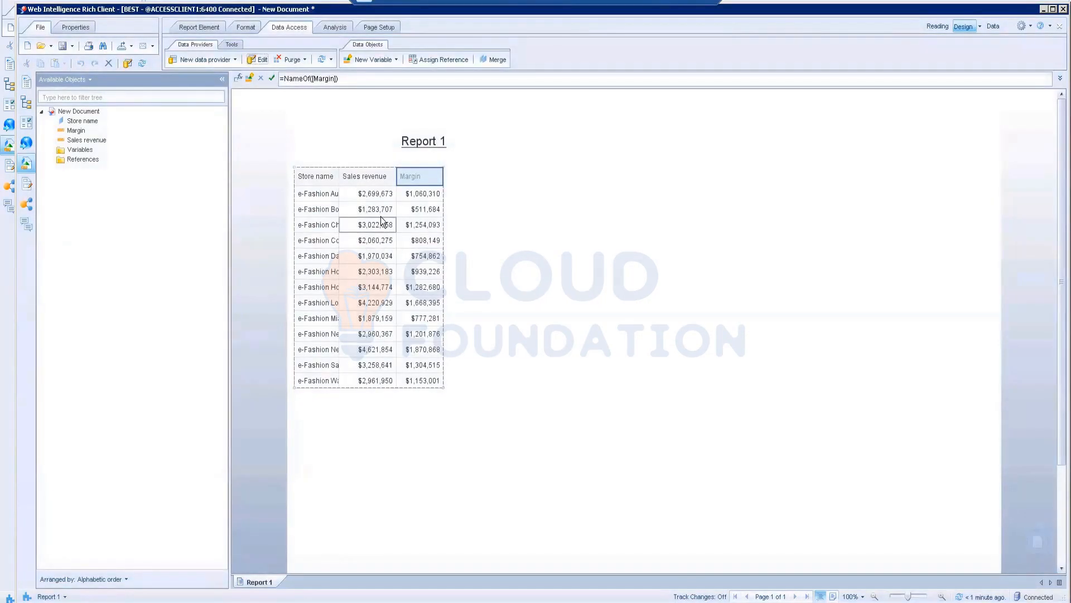
left_click(426, 254)
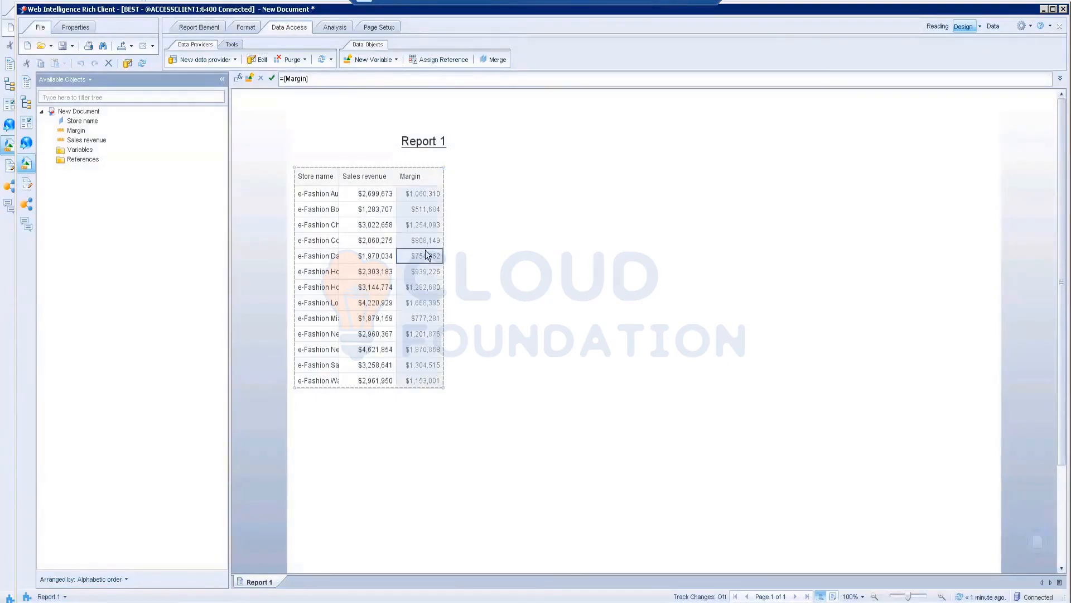
right_click(426, 255)
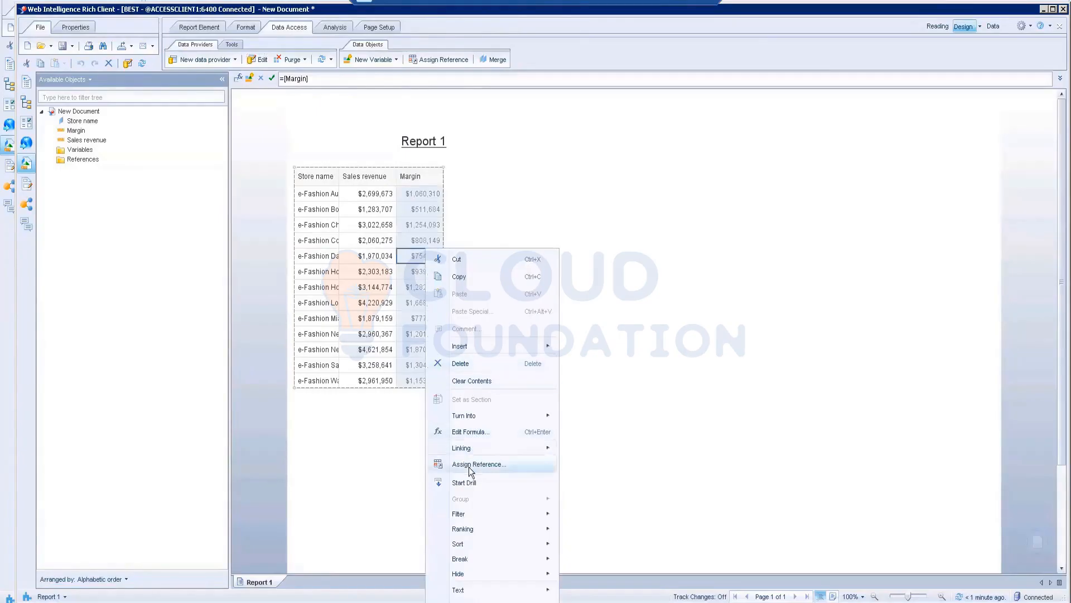
left_click(744, 221)
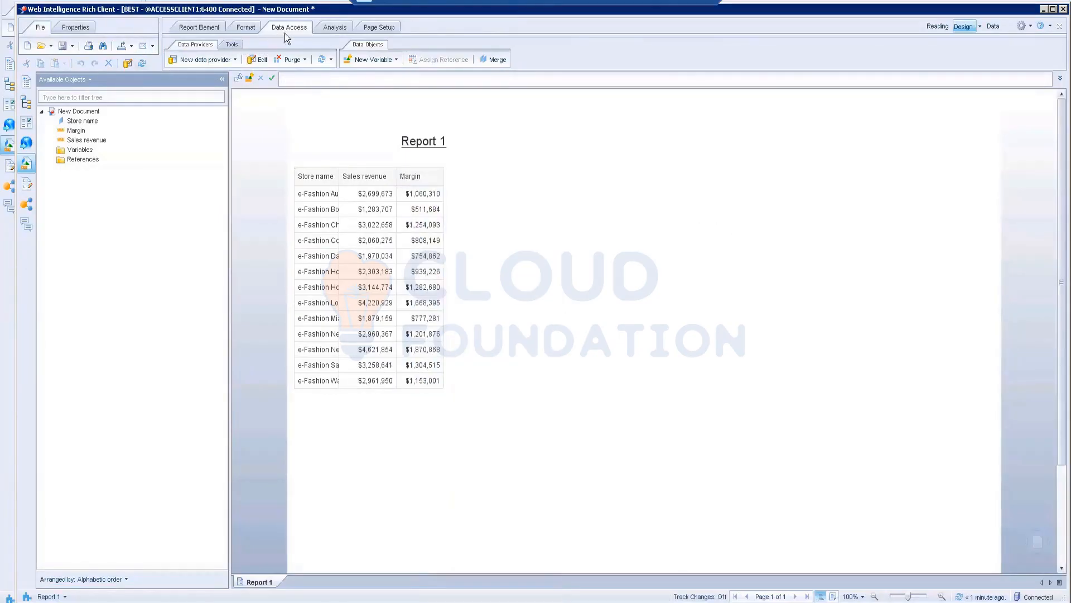
left_click(334, 28)
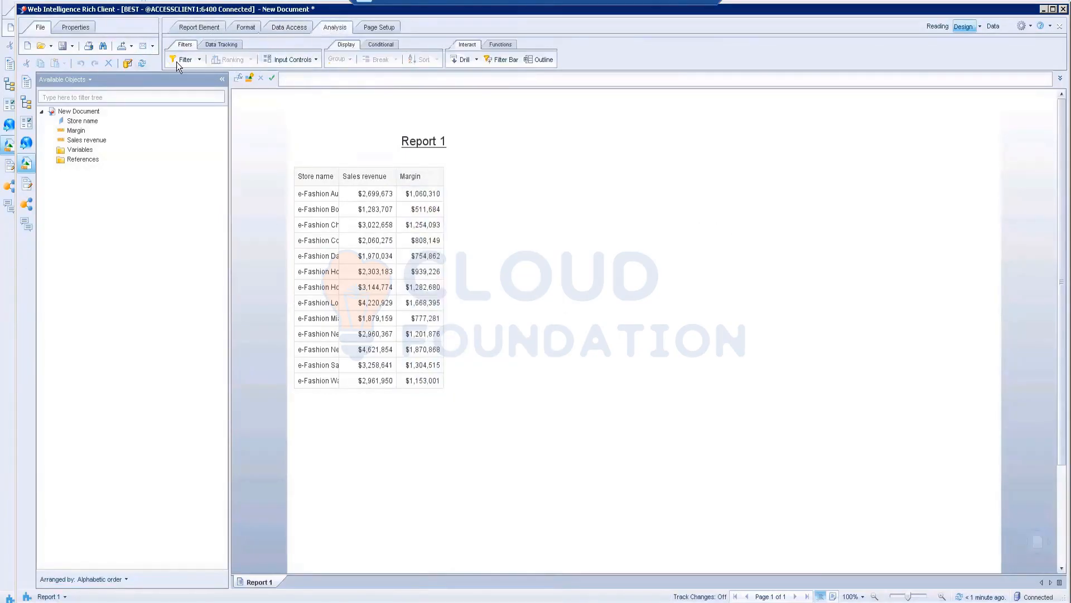
Add a report filter on the table's Margin column using the Less than operator and a threshold value.
left_click(426, 271)
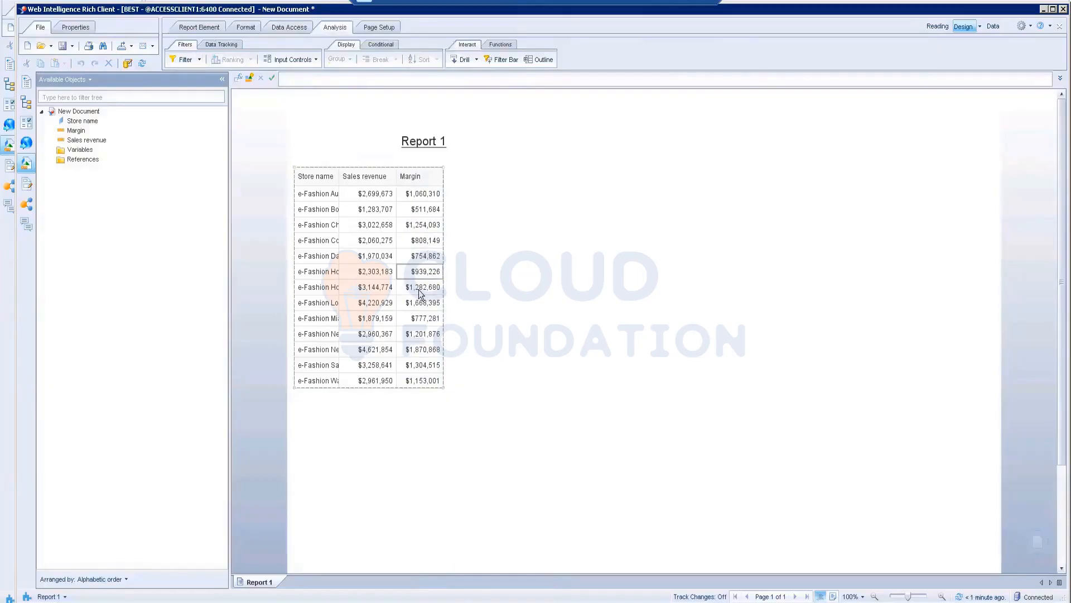
left_click(422, 267)
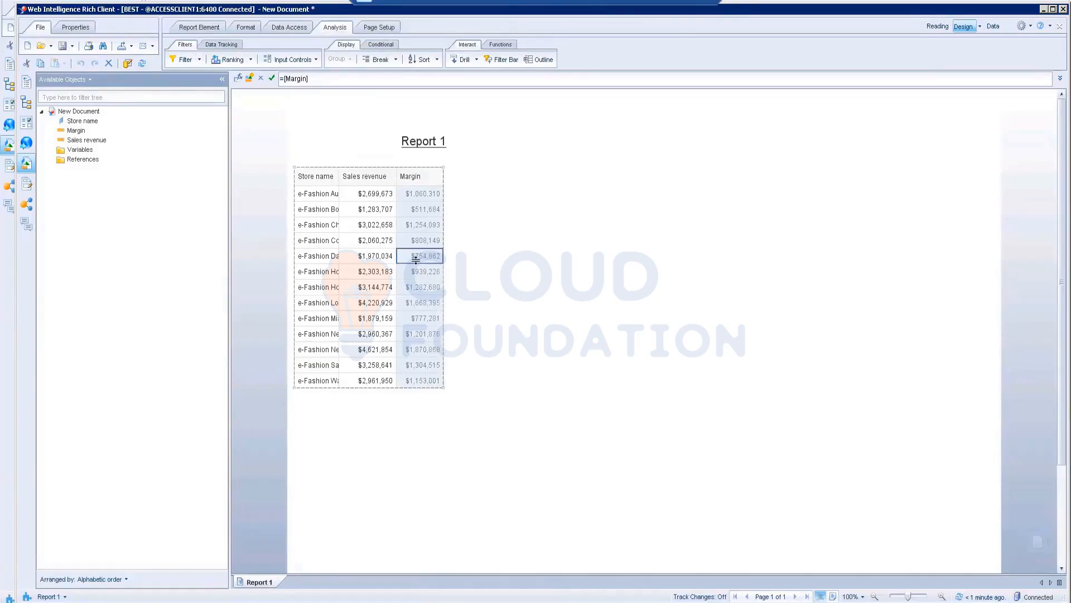
right_click(416, 259)
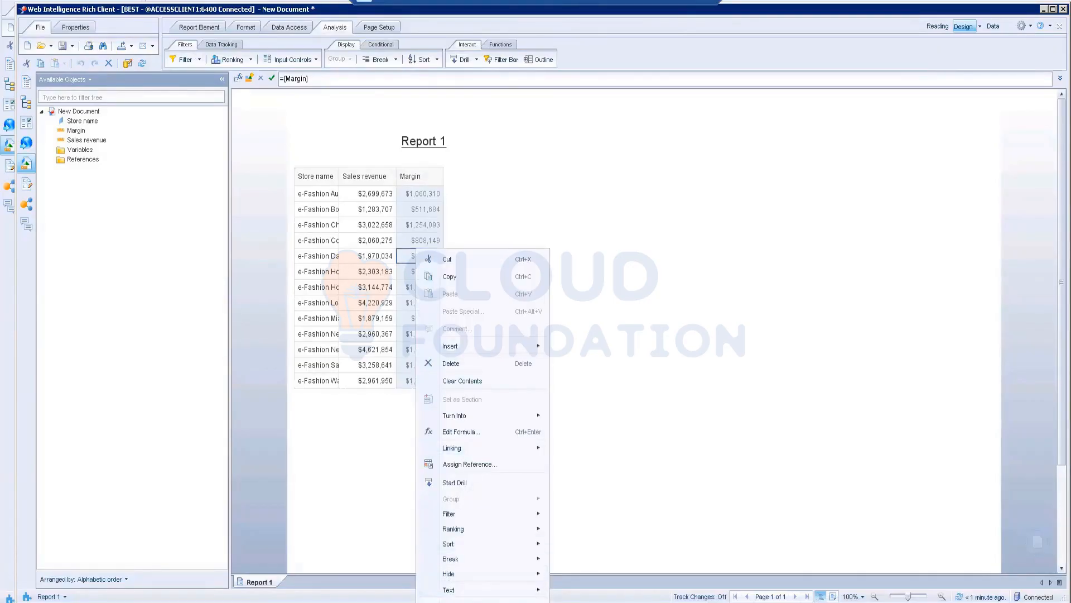
mouse_move(457, 514)
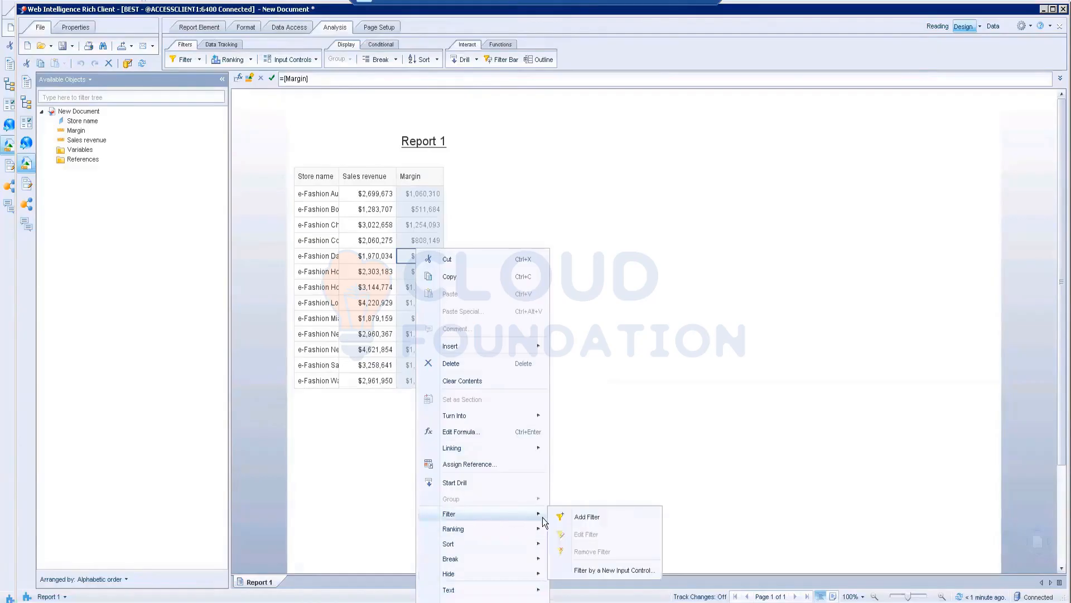
left_click(580, 518)
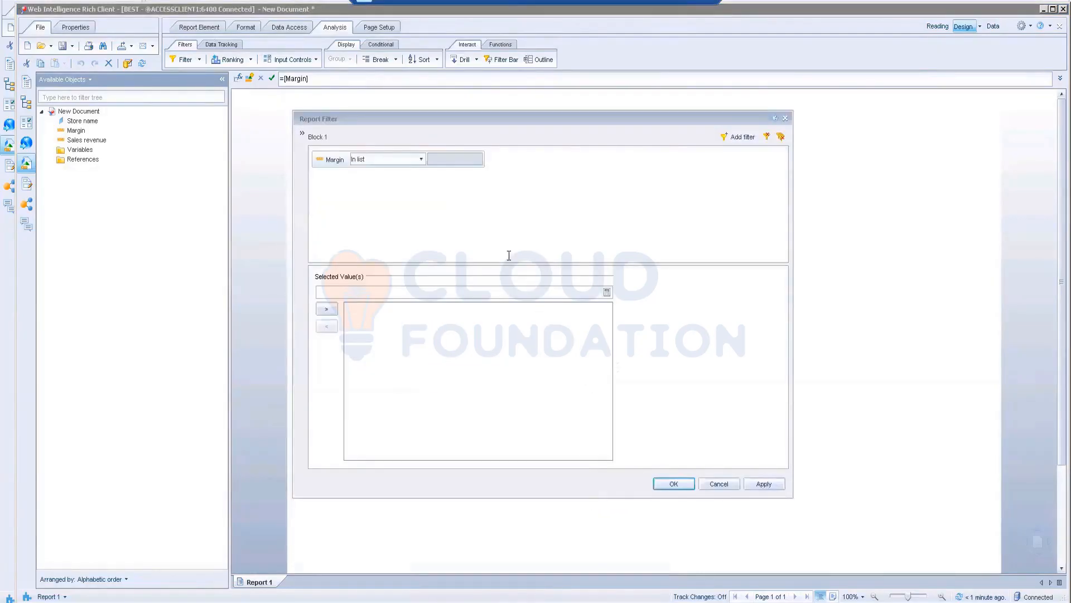
left_click(422, 160)
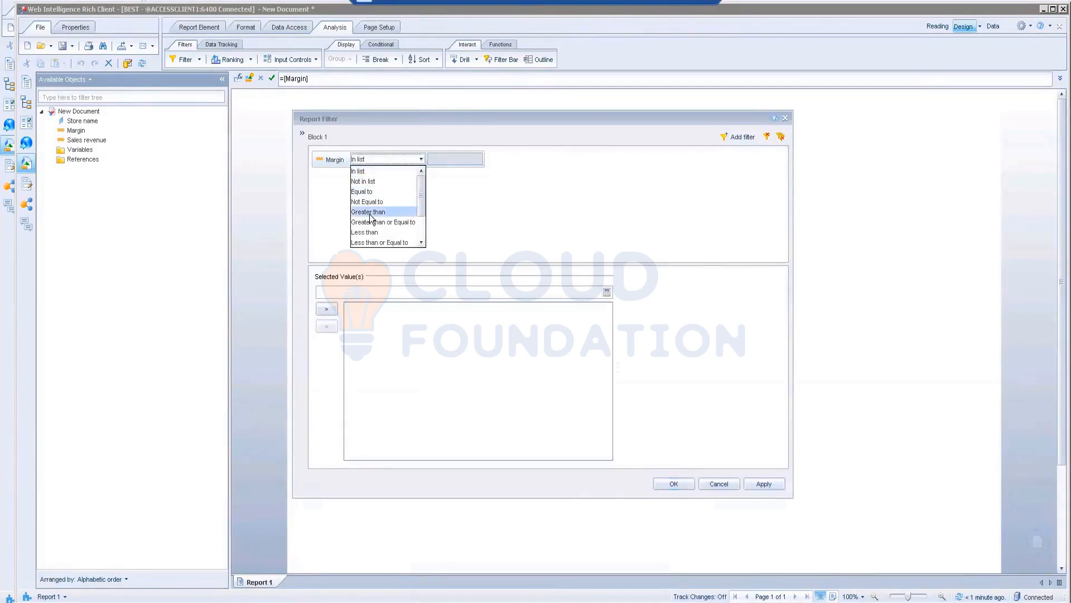
left_click(367, 232)
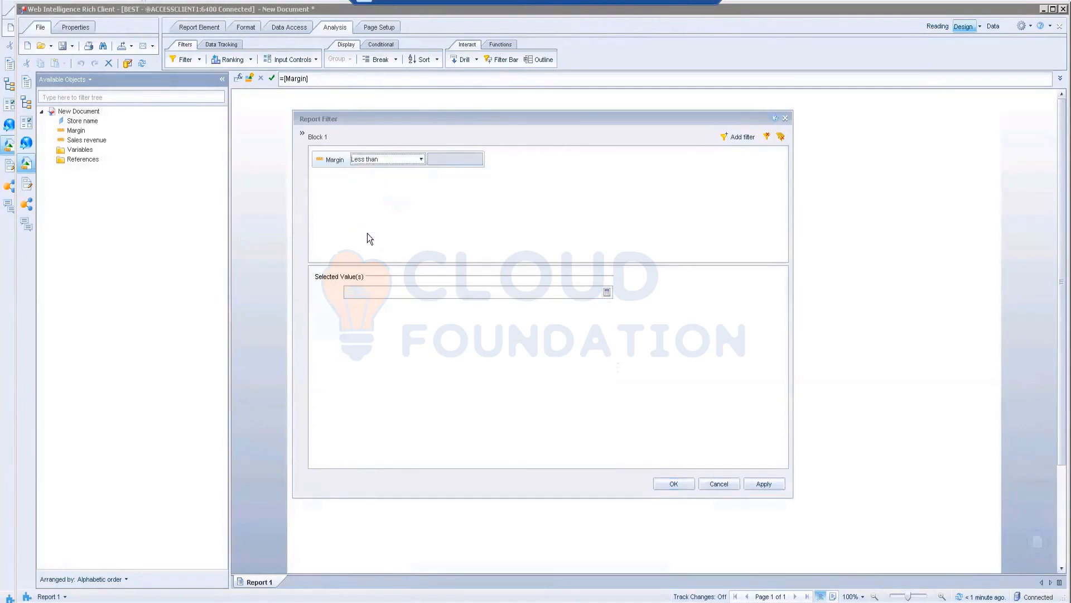
left_click(361, 291)
left_click(675, 484)
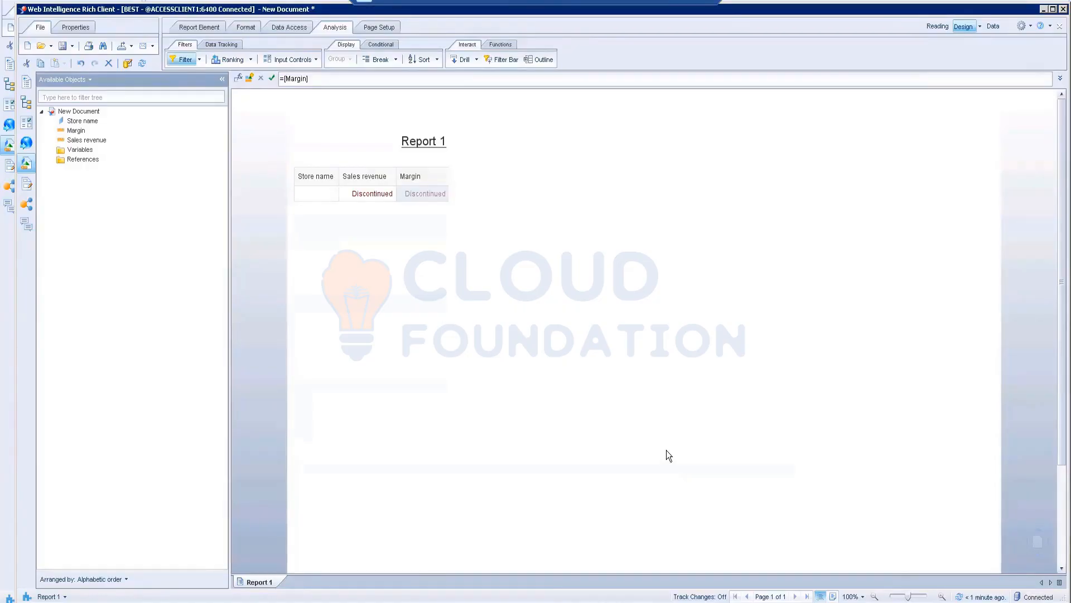
Remove the Margin report filter from the table and confirm its deletion.
left_click(393, 183)
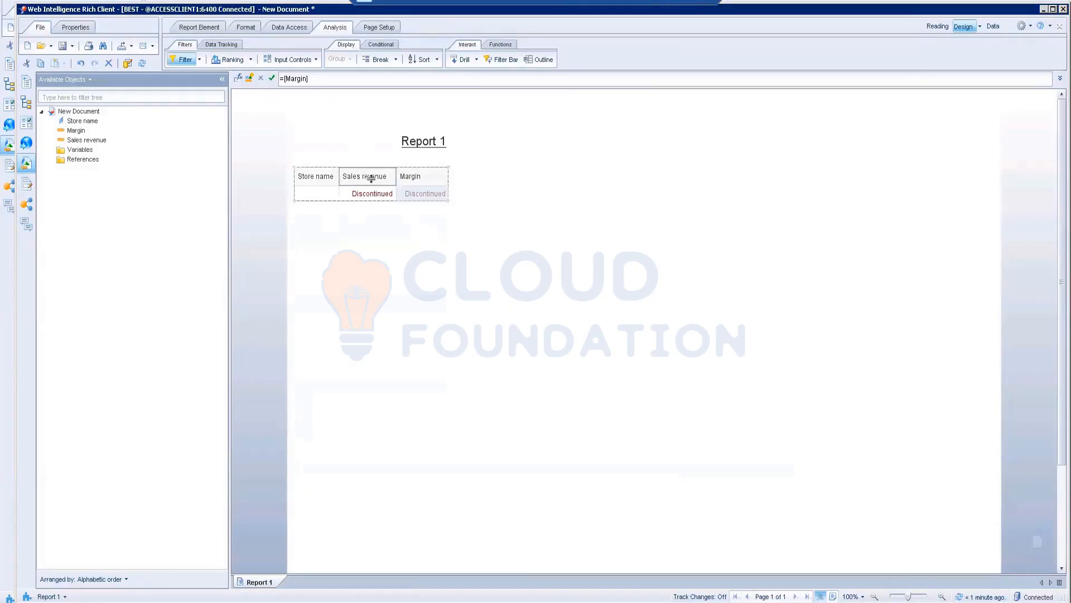
right_click(436, 196)
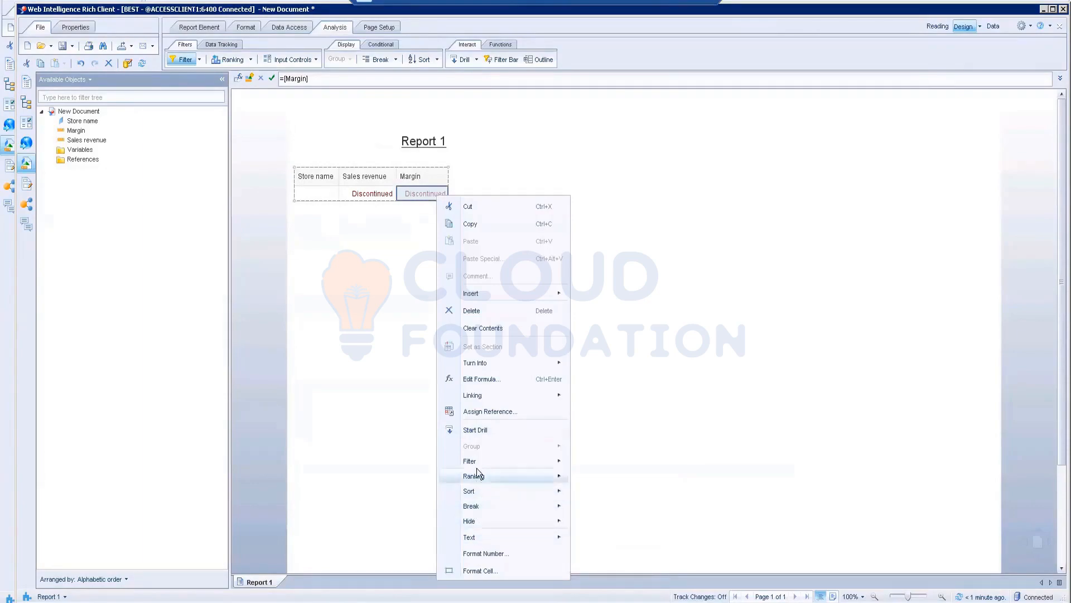
mouse_move(479, 462)
left_click(600, 498)
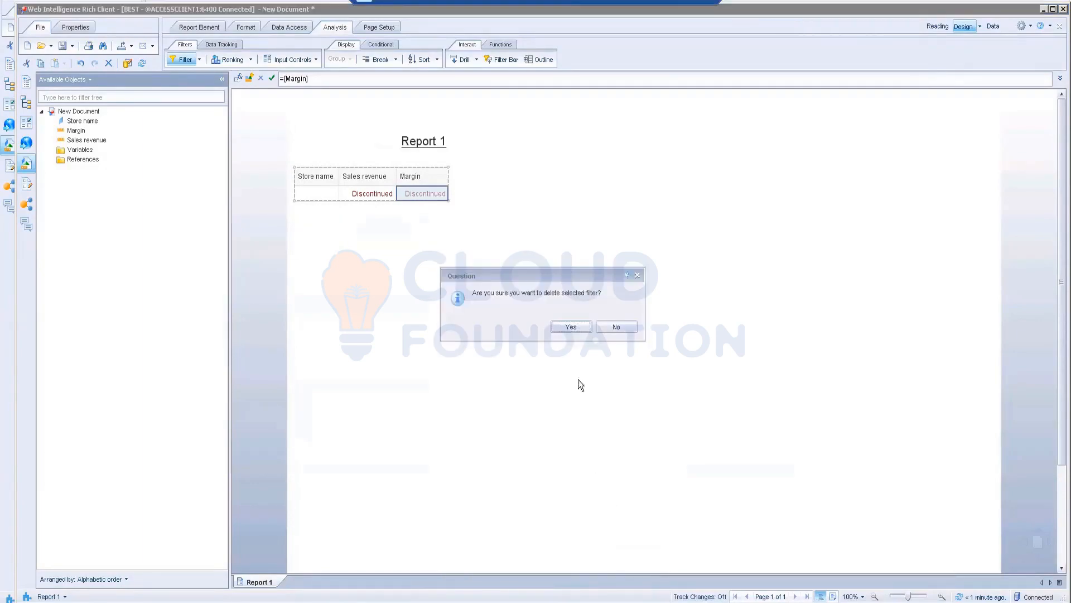
left_click(571, 327)
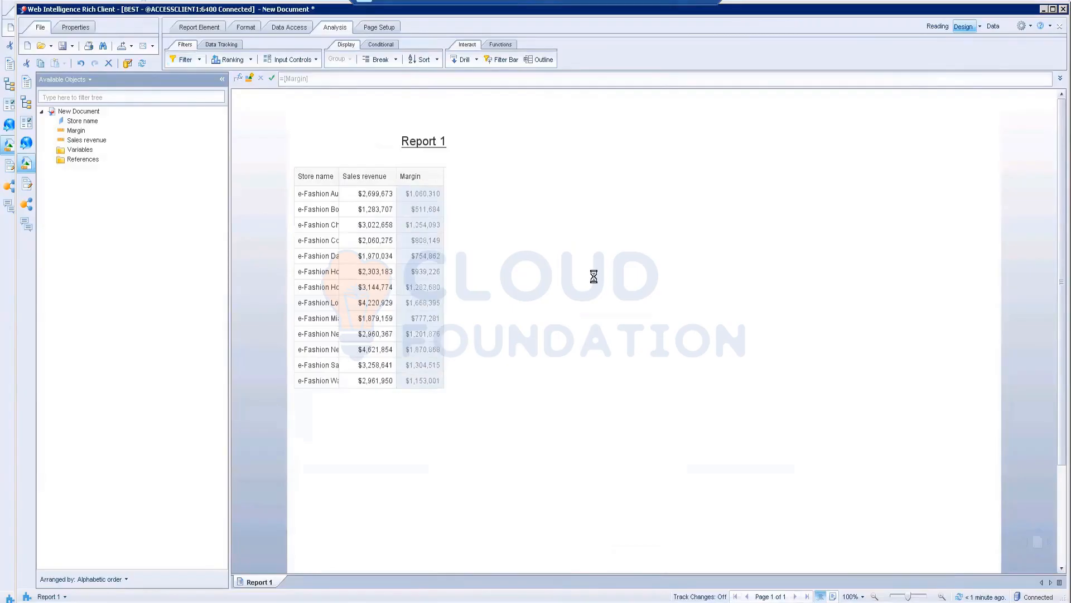
Widen the table's Store name column to fit the full store names.
left_click(323, 241)
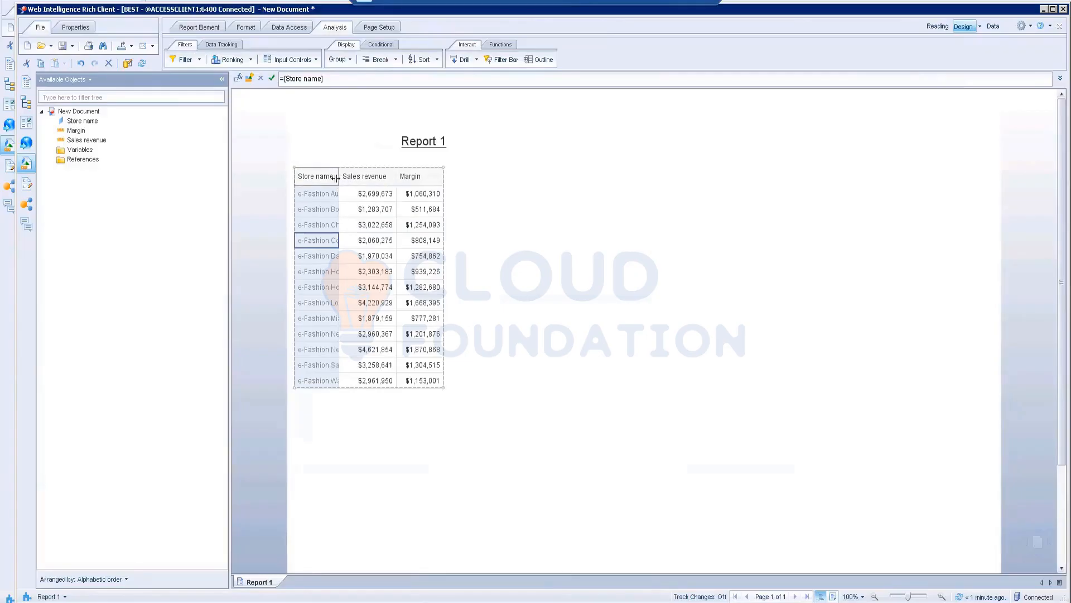
double_click(339, 176)
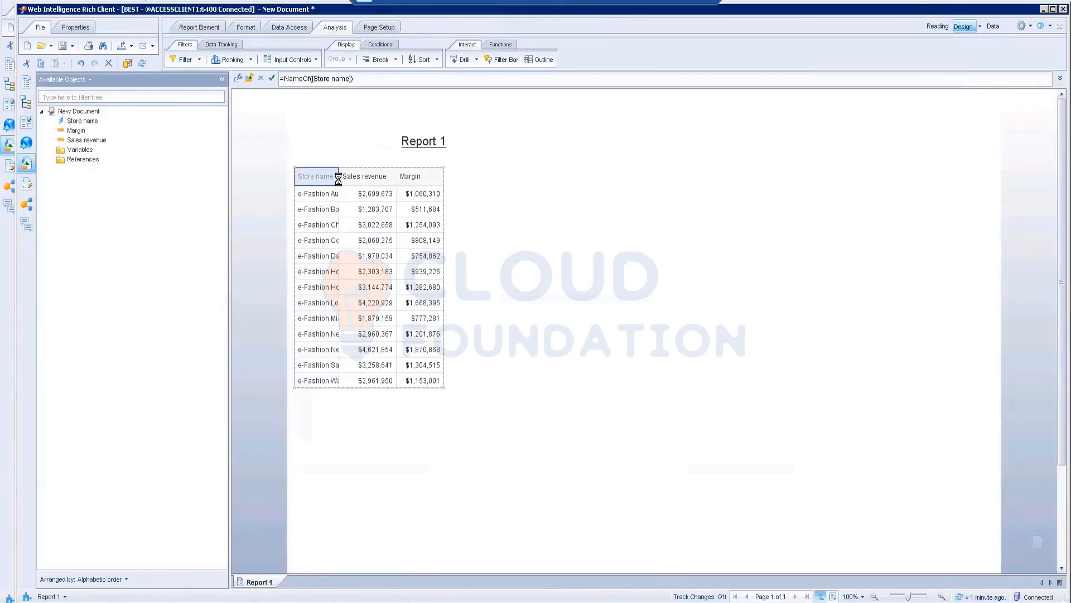
left_click(349, 253)
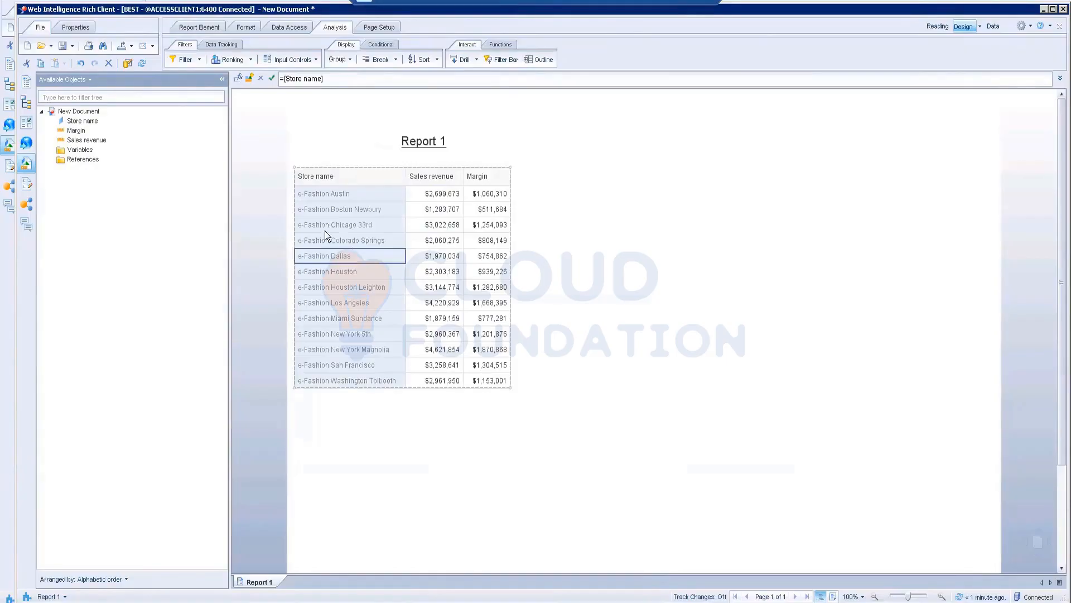
Add a report filter on Store name with the In list operator, selecting e-Fashion Dallas and e-Fashion Houston.
right_click(352, 272)
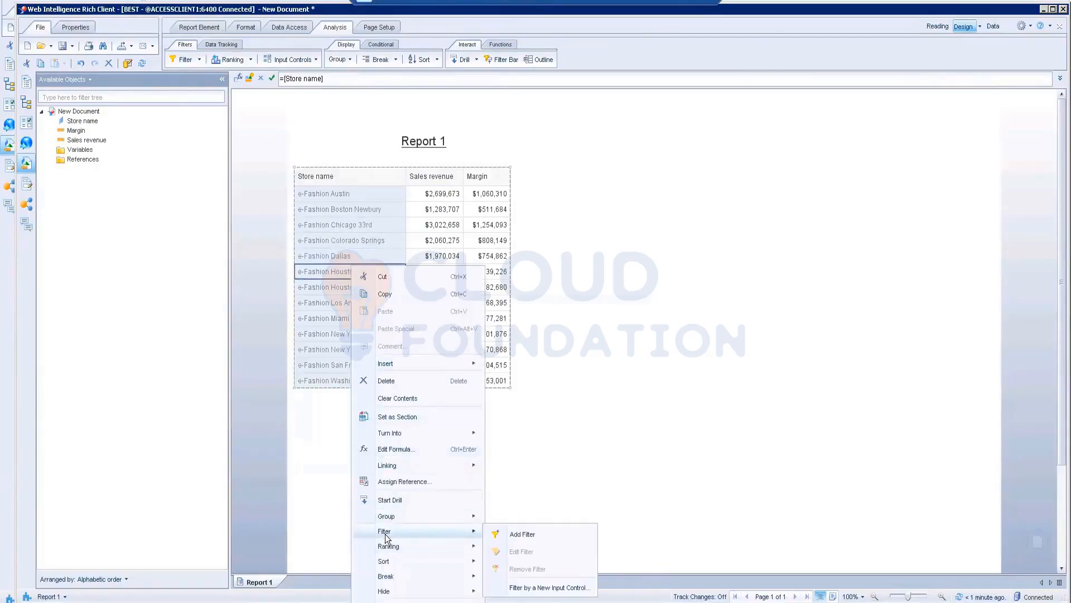
mouse_move(433, 537)
left_click(522, 534)
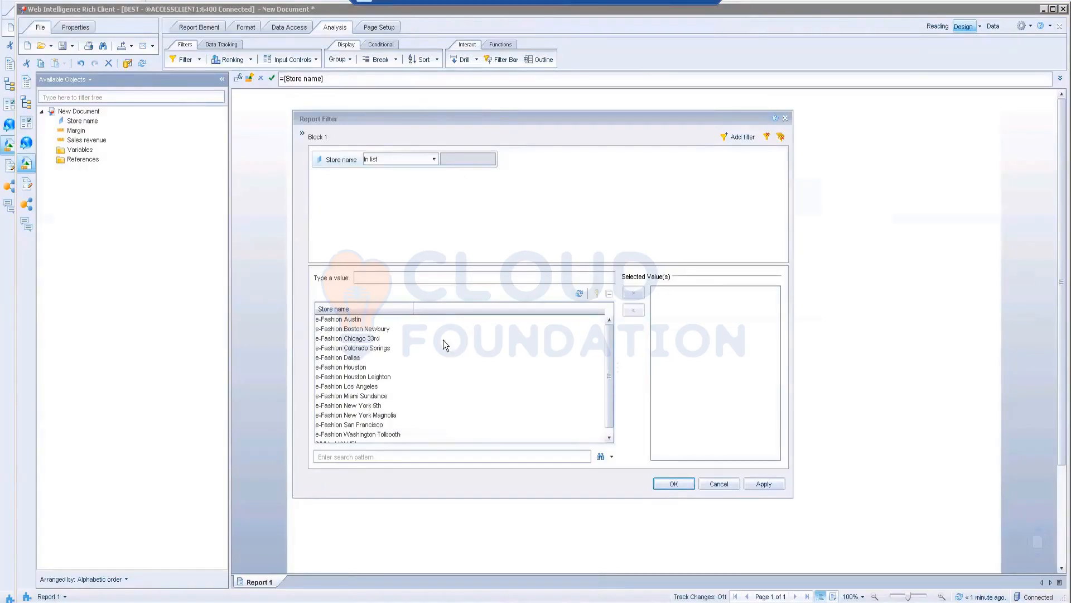
scroll(536, 373, "down", 1)
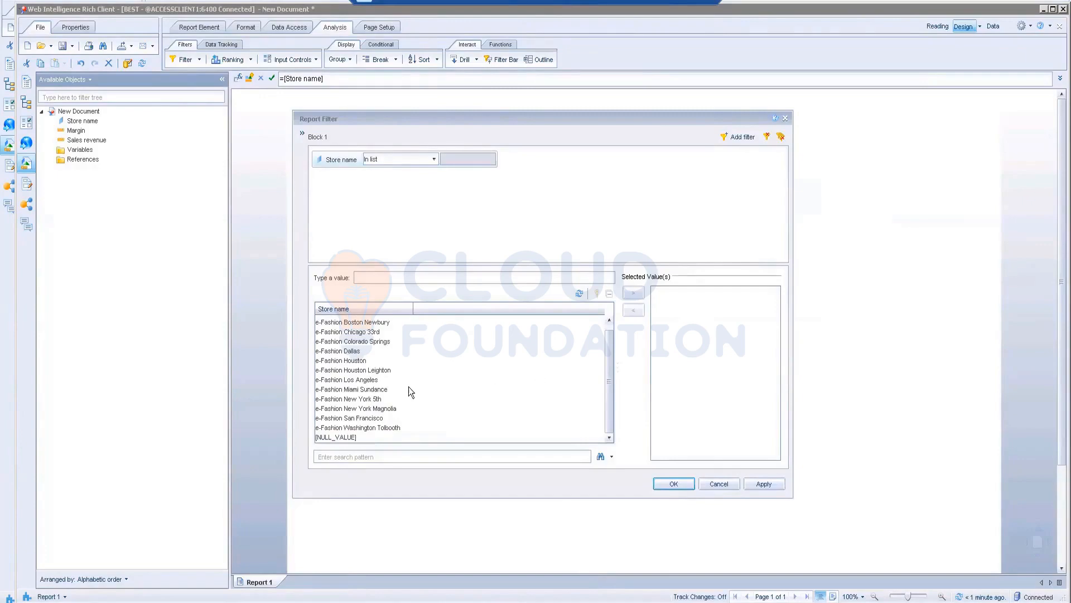
left_click(355, 353)
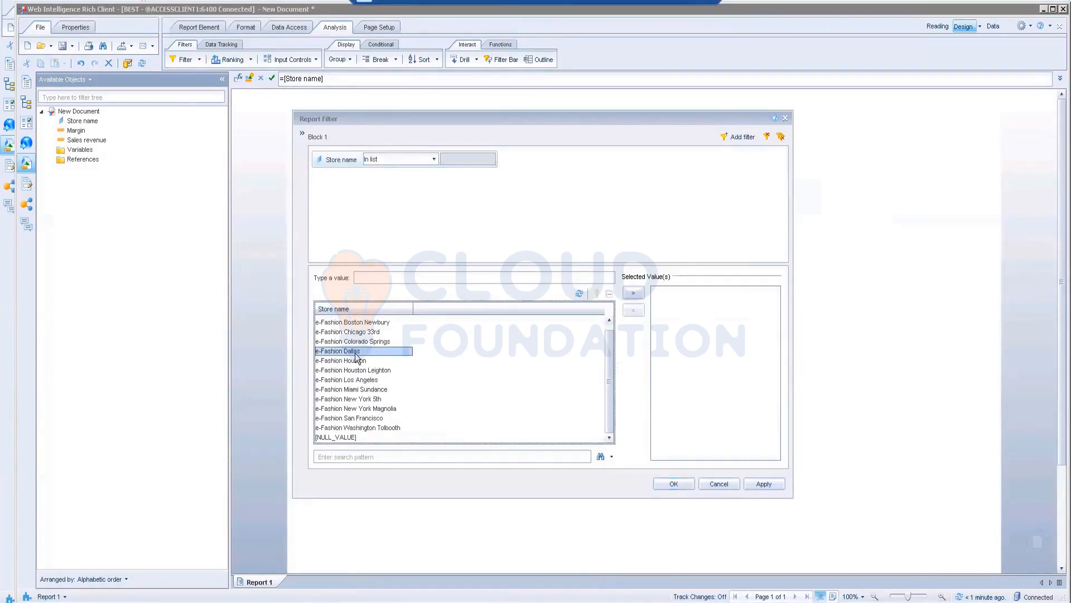
left_click(357, 360, "ctrl")
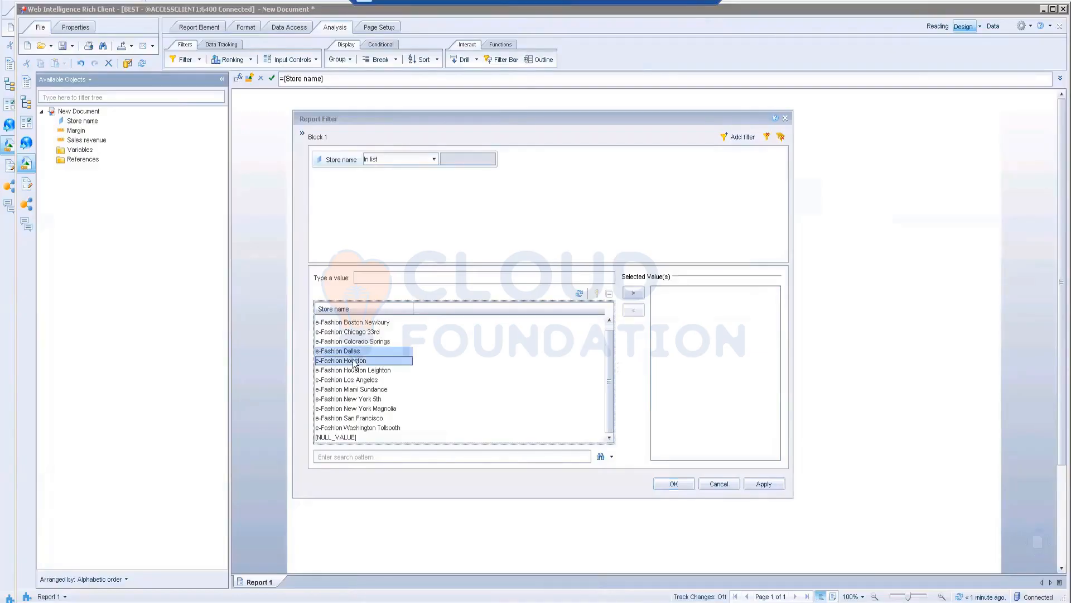
left_click(633, 293)
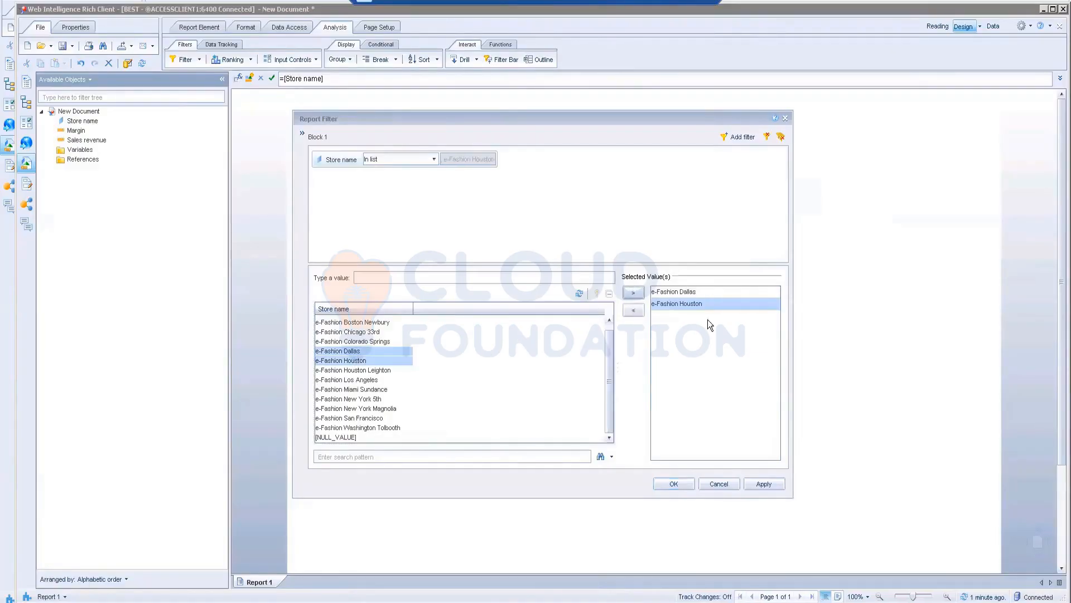
left_click(672, 483)
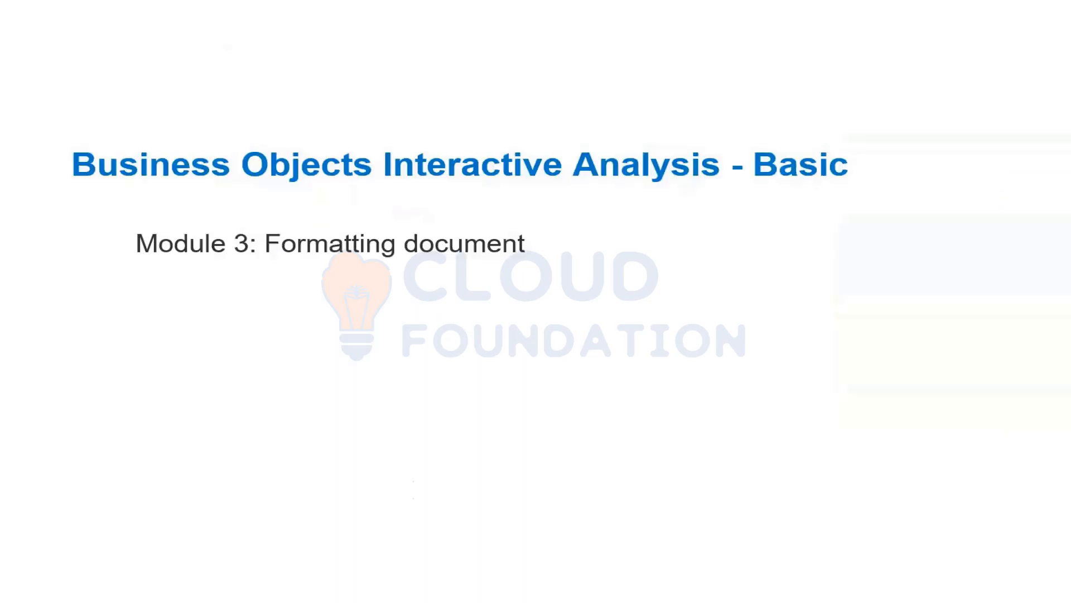
key("Right")
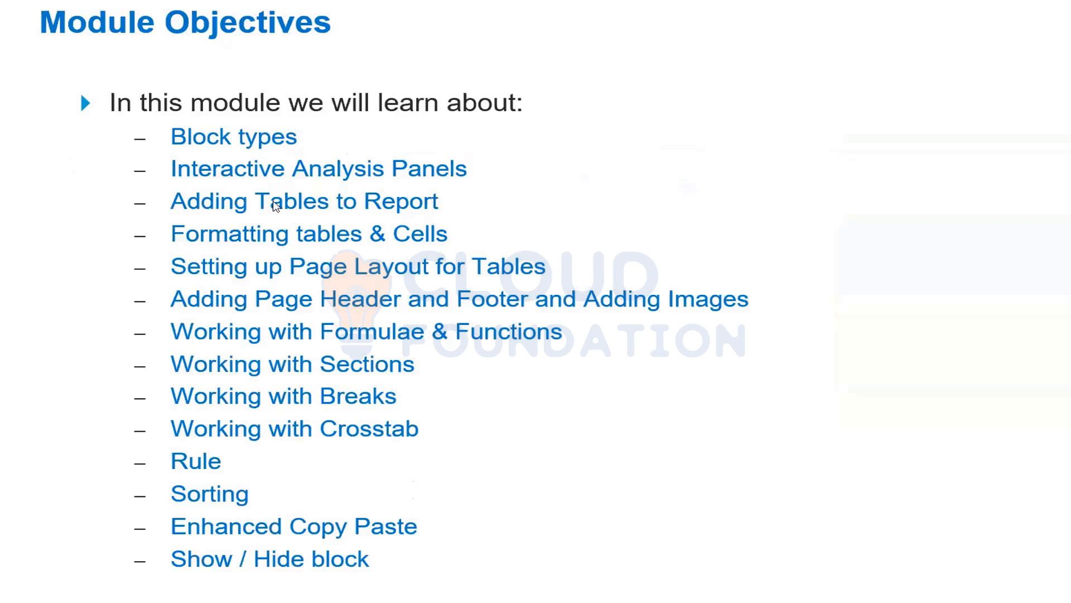
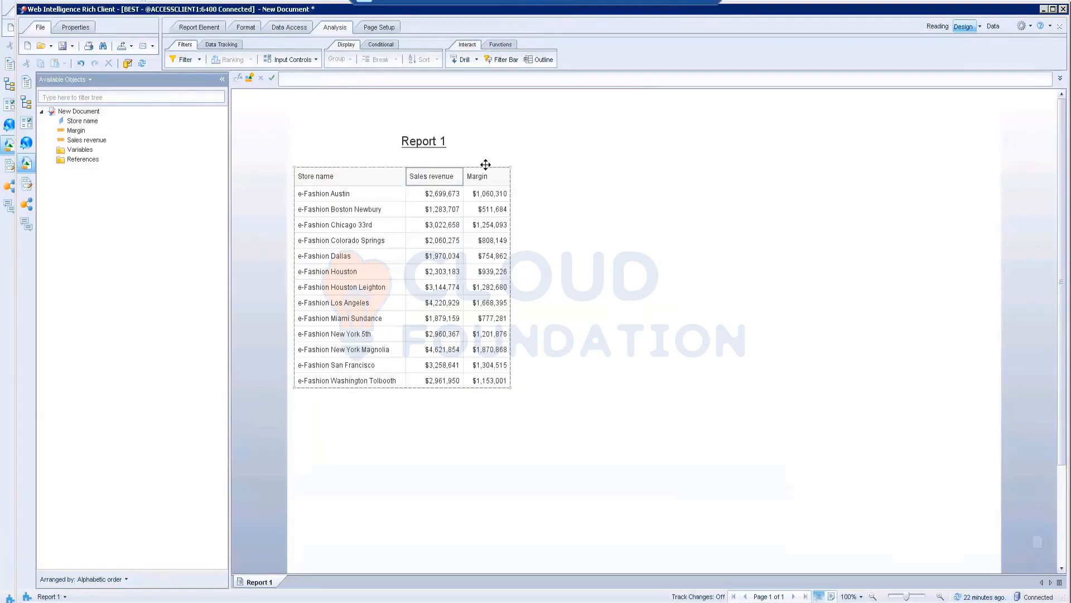
Turn the store sales and margin table into a horizontal table.
right_click(486, 164)
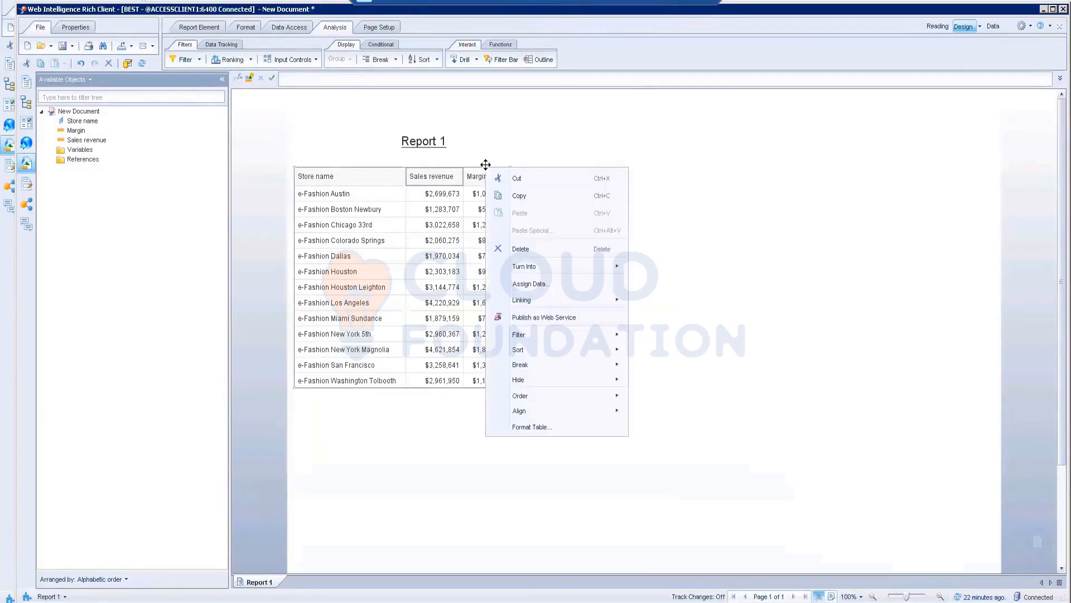
left_click(726, 146)
left_click(483, 174)
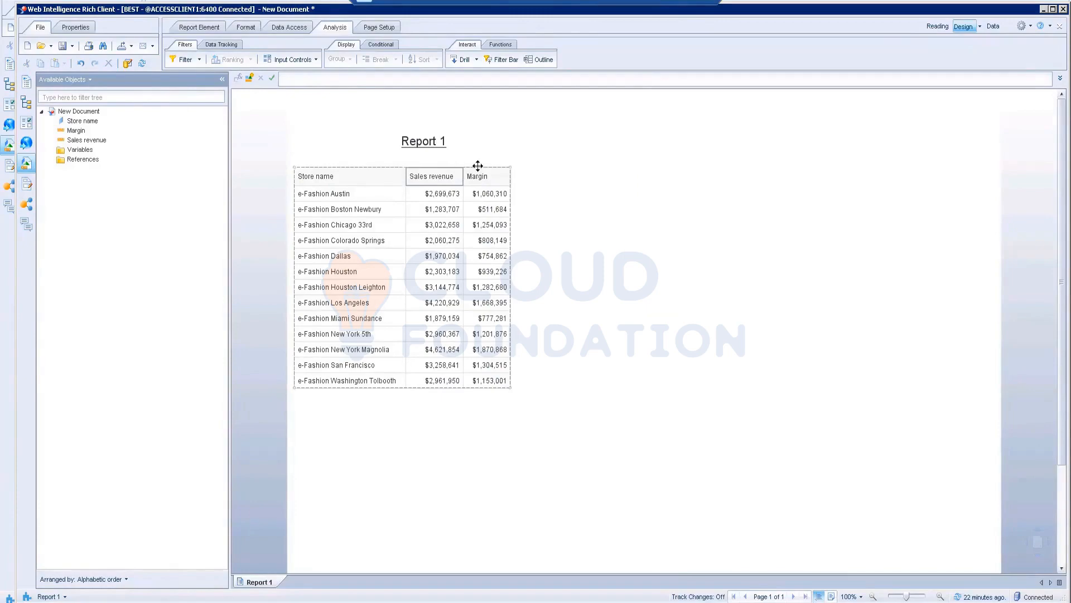
right_click(478, 166)
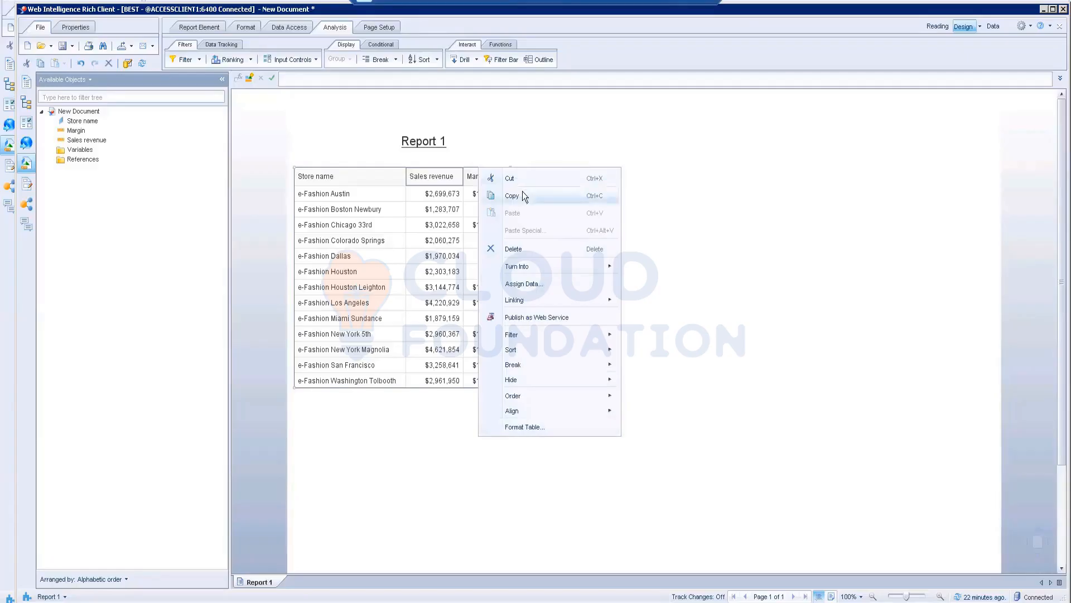
mouse_move(534, 267)
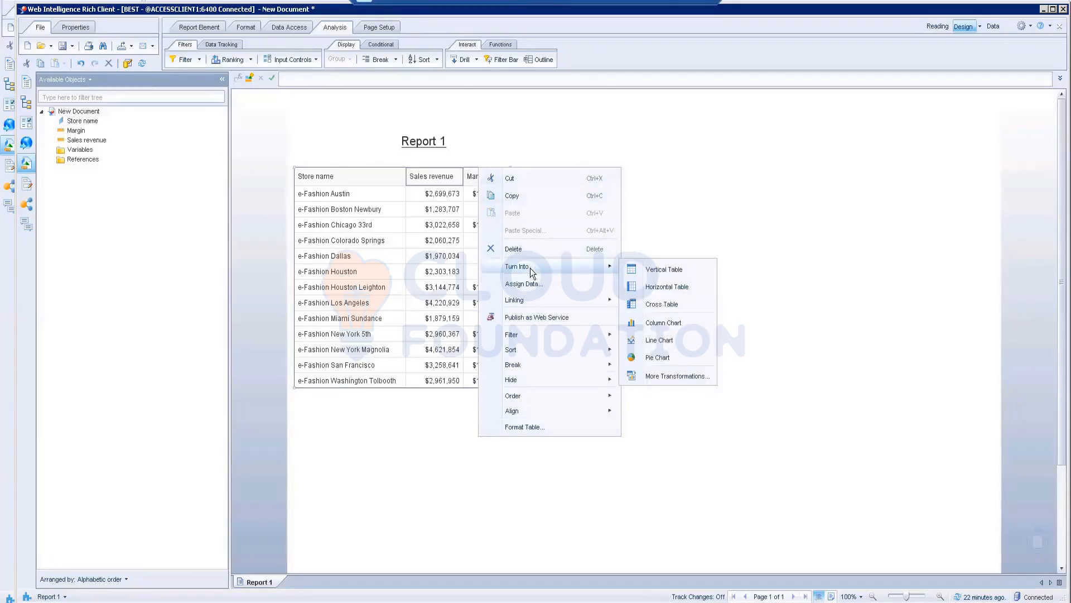
left_click(657, 287)
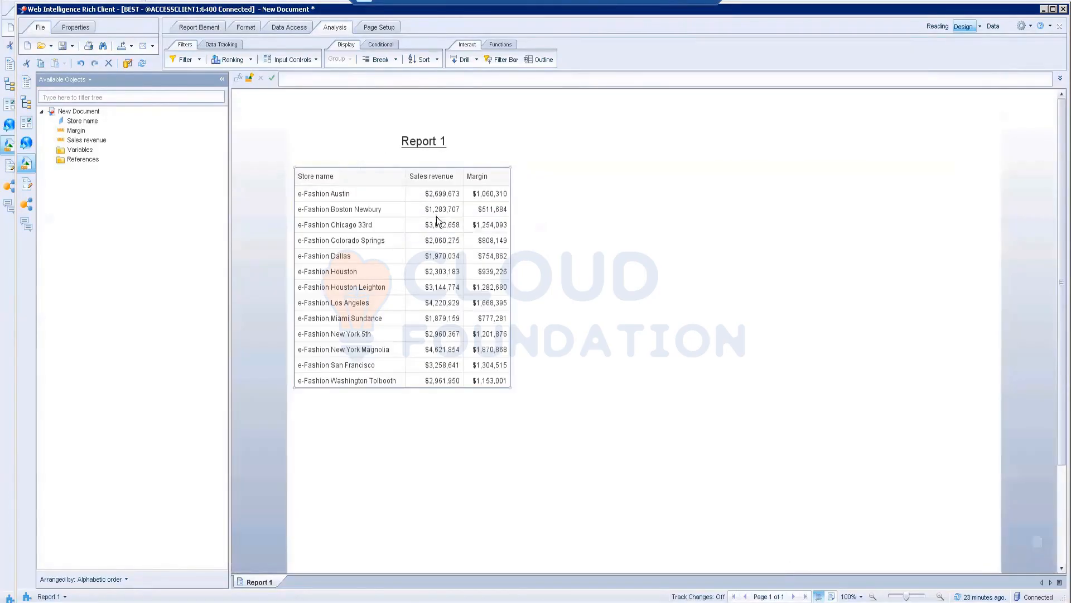
Turn the vertical store table into a cross table.
right_click(451, 165)
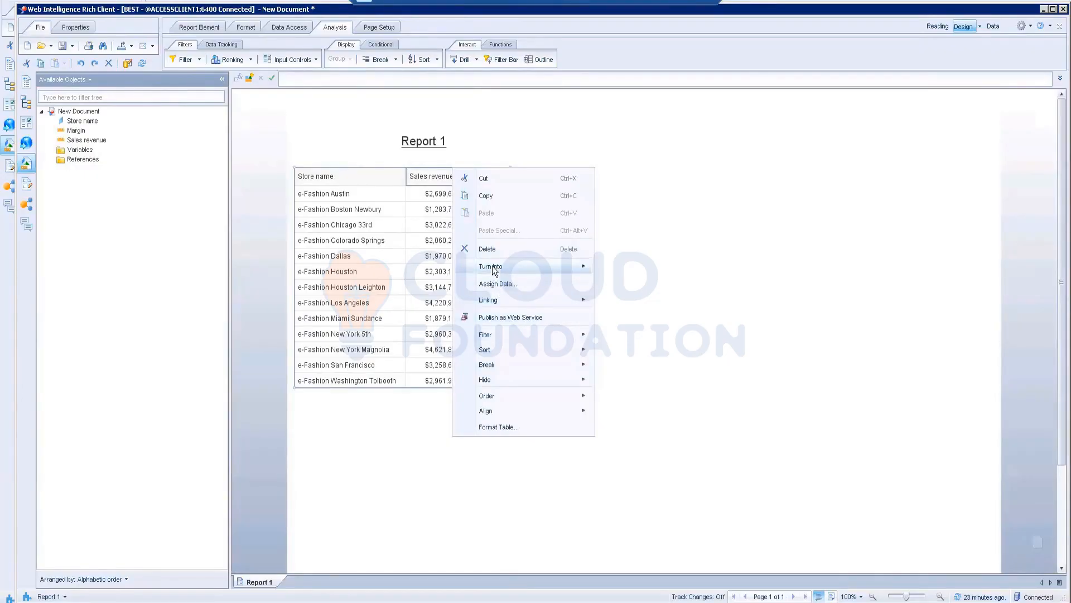
left_click(640, 307)
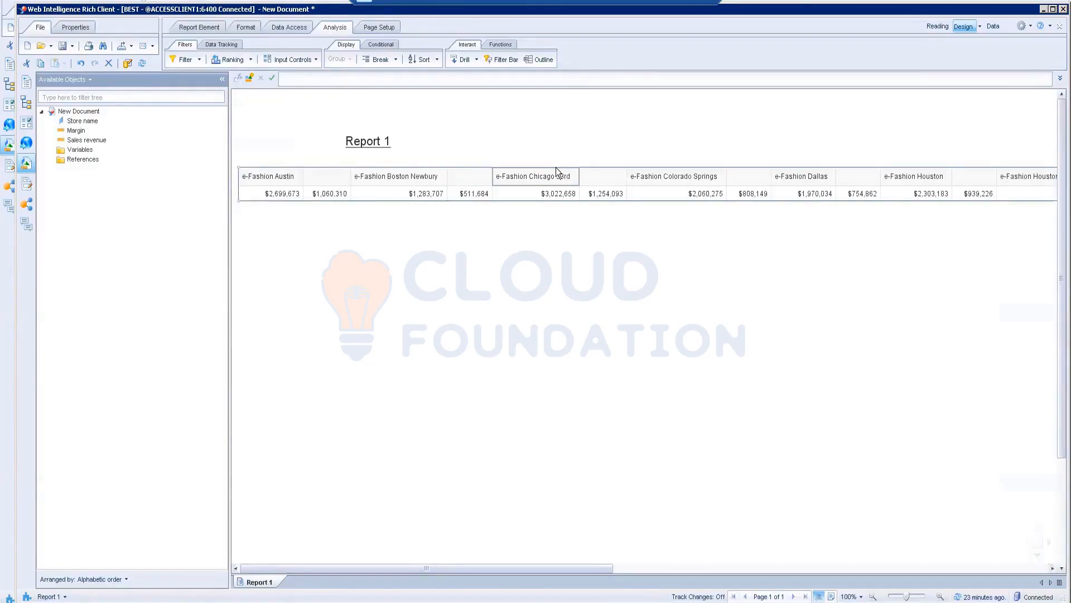
right_click(561, 166)
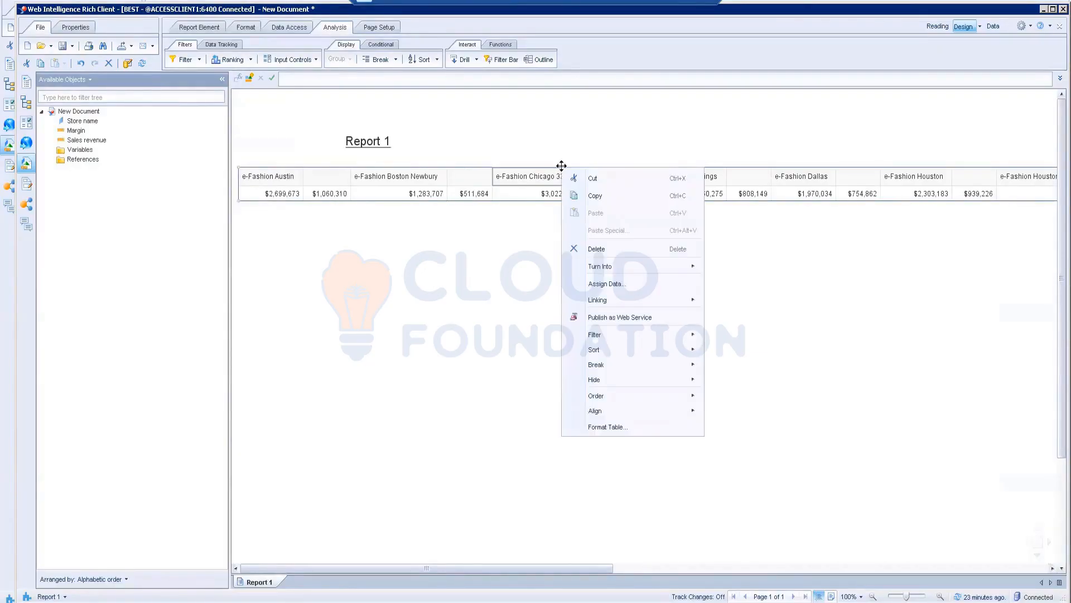
left_click(605, 283)
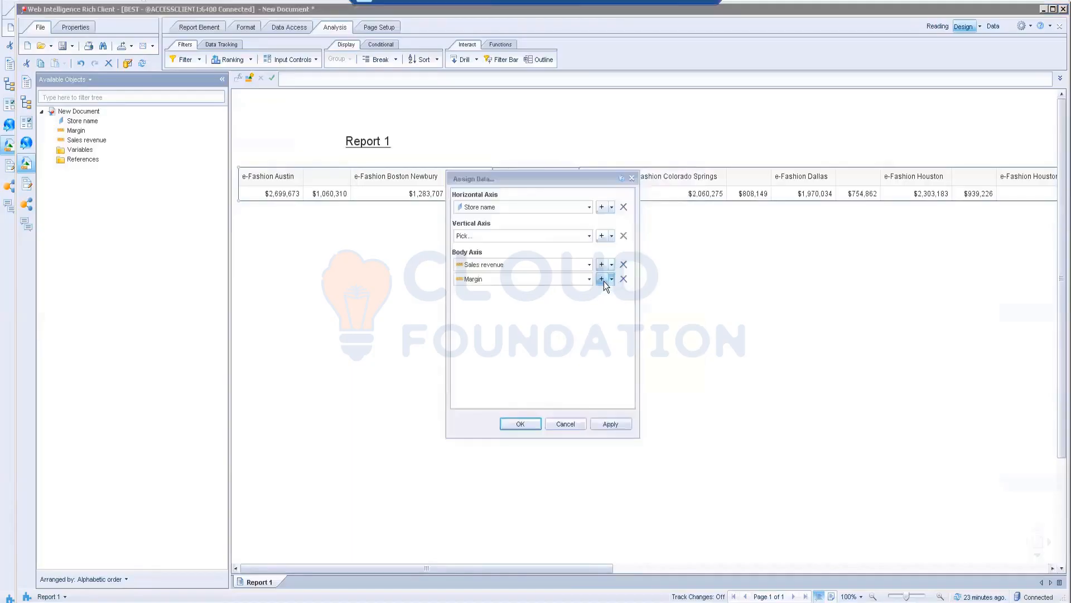
left_click(588, 237)
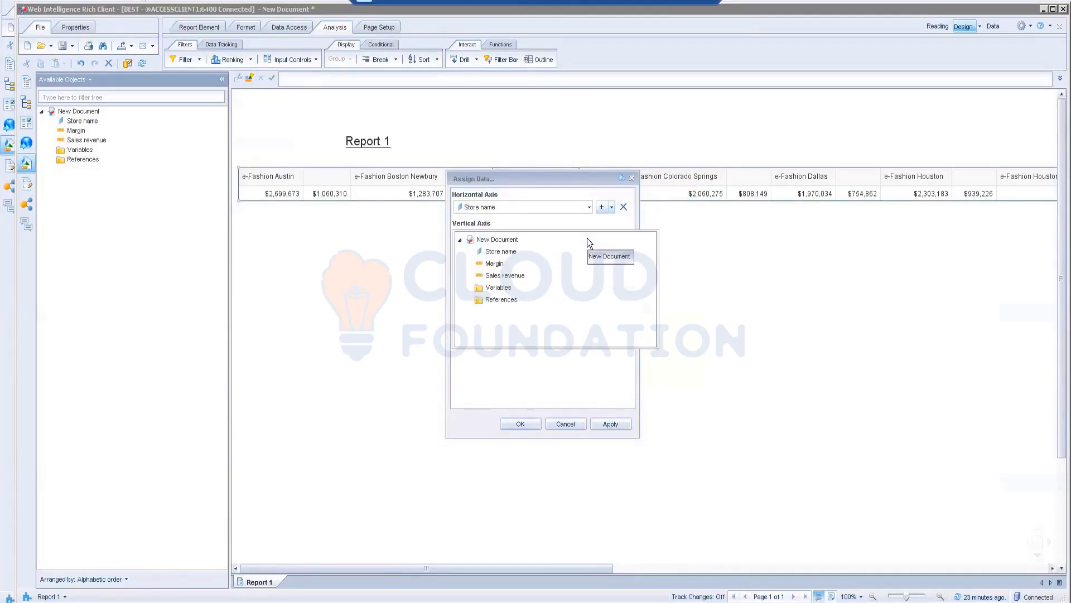
left_click(525, 350)
left_click(565, 424)
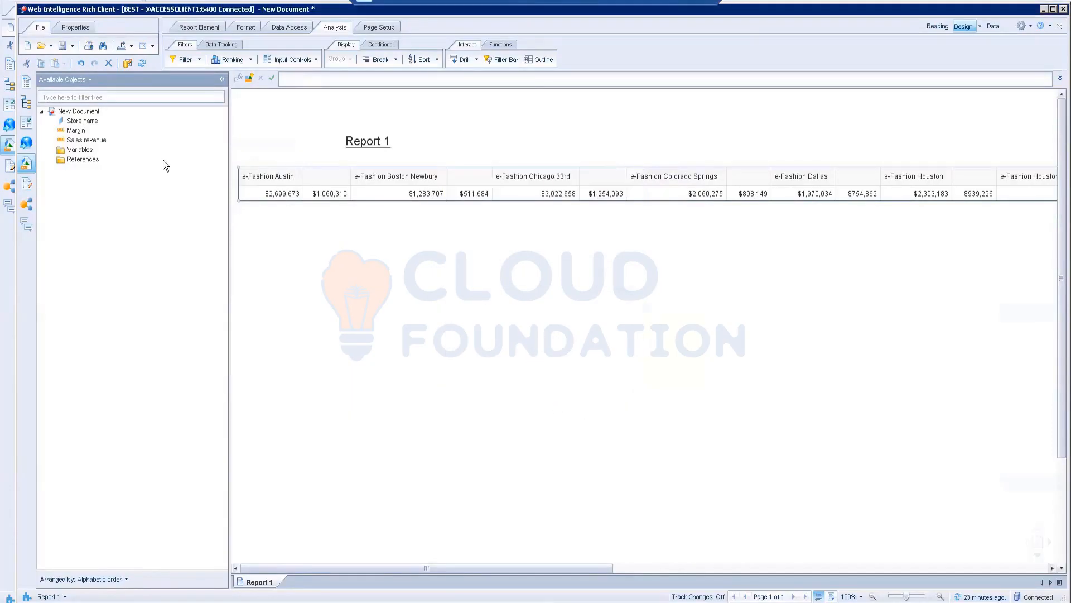
Add the State object from the Store class to the query's result objects and run the query.
left_click(277, 29)
left_click(257, 61)
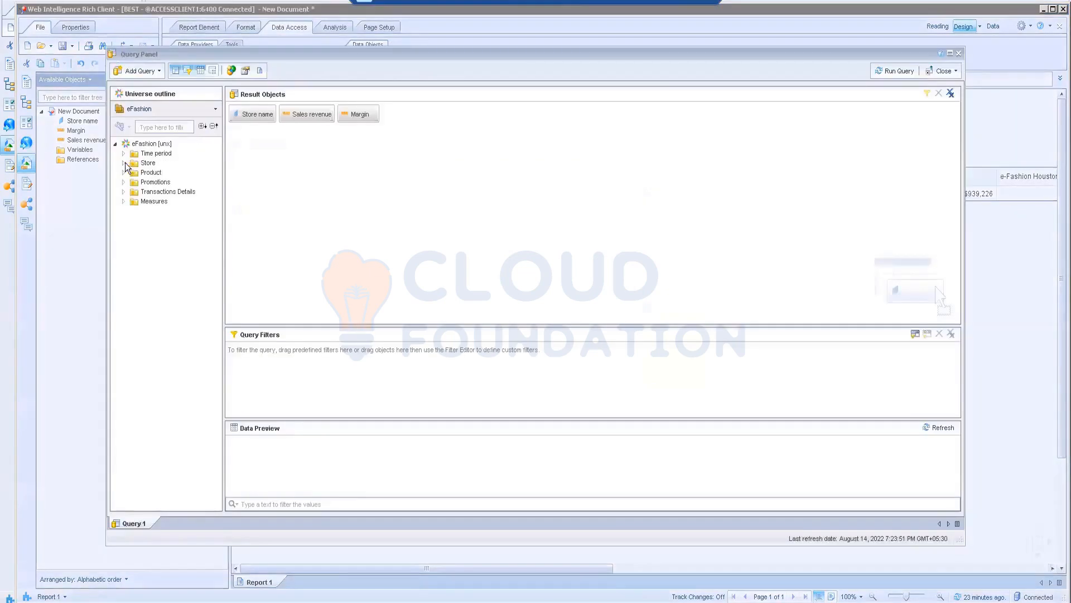
left_click(124, 163)
double_click(156, 173)
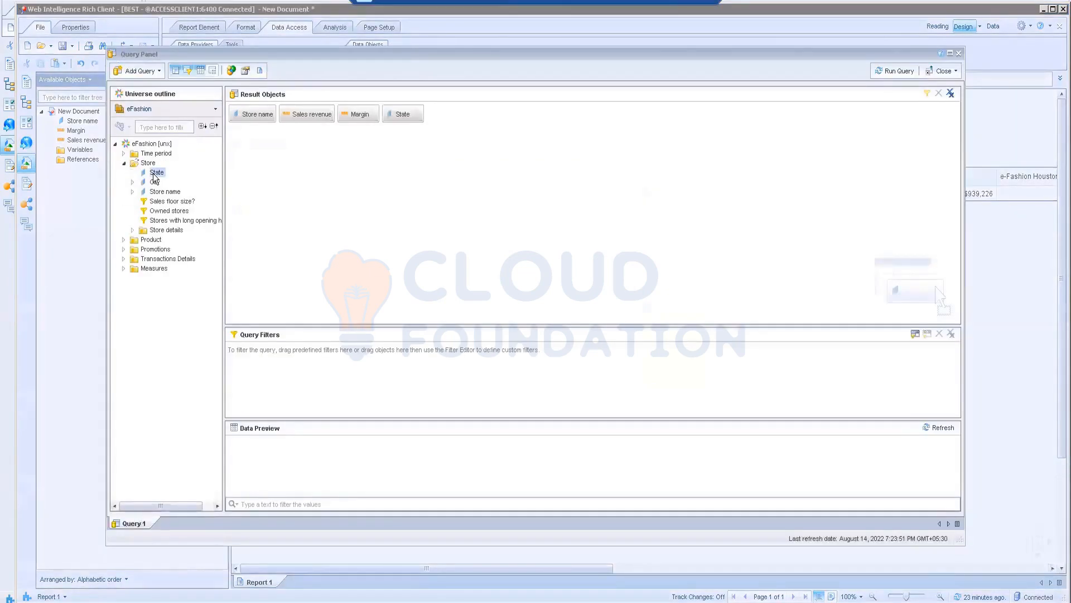
left_click(889, 73)
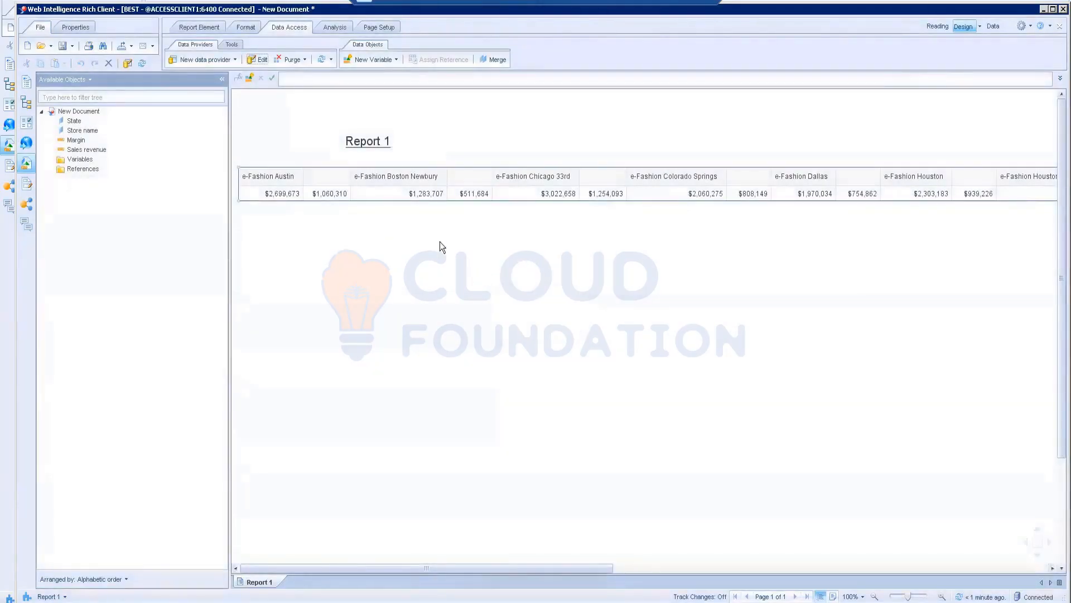
Assign State to the cross table's horizontal axis and Store name to its vertical axis.
right_click(461, 161)
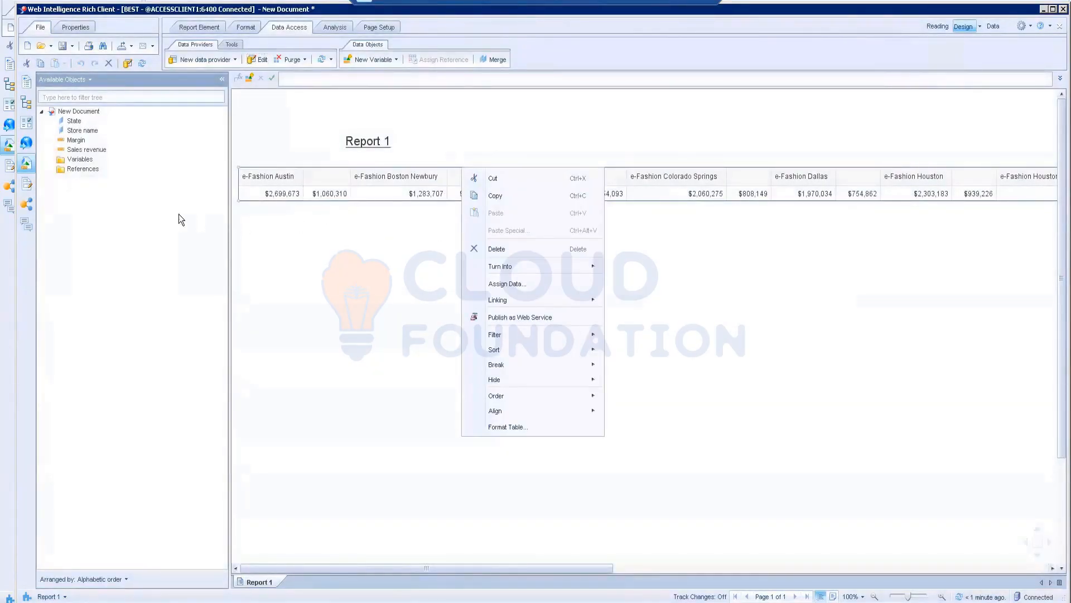
left_click(502, 284)
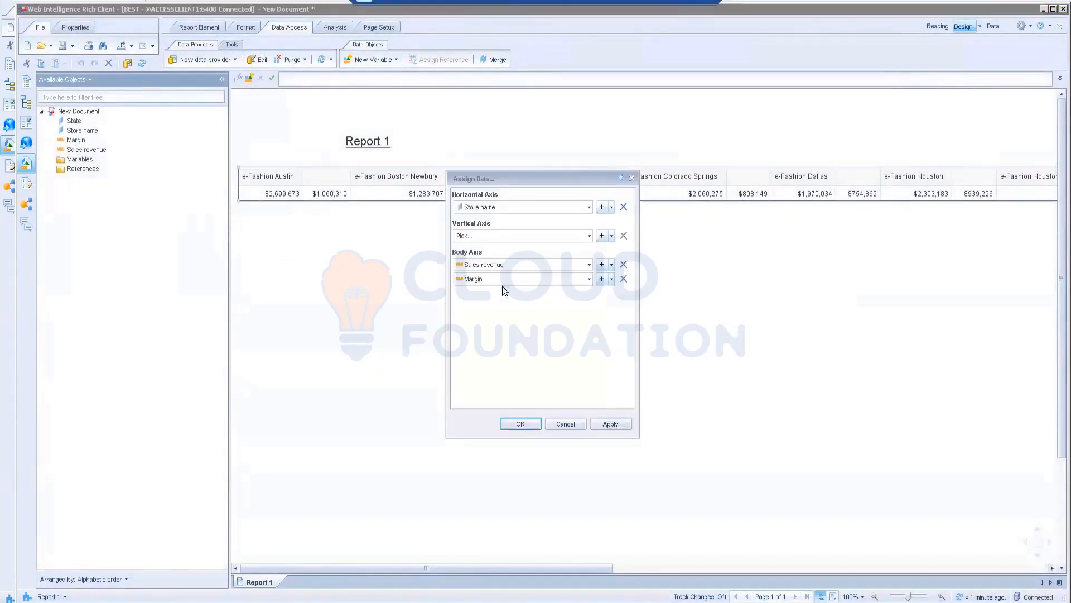
left_click(589, 208)
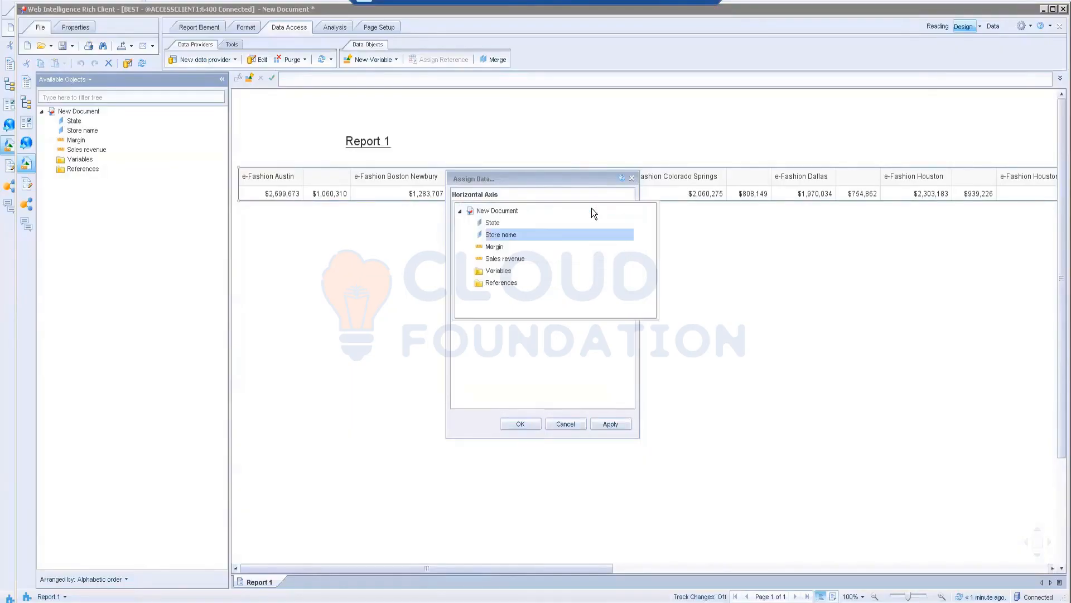
left_click(504, 223)
left_click(585, 239)
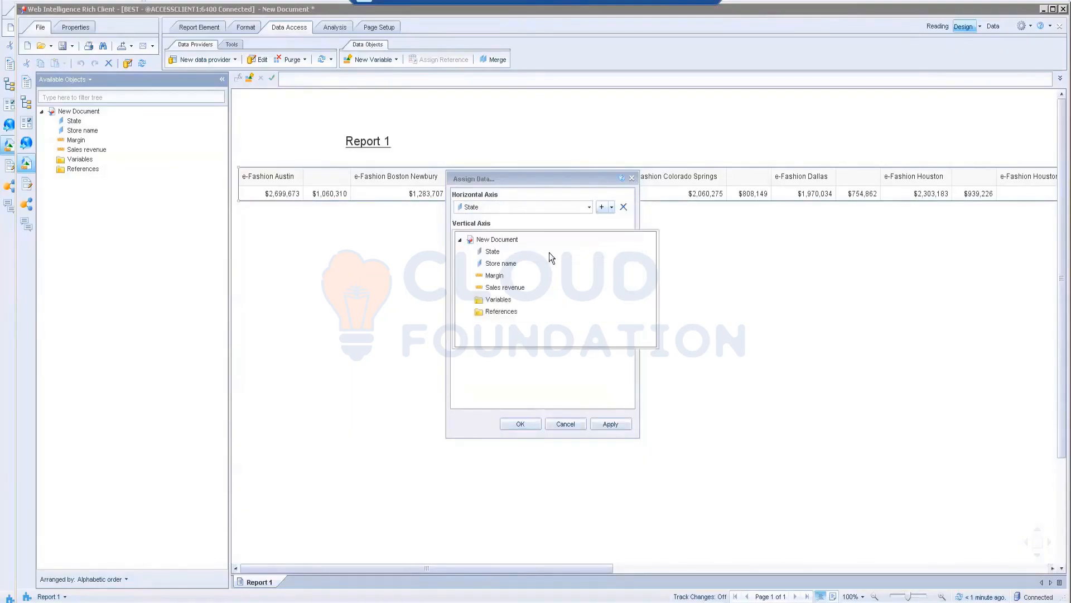
left_click(505, 263)
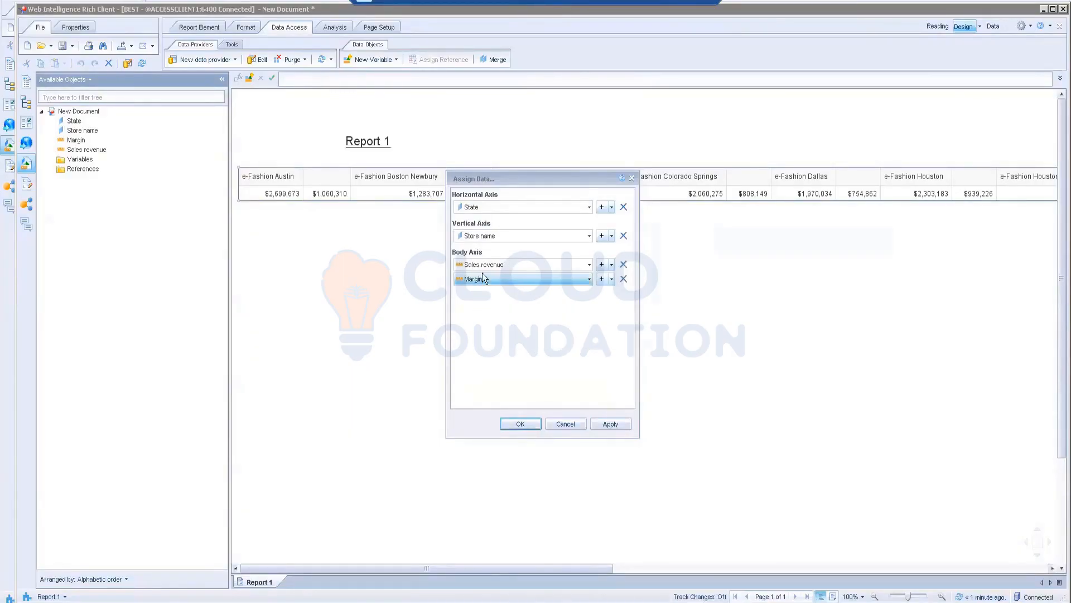
left_click(519, 424)
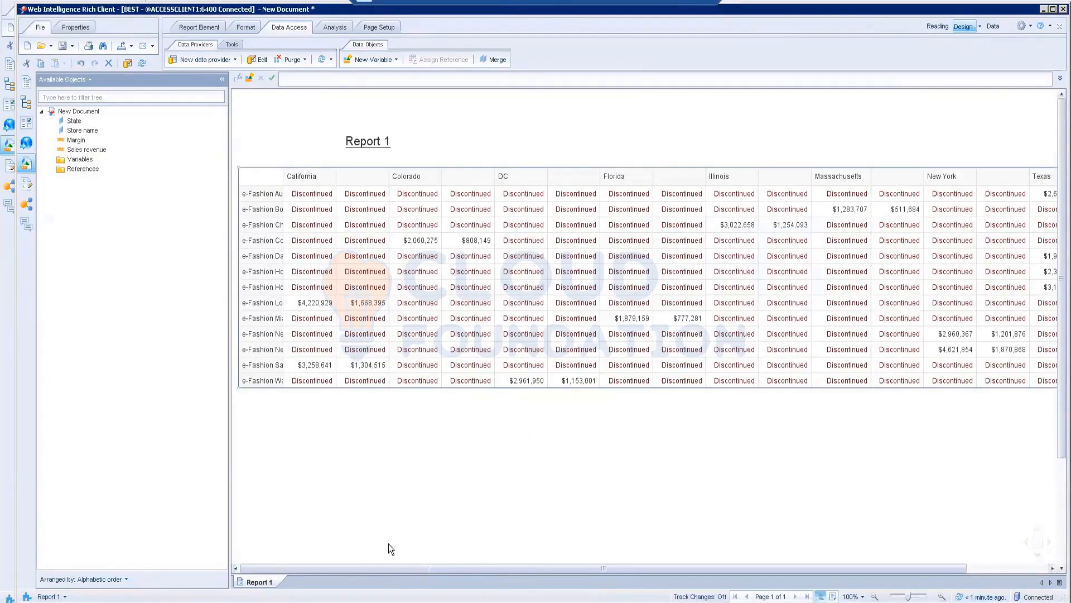
Examine the cross table across its full width and the Turn Into conversions offered for it.
left_click(385, 561)
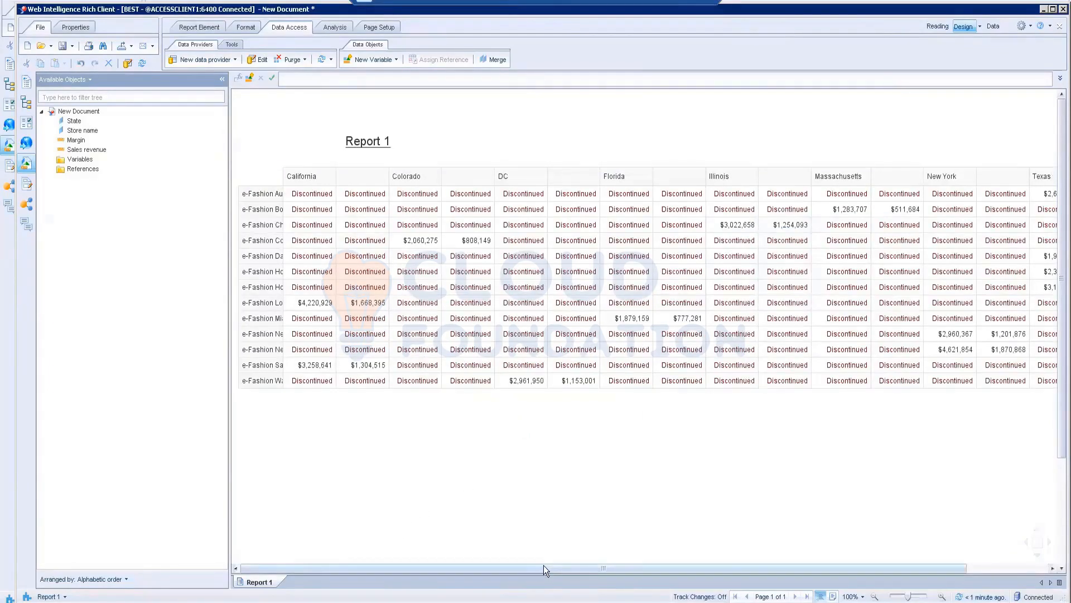
left_click_drag(544, 567, 799, 564)
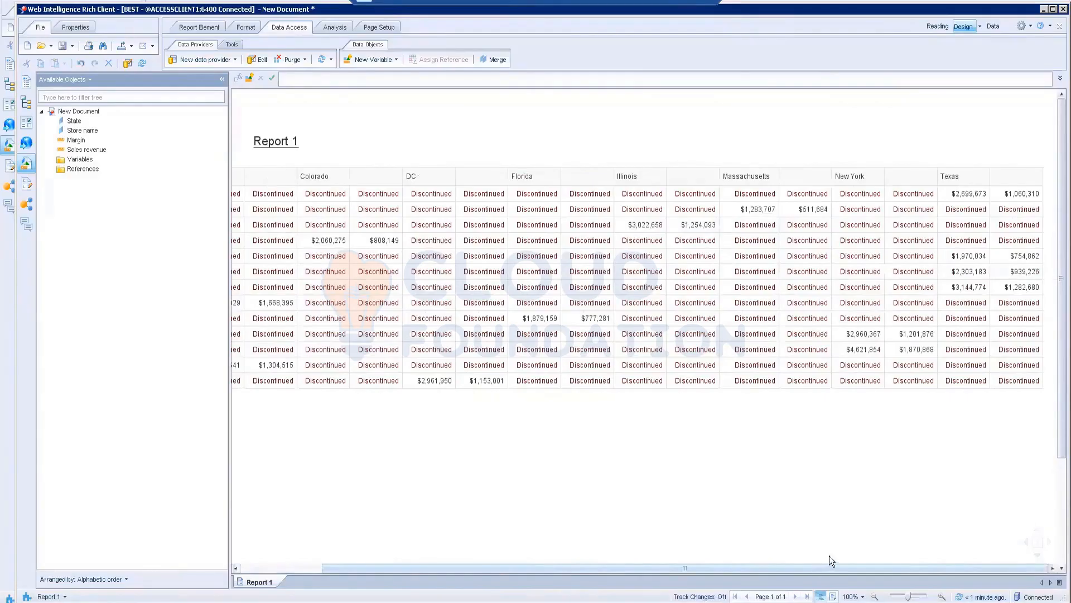
left_click_drag(613, 550, 340, 521)
left_click(261, 272)
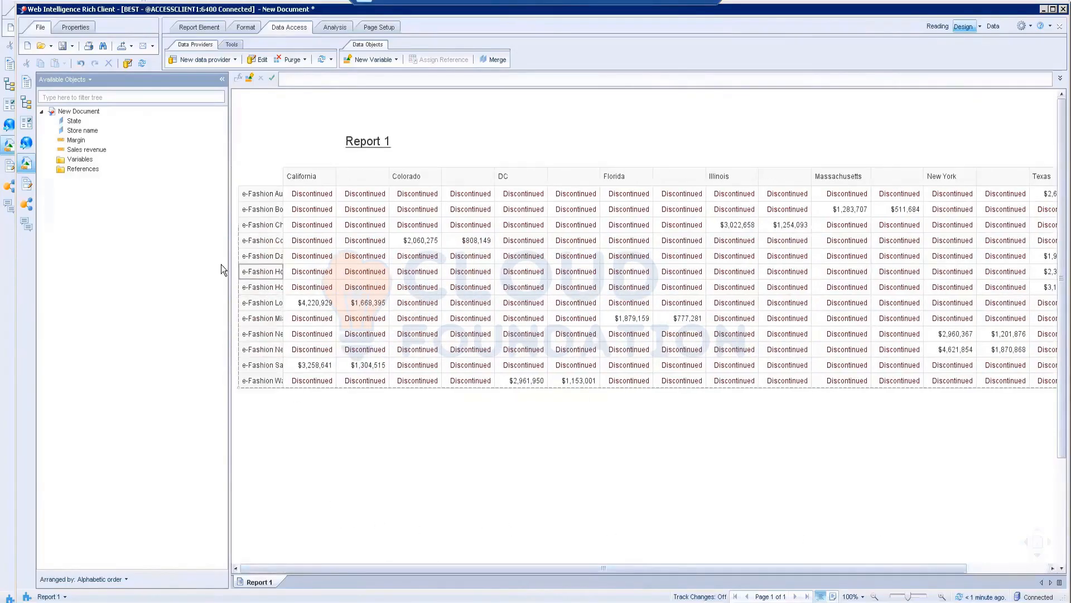
left_click(233, 277)
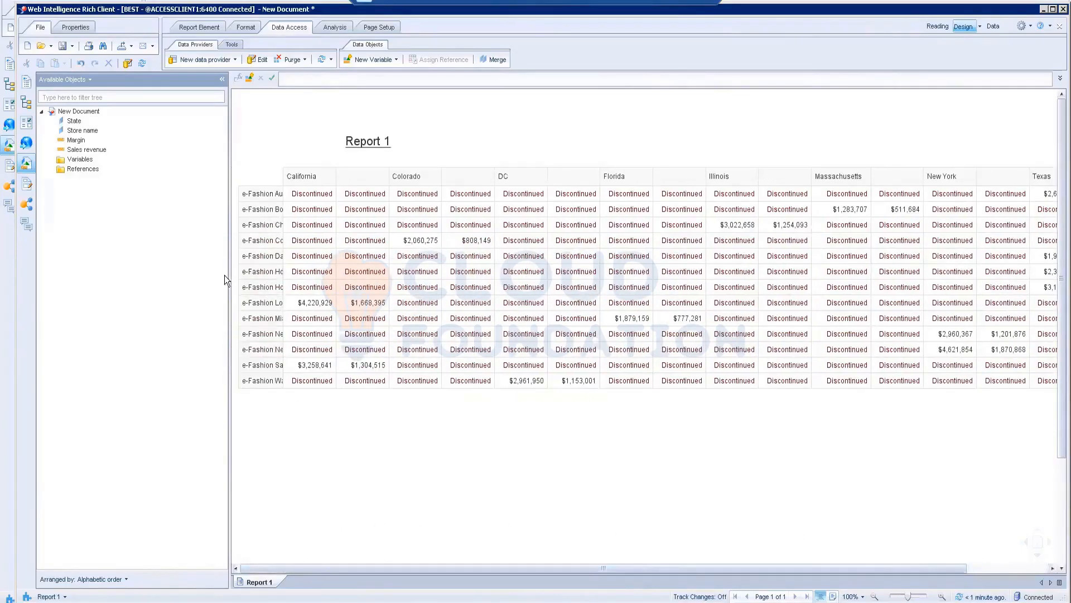
left_click(434, 175)
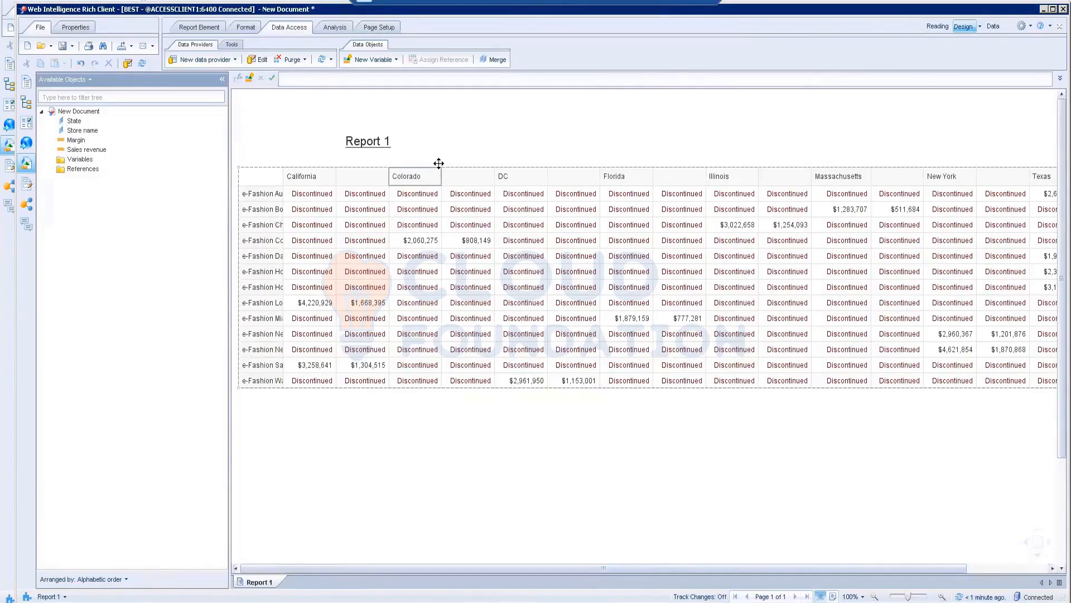
right_click(438, 163)
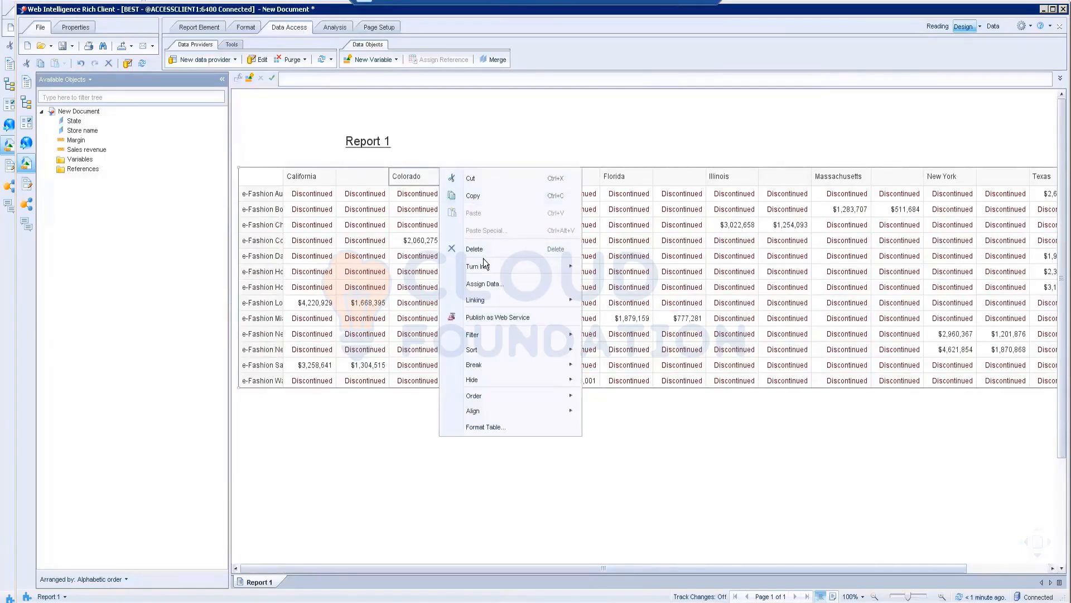
mouse_move(483, 266)
left_click(663, 433)
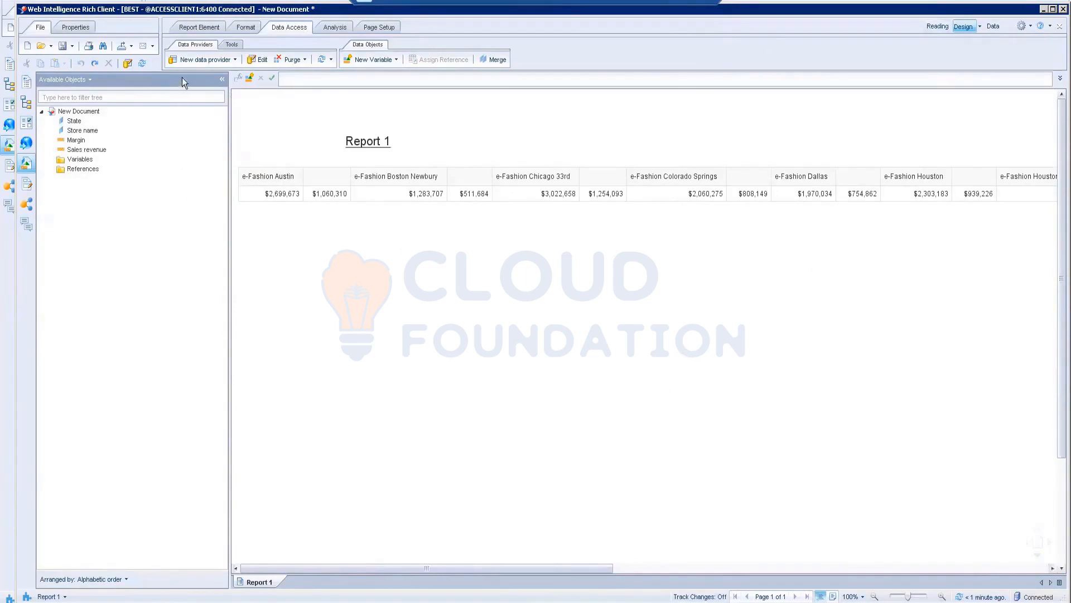
Delete the cross table from Report 1.
left_click(383, 168)
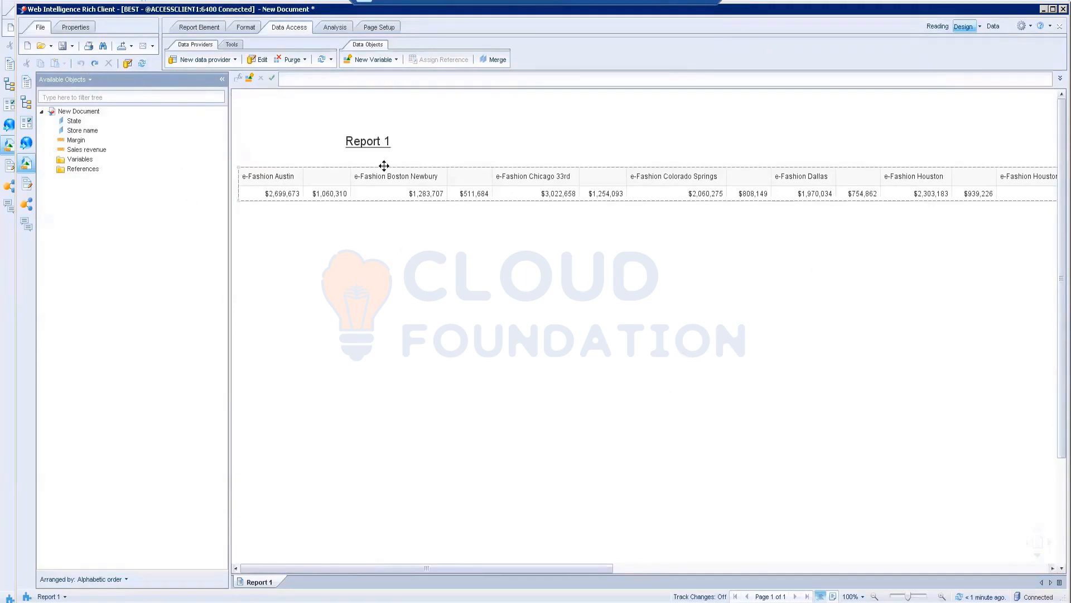
left_click(397, 163)
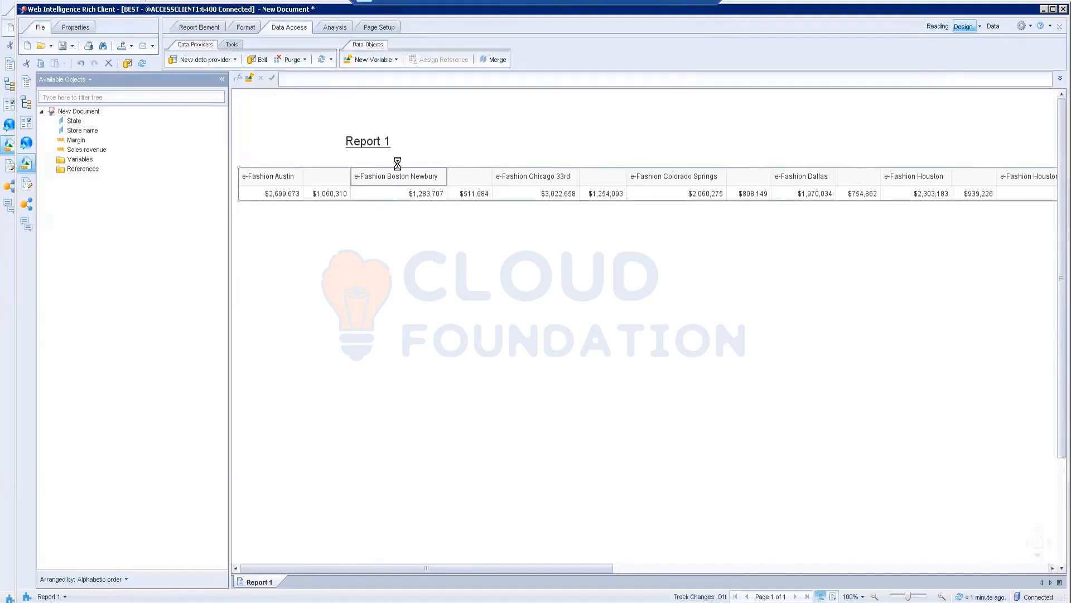
key("Delete")
Build a new table in Report 1 with the columns State, Store name and Sales revenue.
left_click_drag(75, 121, 342, 175)
left_click_drag(82, 130, 148, 151)
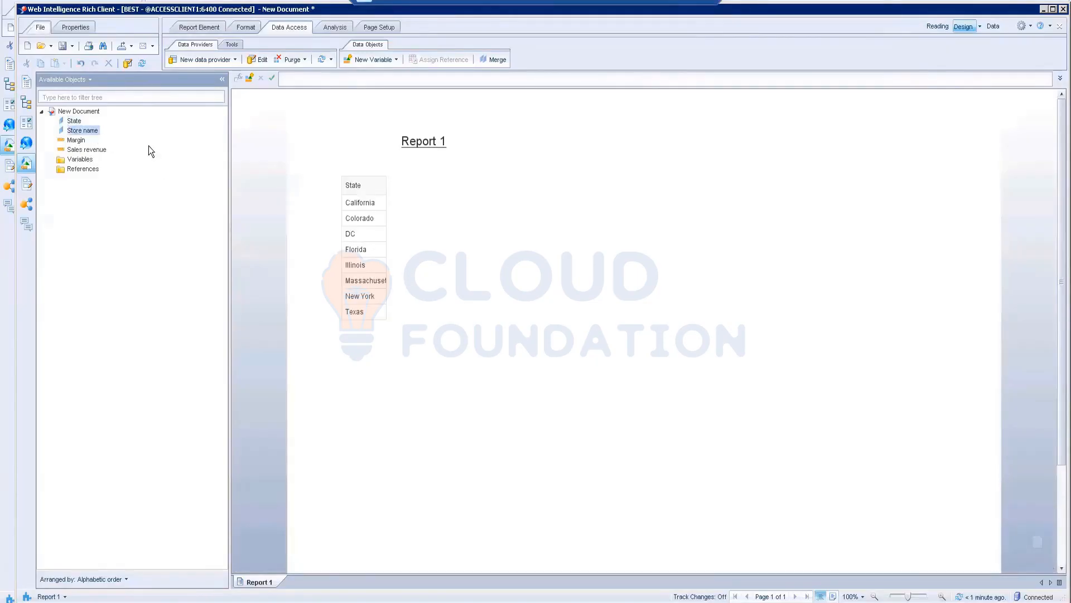
left_click_drag(353, 176, 386, 183)
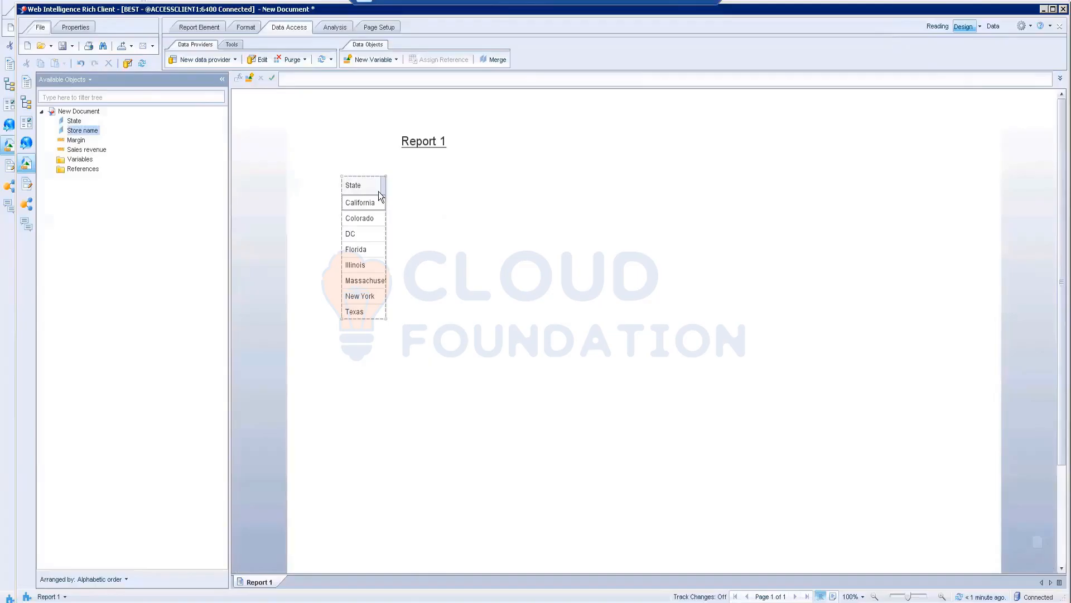
left_click_drag(81, 131, 383, 182)
left_click(84, 149)
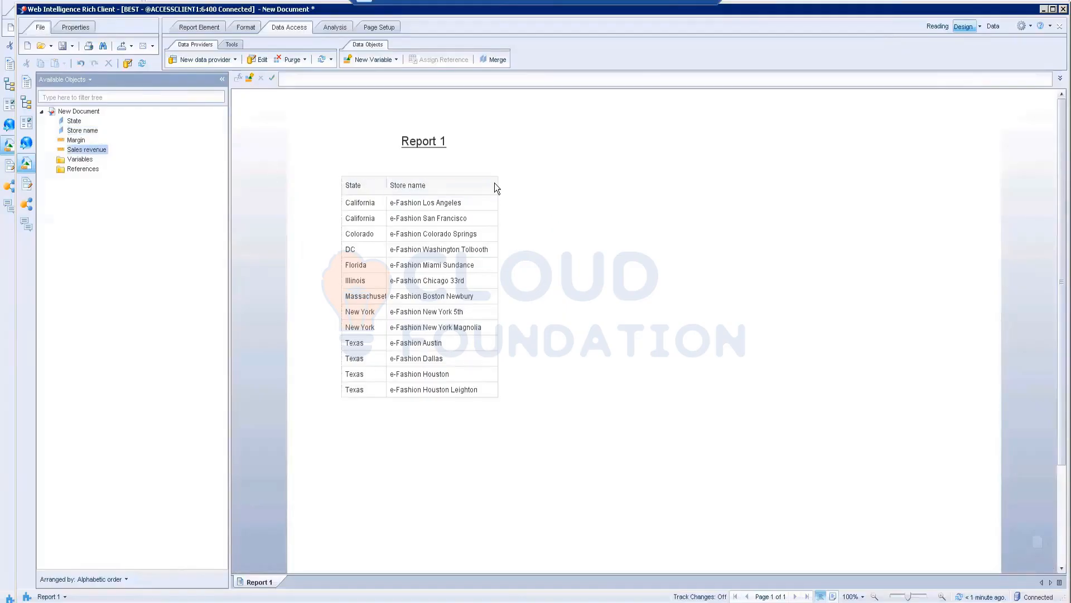
left_click_drag(496, 188, 496, 188)
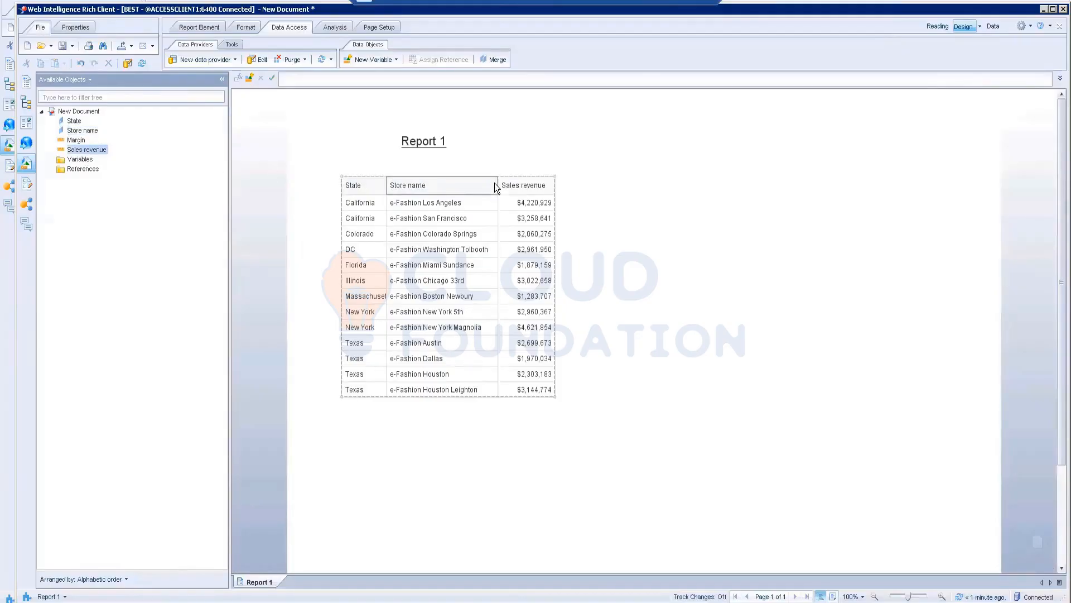
Copy the State, Store name and Sales revenue table and place the duplicate beside the original, level with it.
right_click(467, 173)
left_click(760, 272)
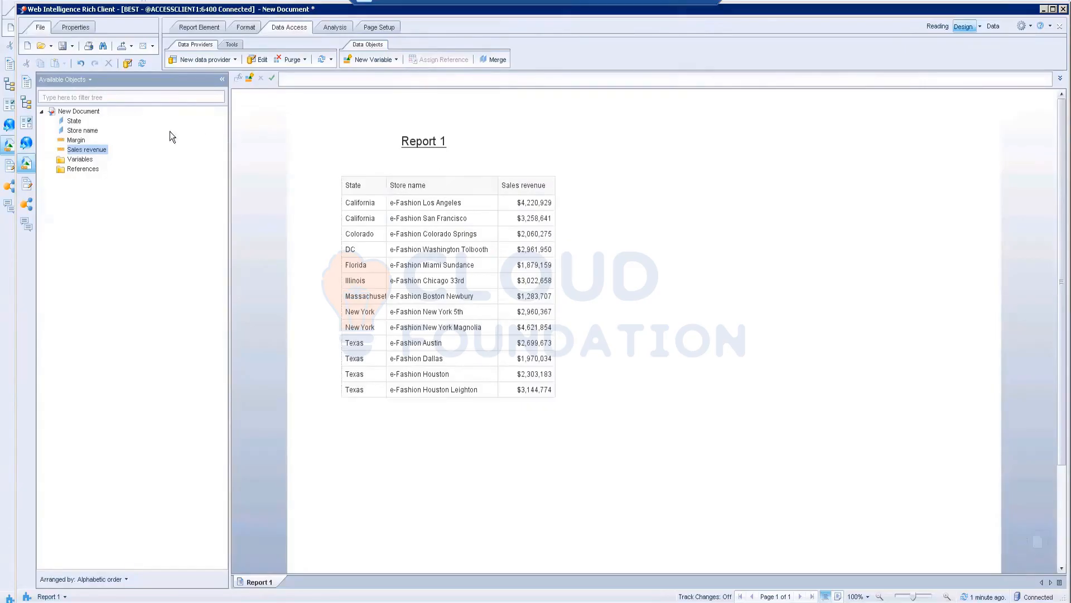
right_click(470, 176)
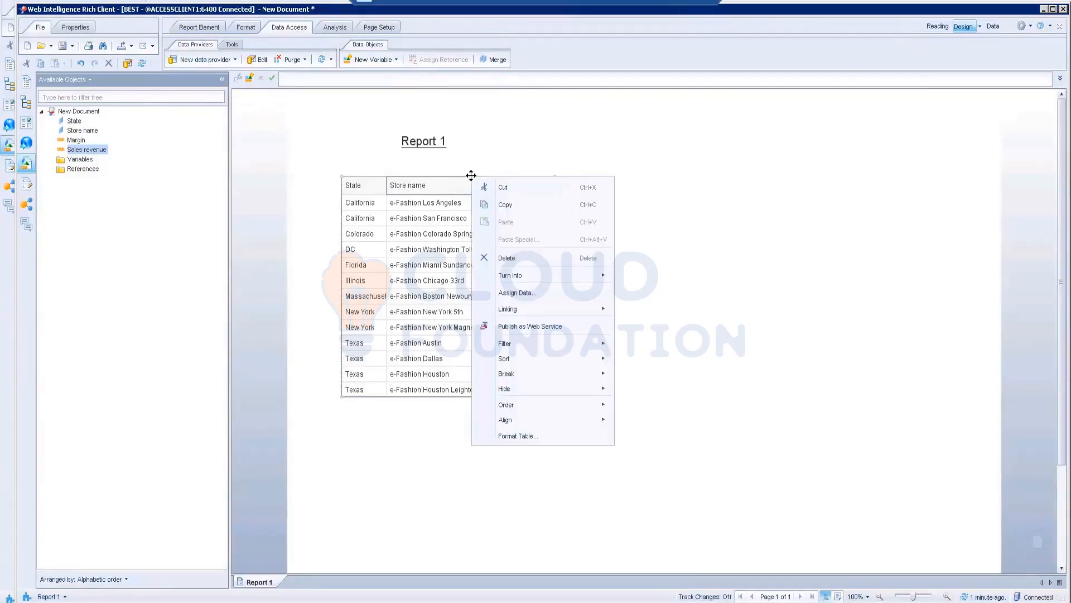
left_click(501, 206)
right_click(691, 222)
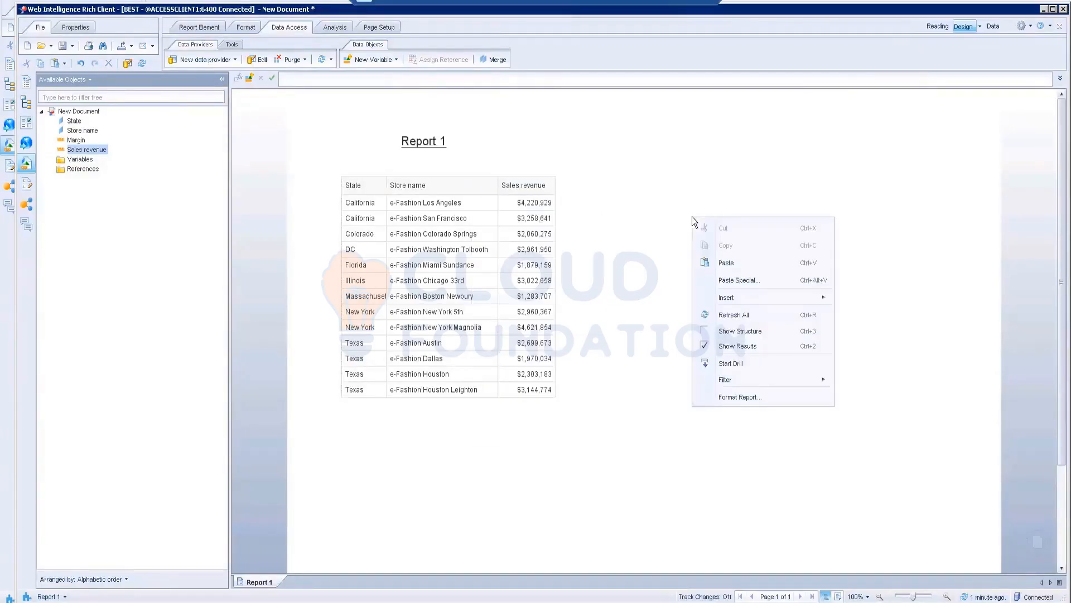
left_click(723, 261)
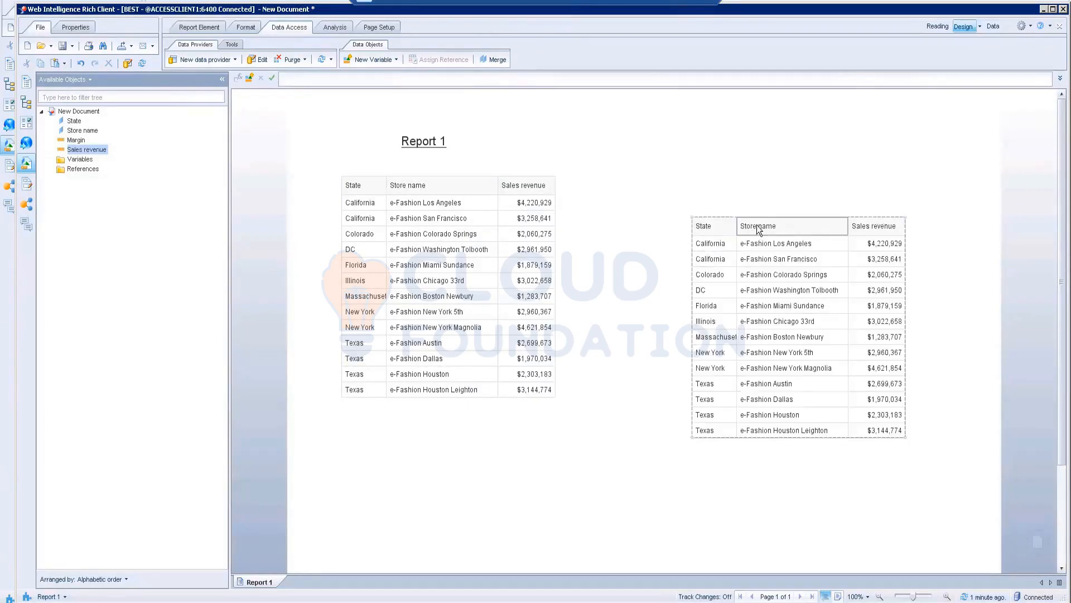
key("Delete")
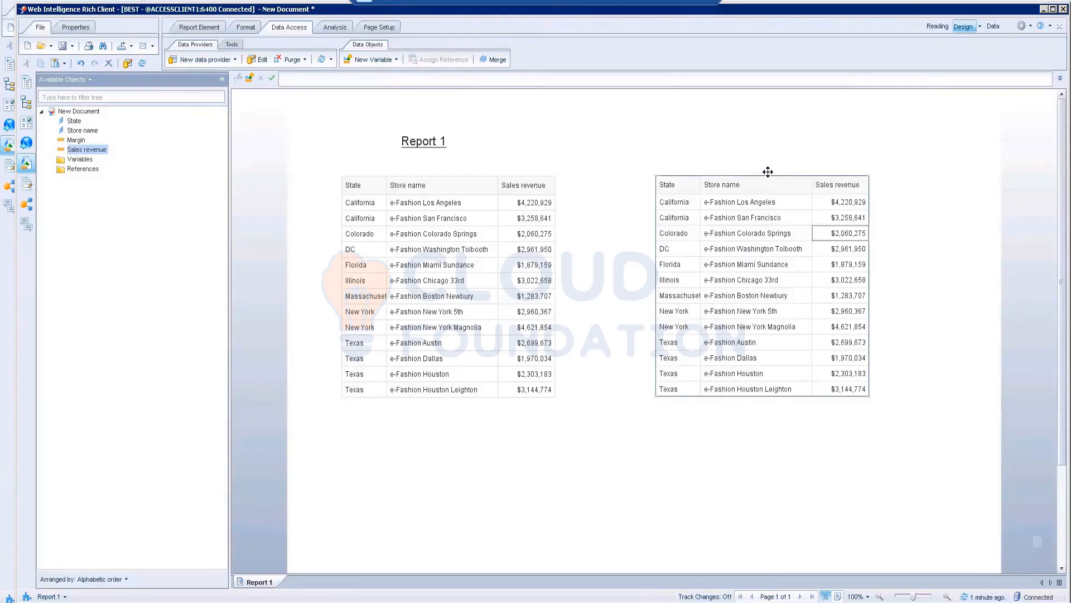
Replace Sales revenue with Margin in the data assigned to the duplicated table.
right_click(767, 172)
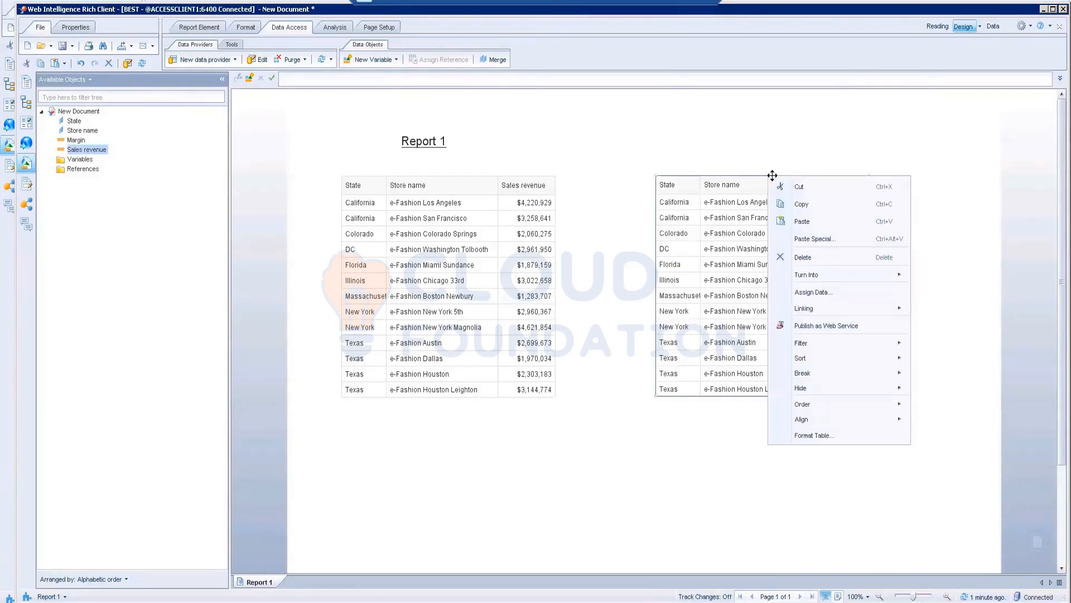
left_click(814, 292)
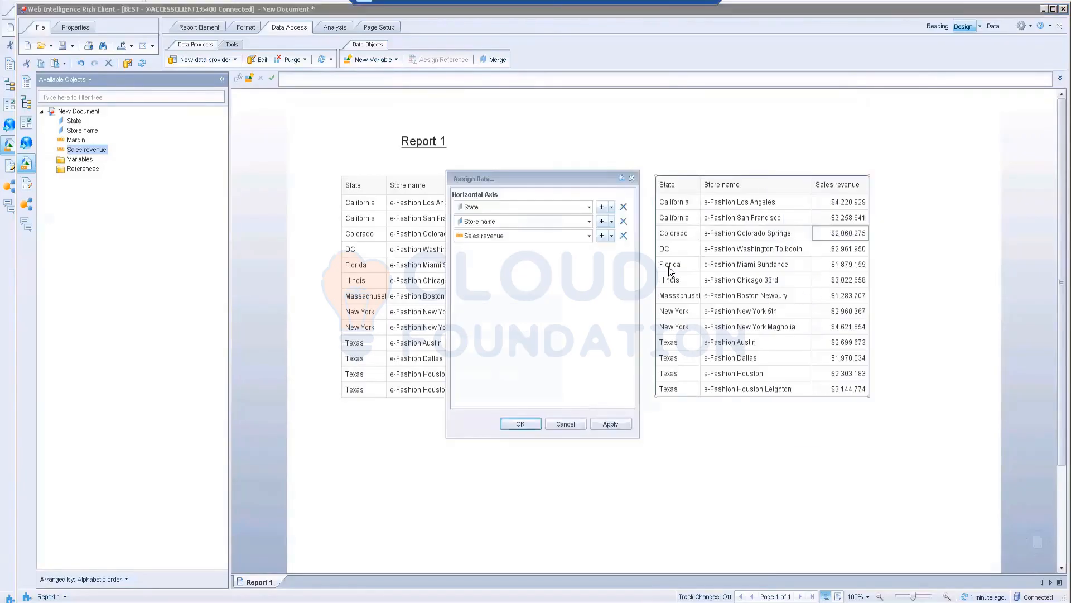
left_click(589, 239)
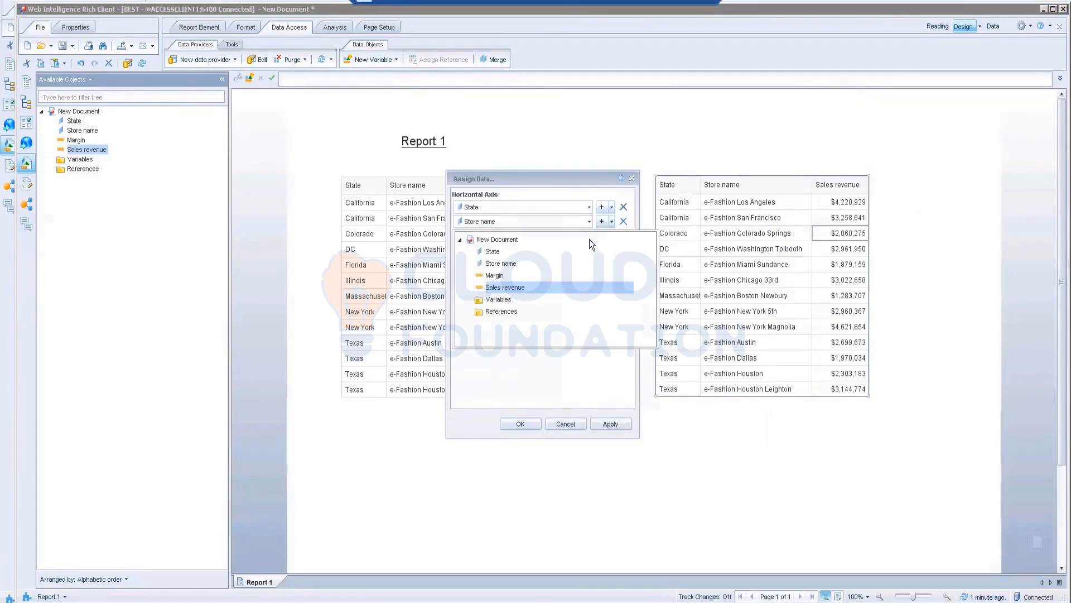
left_click(488, 276)
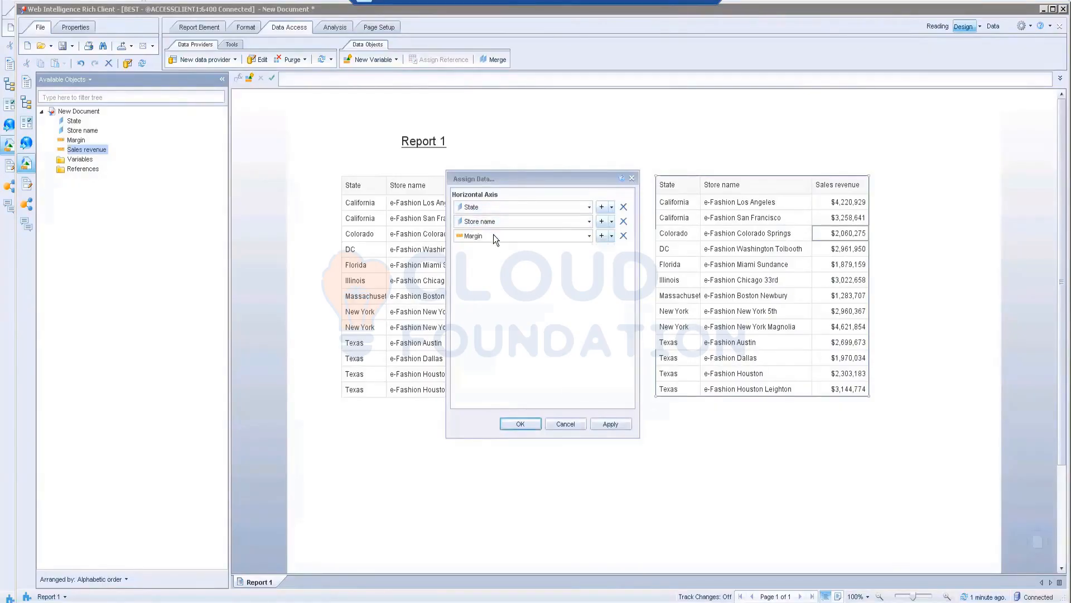
left_click(520, 422)
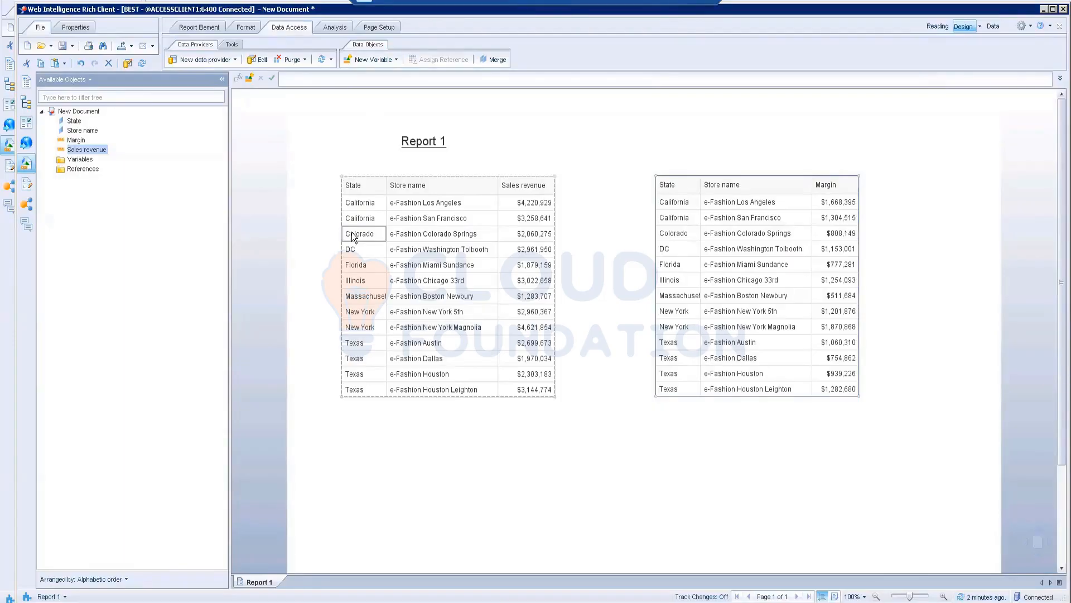
Move the Store name column ahead of the State column in the original Sales revenue table.
left_click(412, 218)
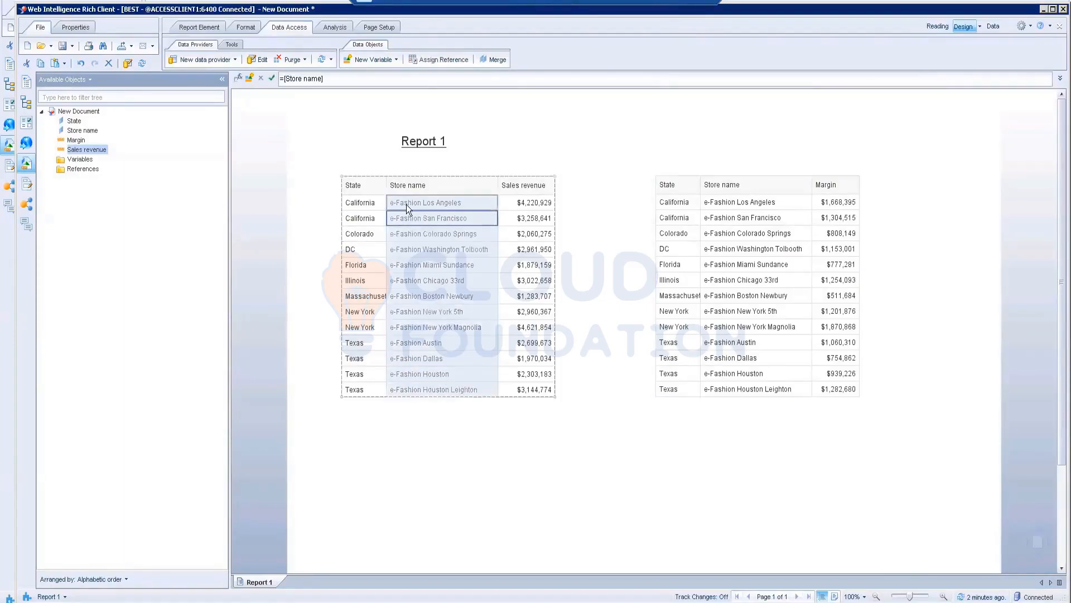
left_click(406, 205)
left_click_drag(405, 204, 342, 184)
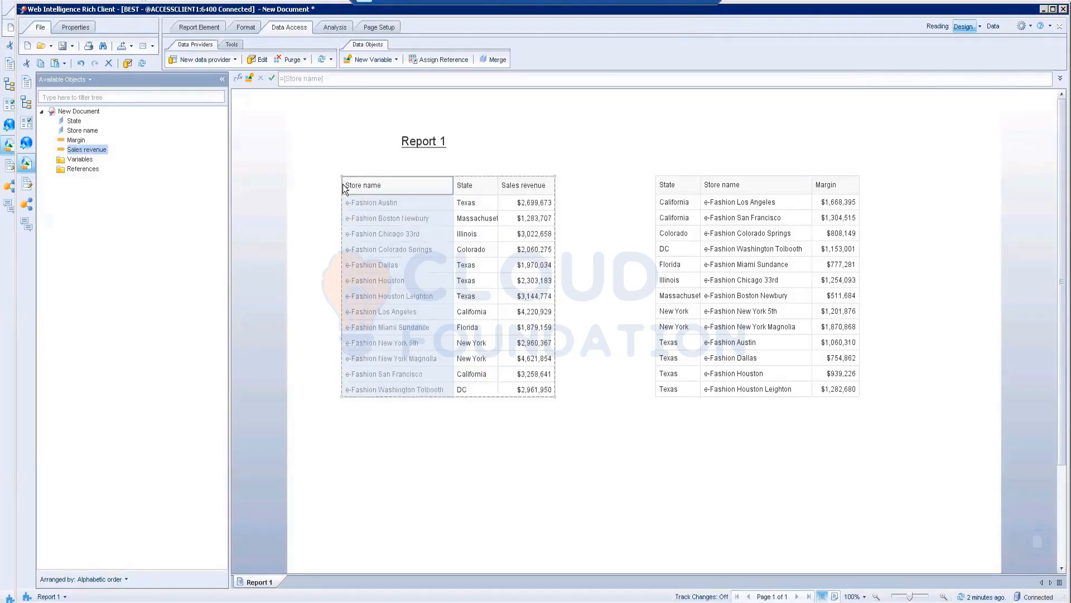
left_click(468, 430)
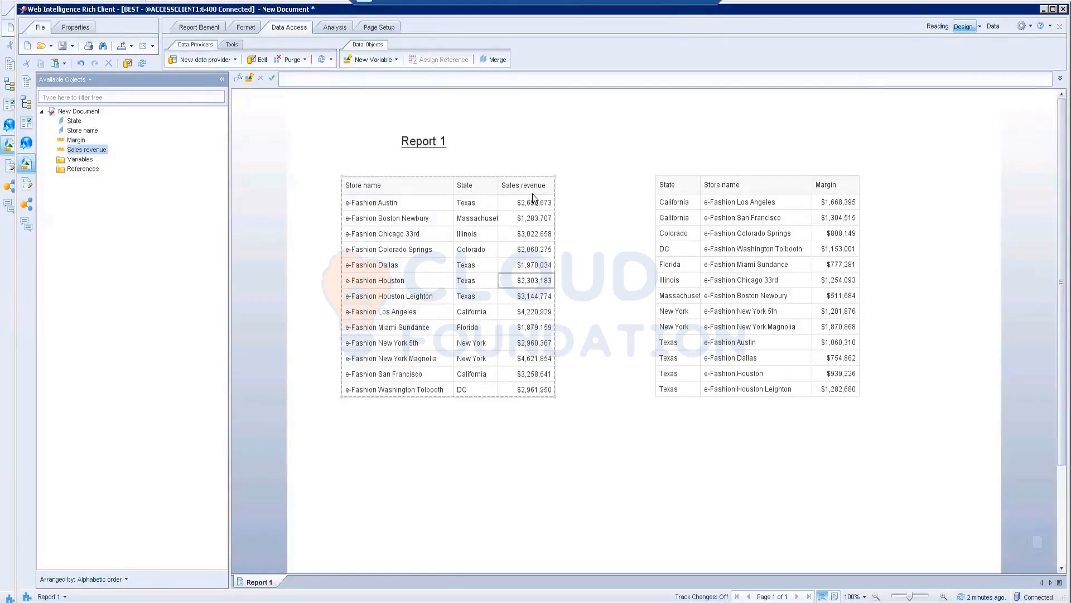
Set the Sales revenue table's layout to repeat its header on every page.
right_click(534, 174)
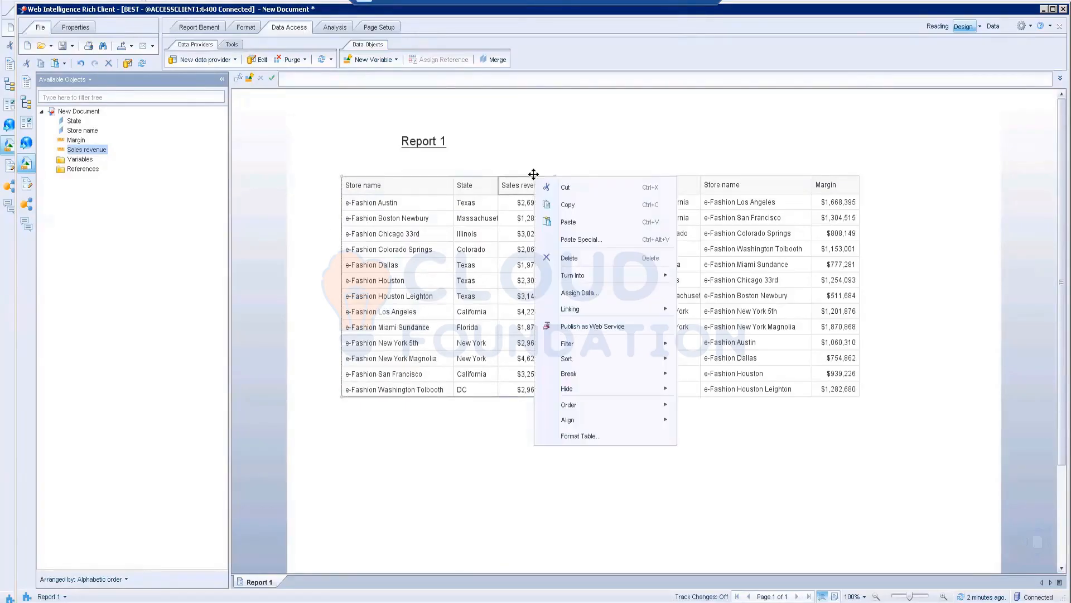
left_click(577, 437)
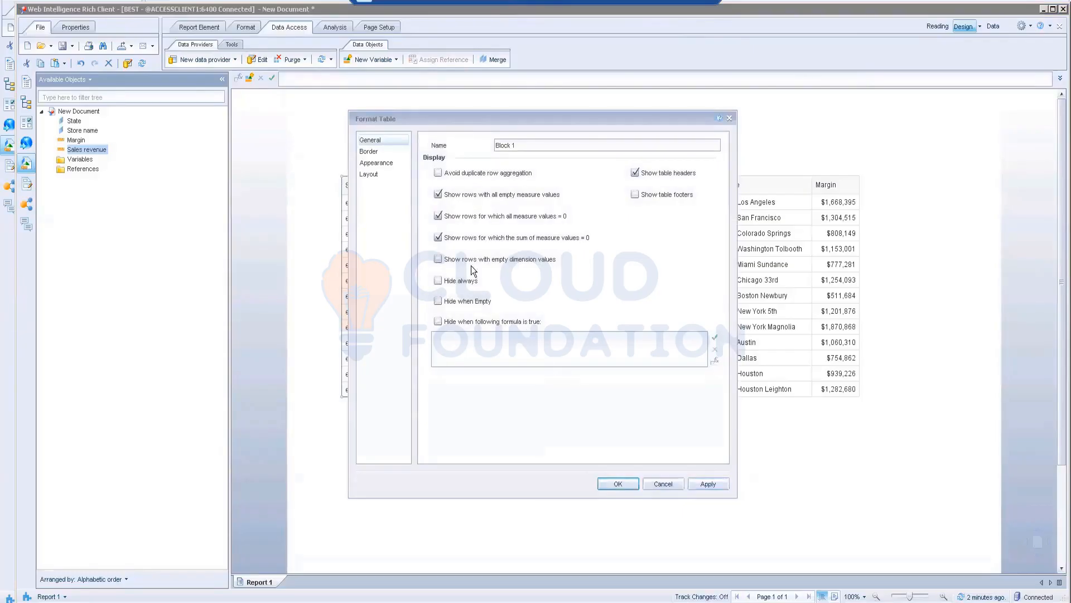
left_click(382, 177)
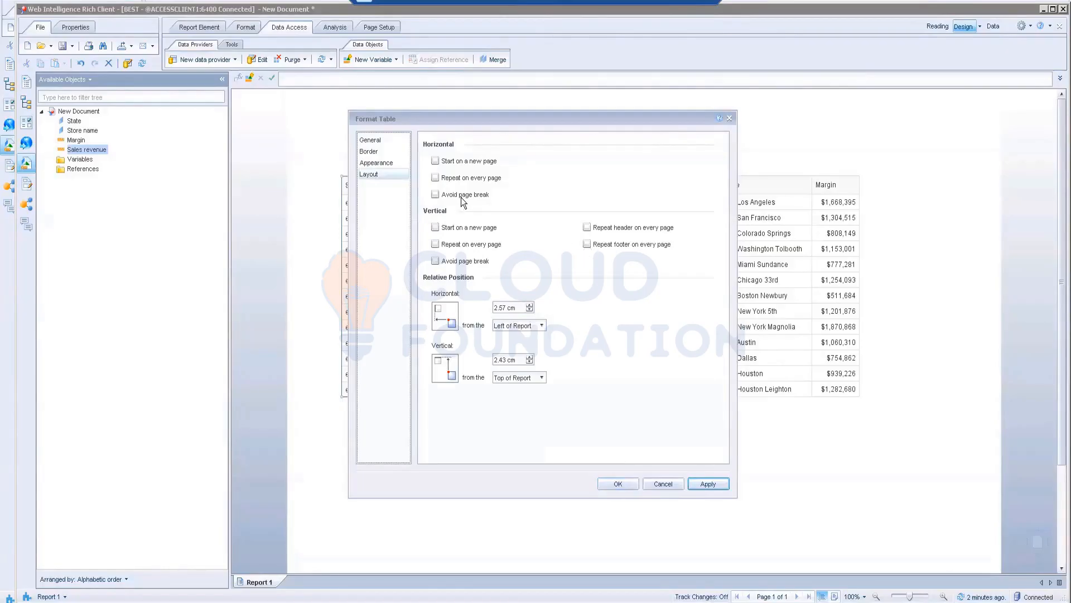
left_click(617, 228)
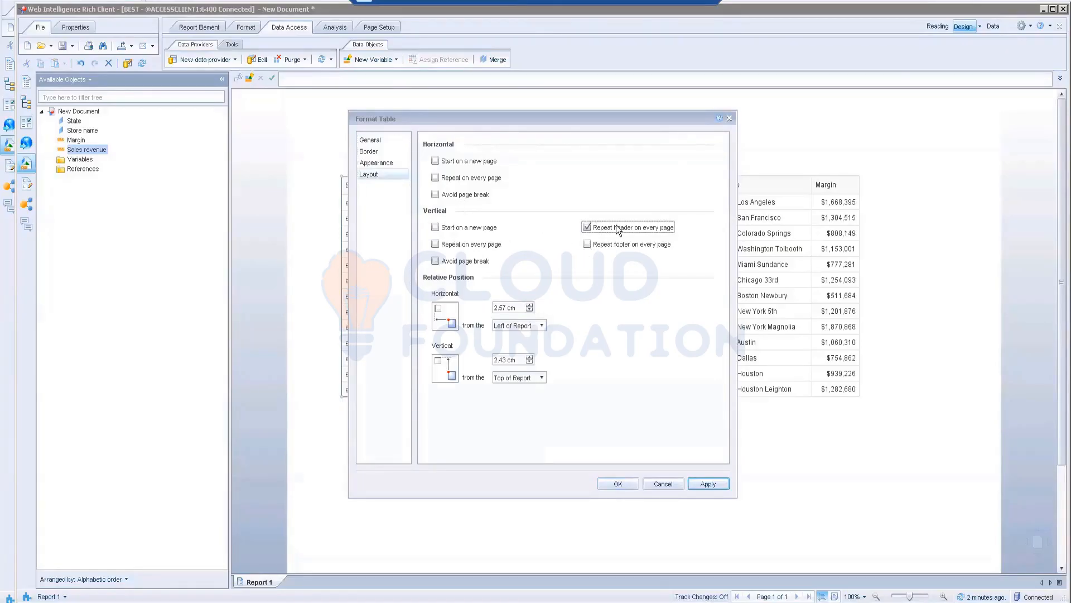
Apply a plain, thin border around all outer edges of the Sales revenue table.
left_click(379, 163)
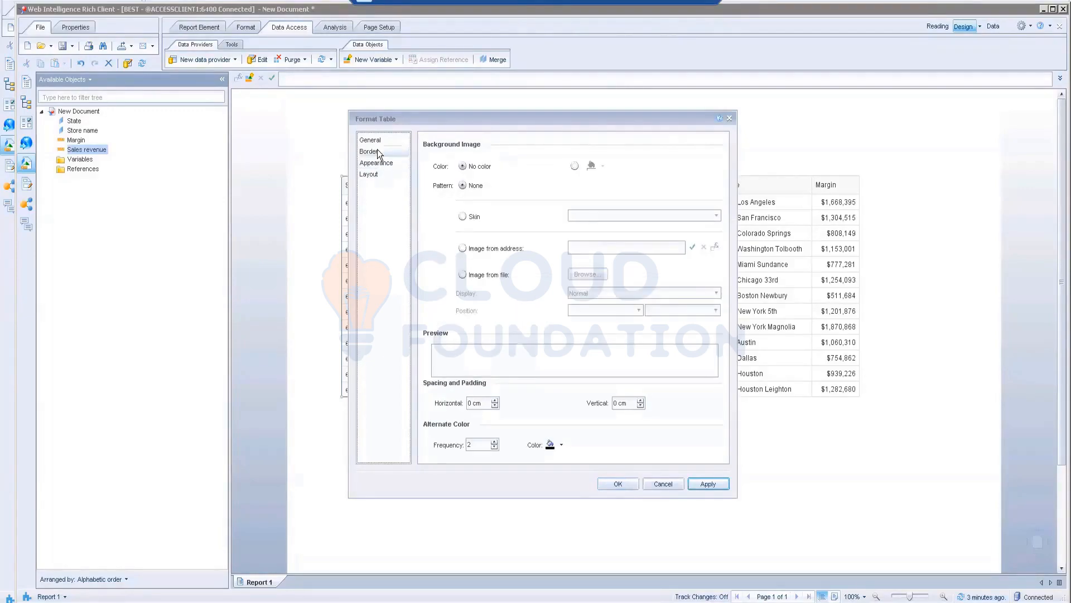
left_click(377, 150)
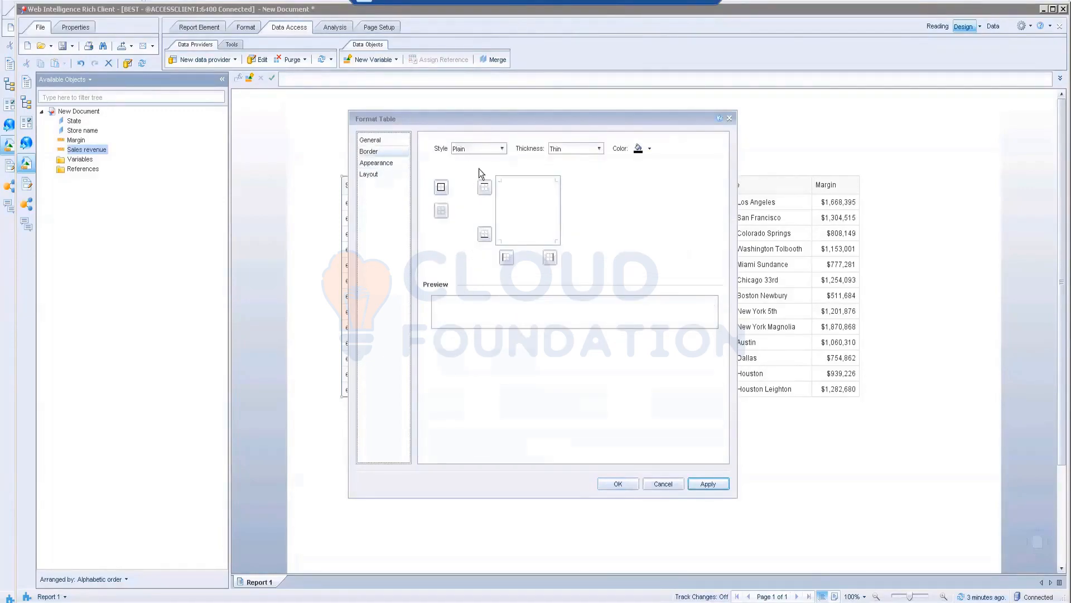
left_click(491, 152)
left_click(453, 203)
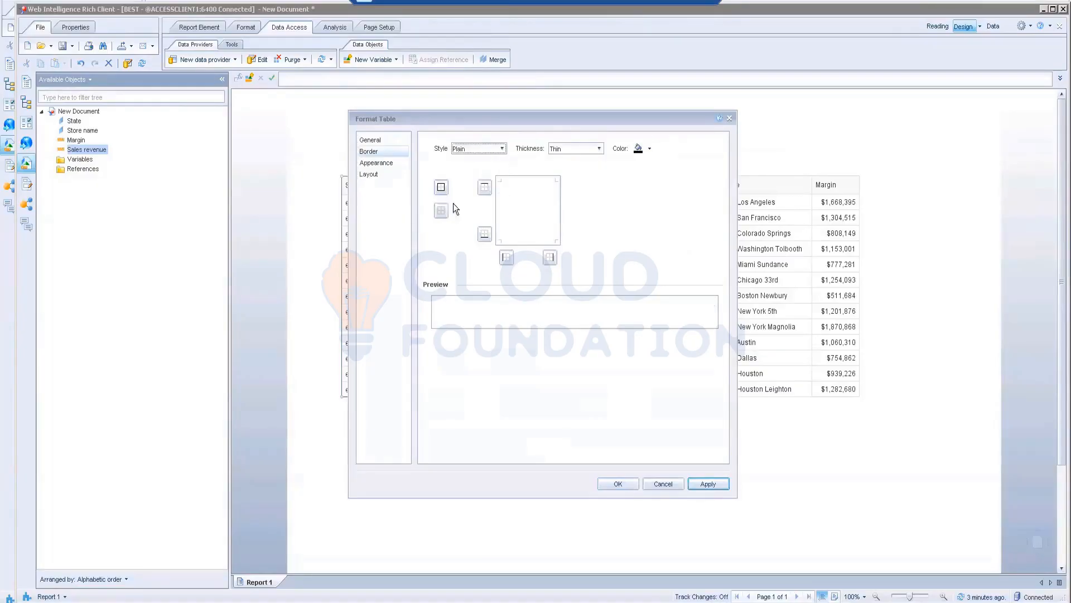
left_click(439, 189)
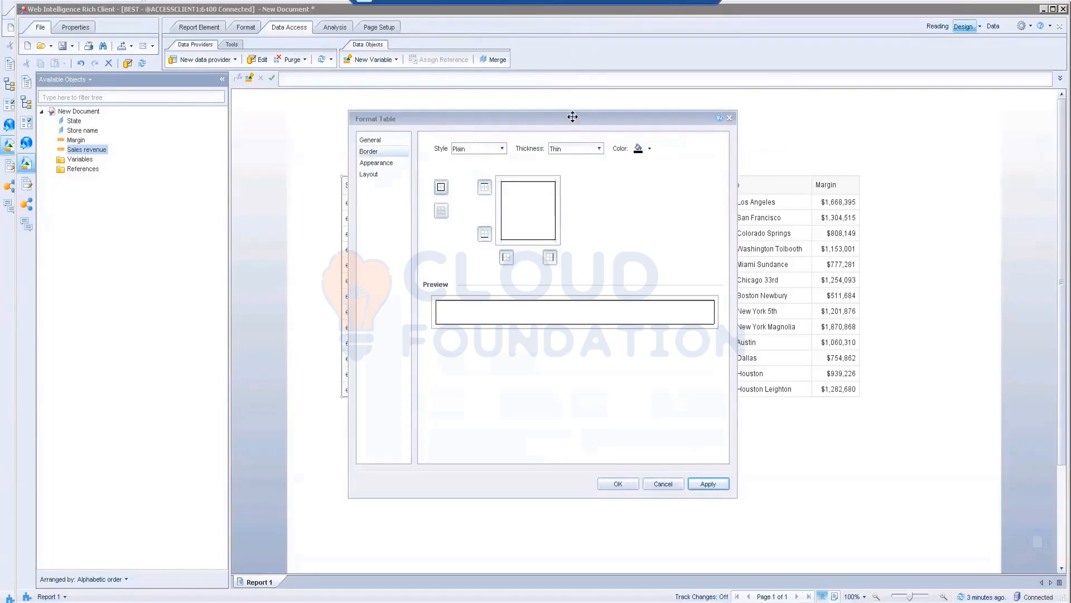
left_click_drag(564, 117, 420, 123)
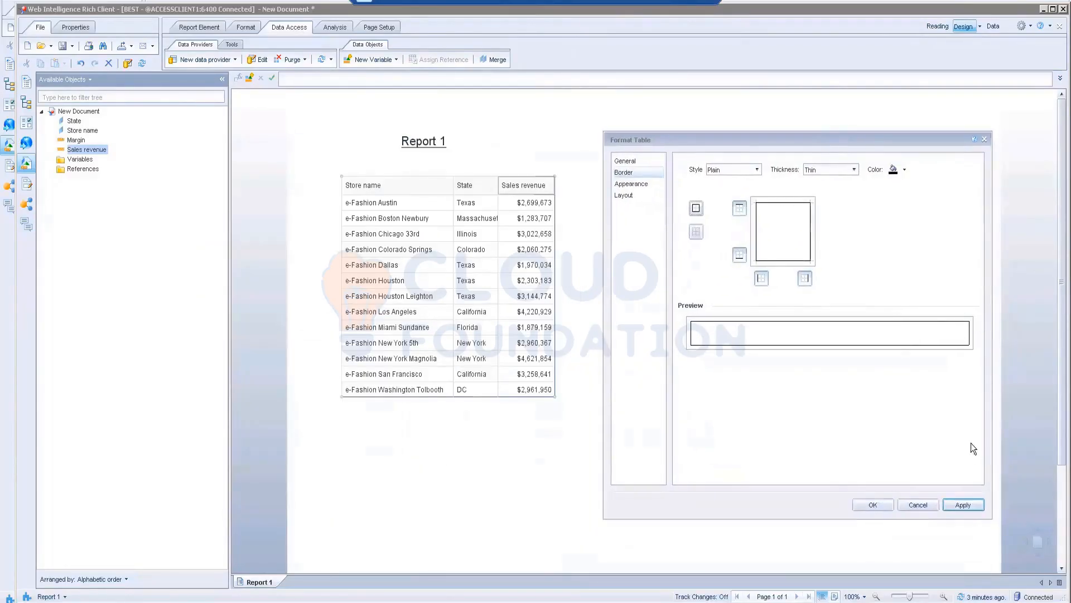
left_click(956, 501)
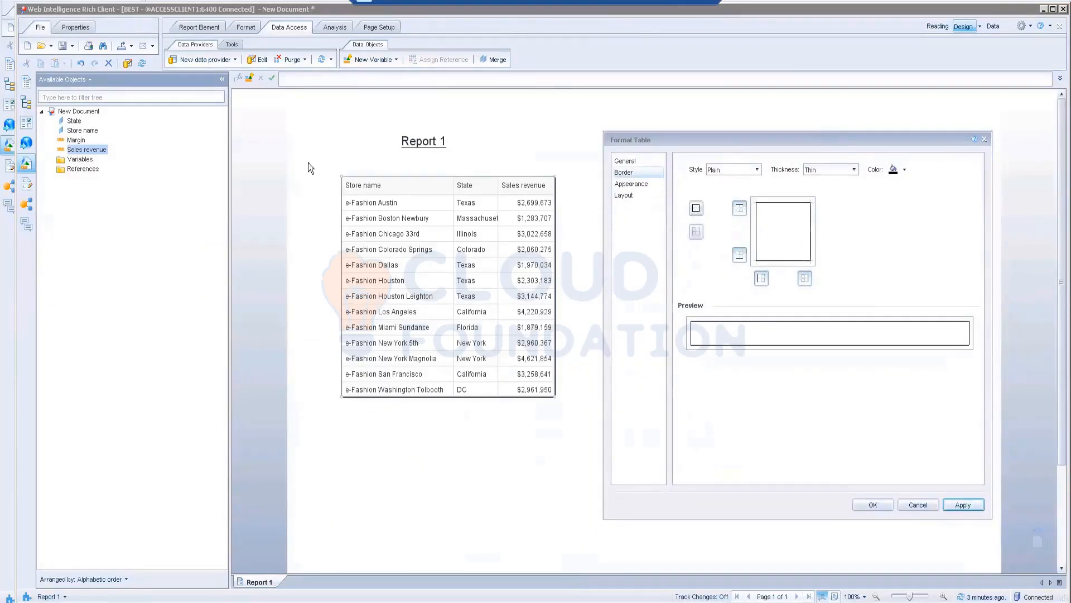
Hide the Sales revenue table's headers and show them again.
left_click(624, 162)
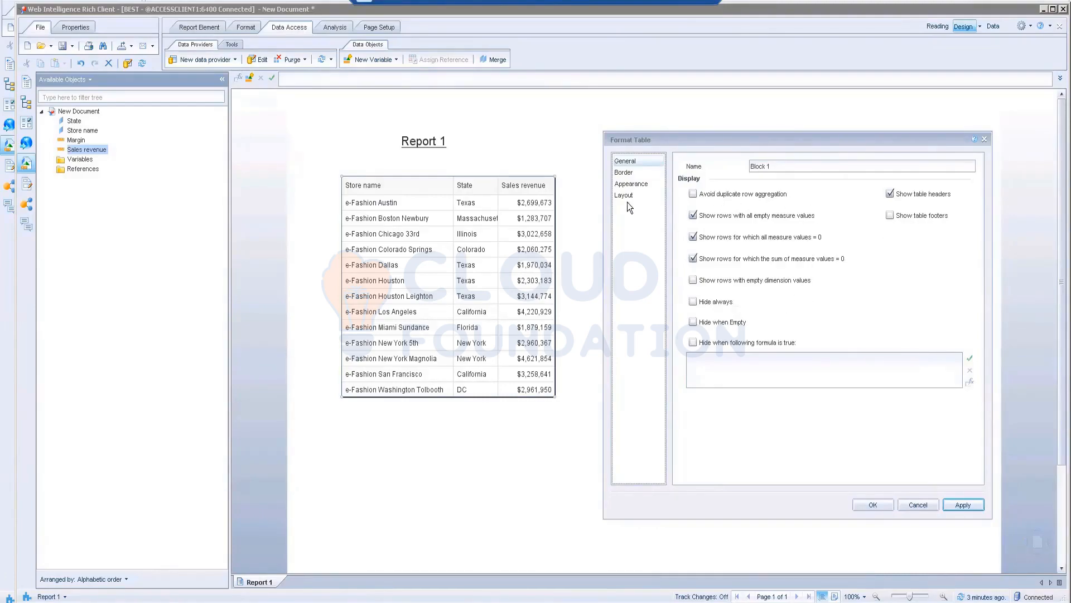
left_click(890, 196)
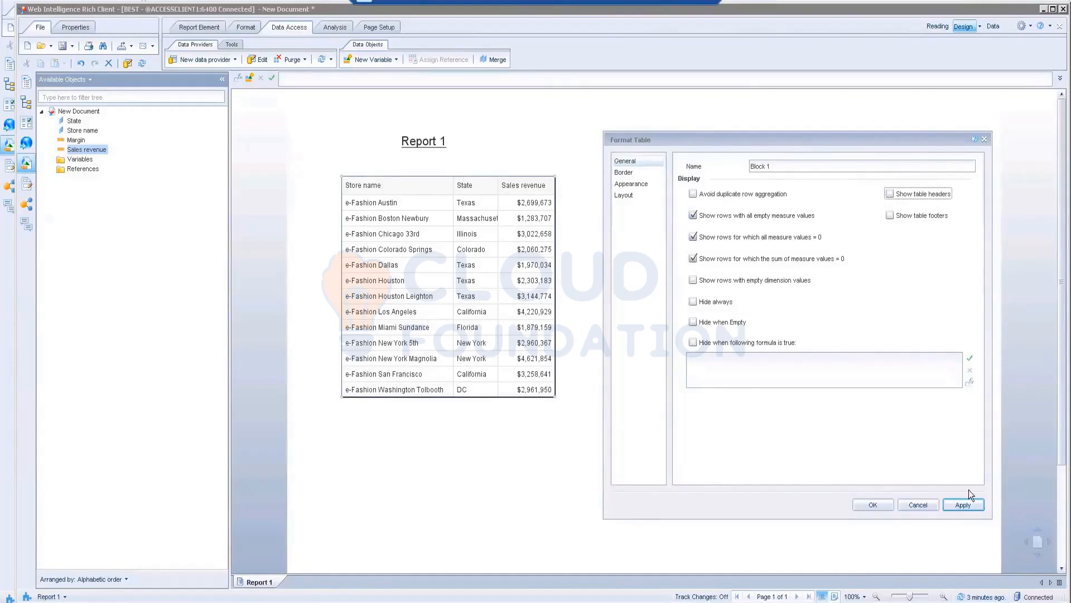
left_click(964, 504)
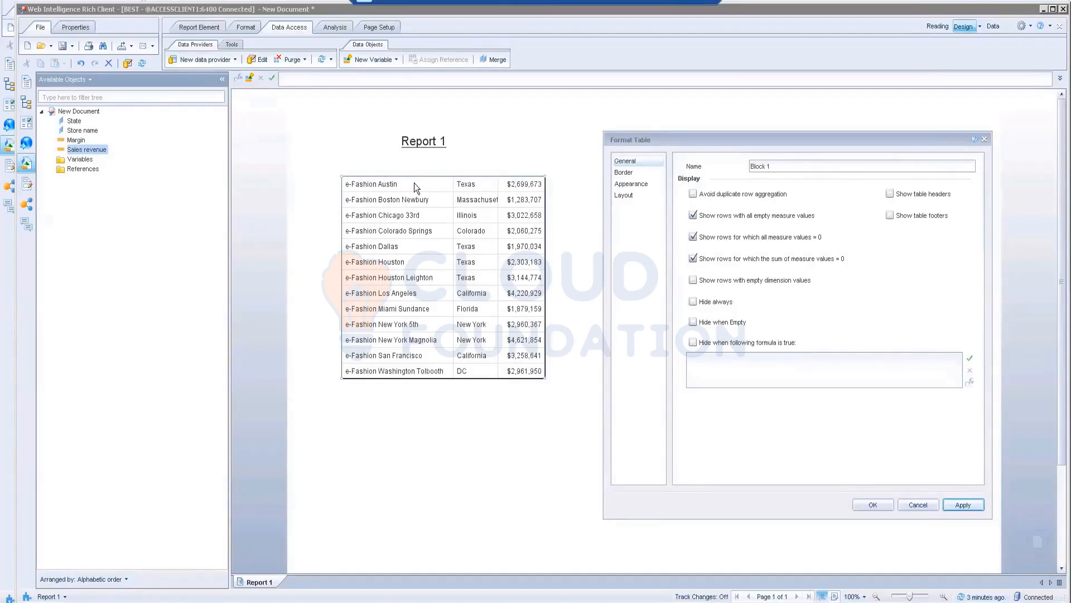
left_click(890, 195)
left_click(959, 506)
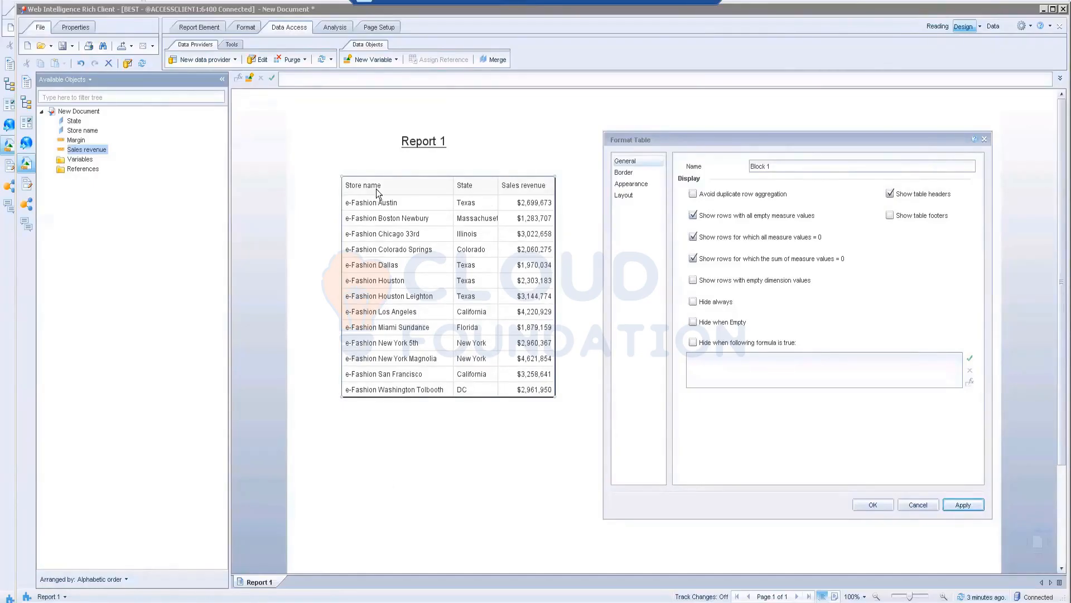
Give the Sales revenue table a light blue background colour with no pattern.
left_click(627, 195)
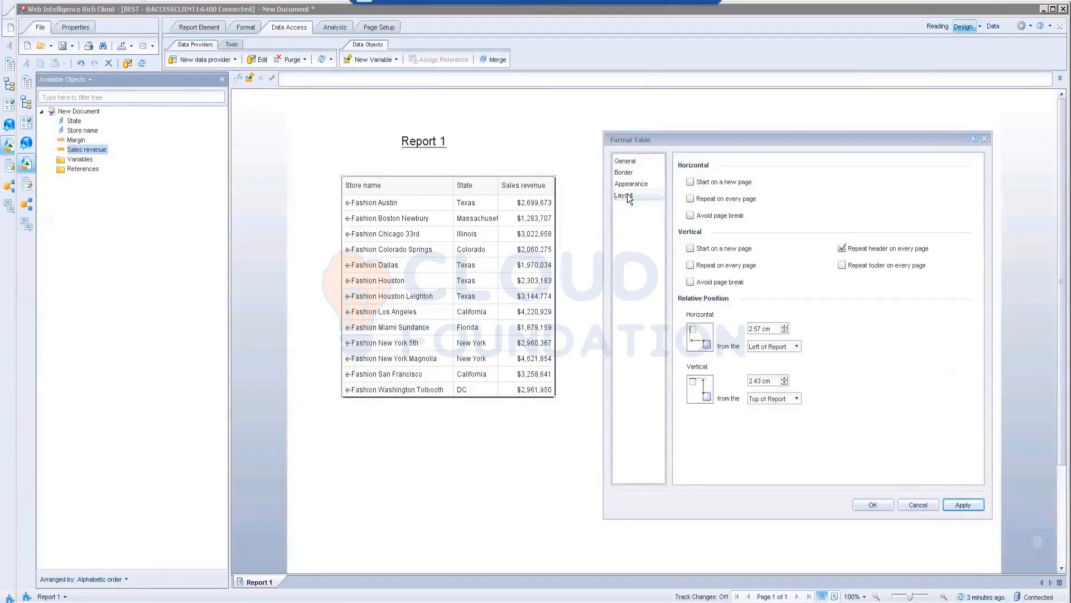
left_click(627, 185)
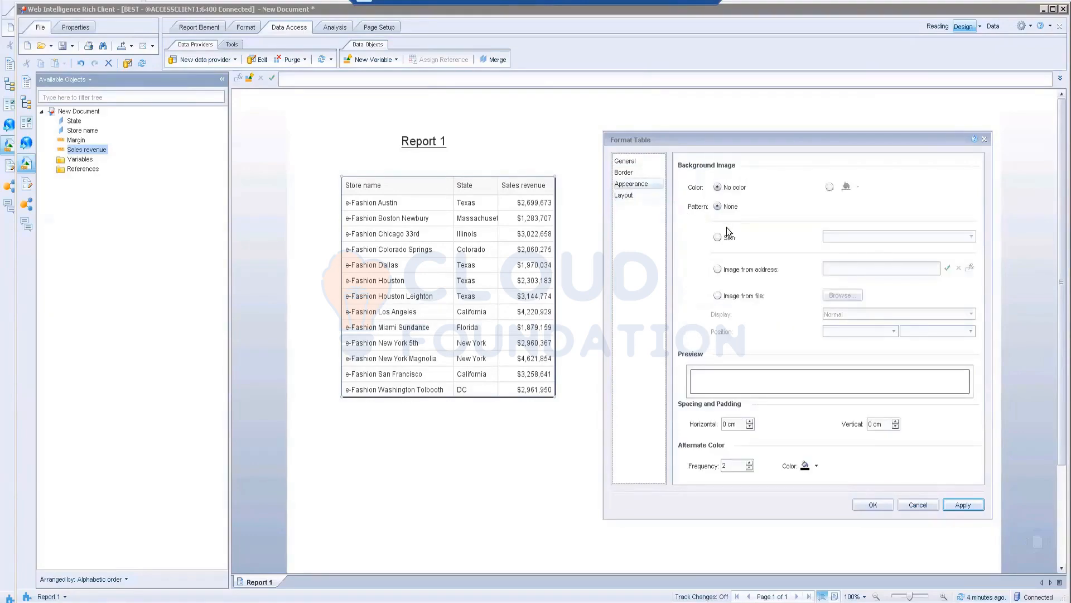
left_click(830, 186)
left_click(857, 188)
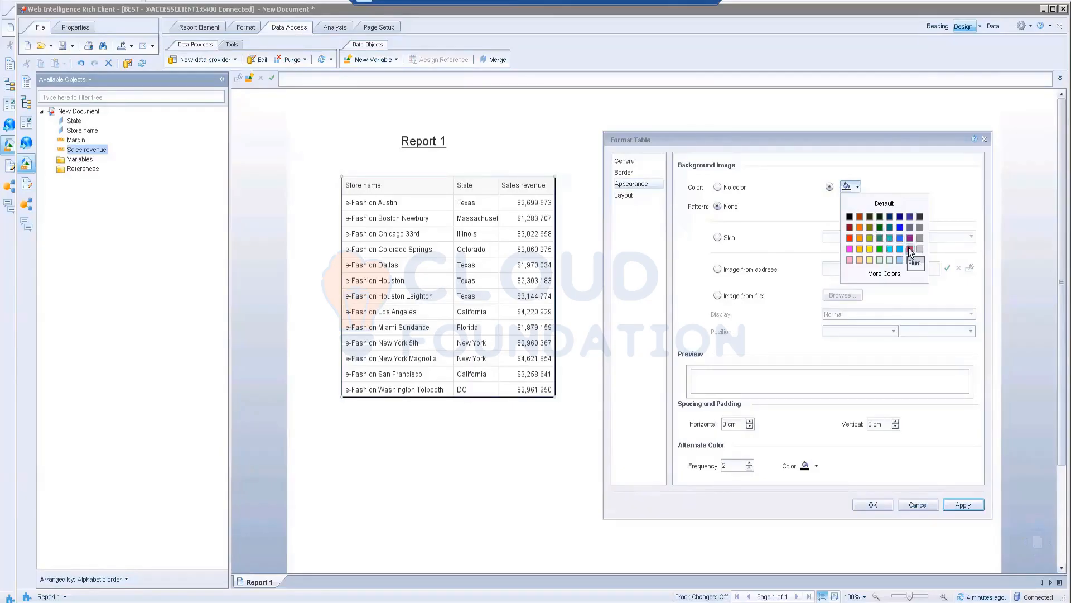
left_click(900, 259)
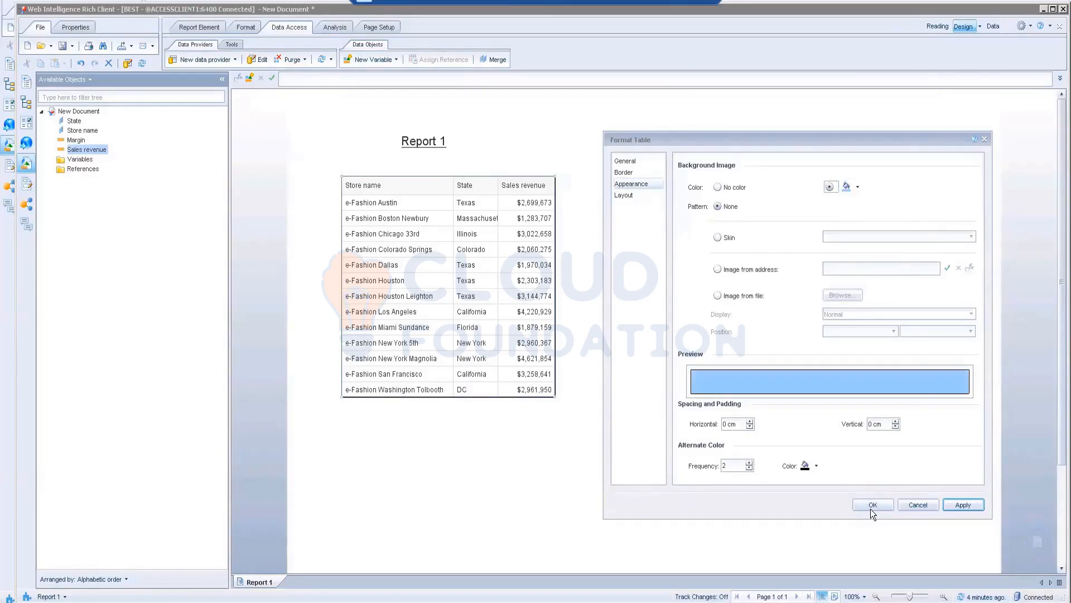
left_click(962, 504)
left_click(872, 504)
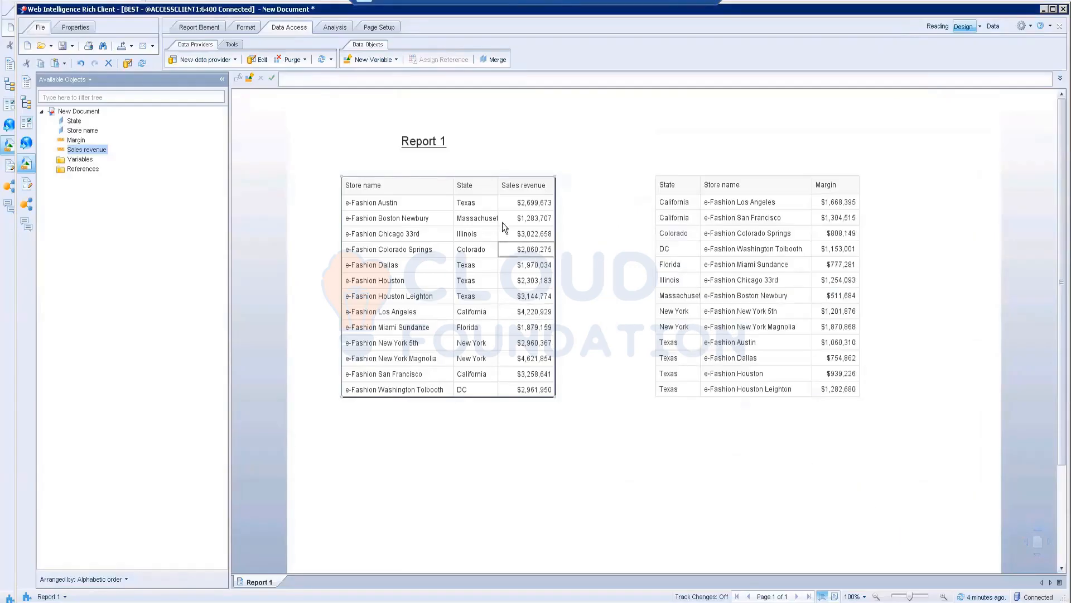
Set the Sales revenue table's alternate row colour to light purple with a frequency of 2.
right_click(502, 177)
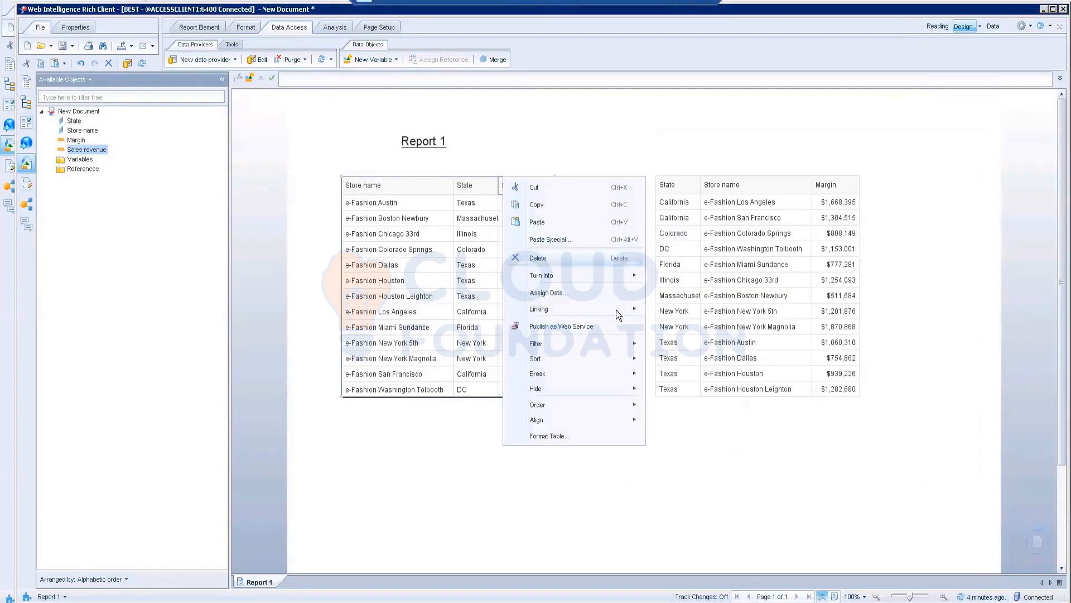
left_click(587, 439)
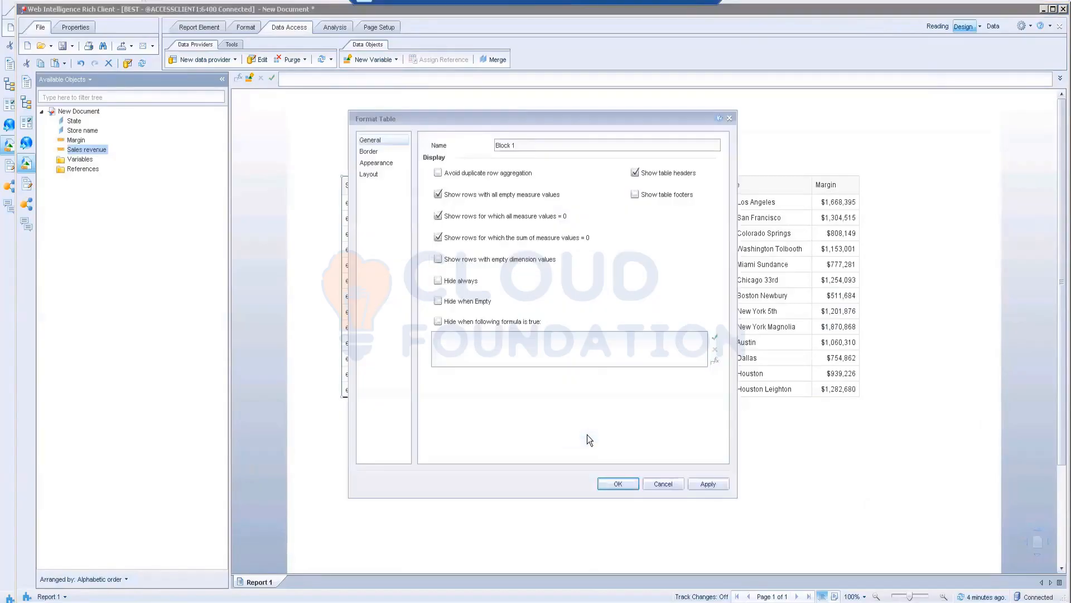
left_click(372, 163)
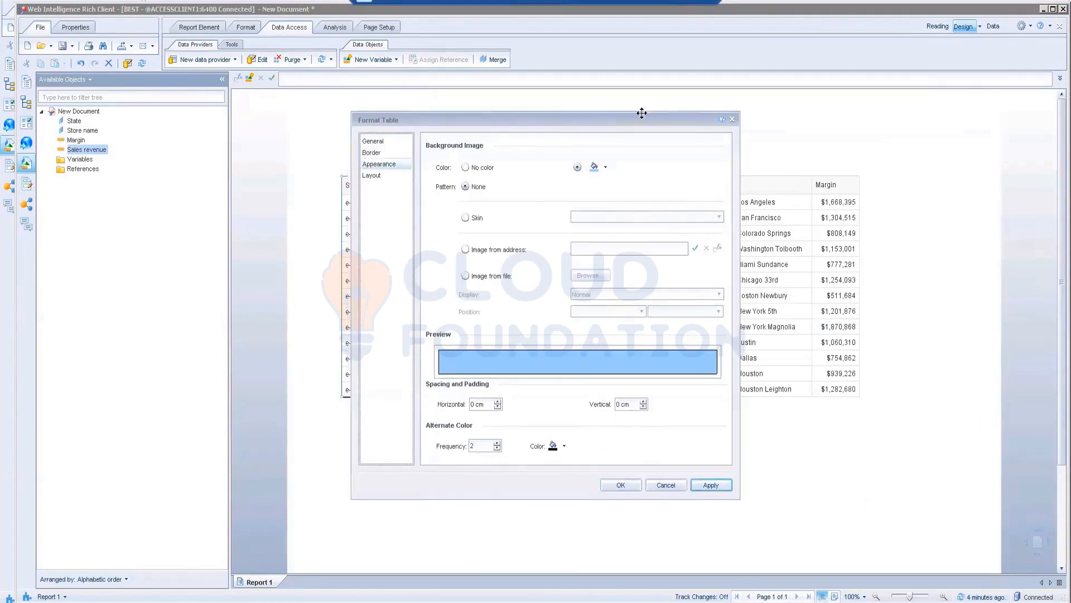
left_click_drag(525, 115, 750, 73)
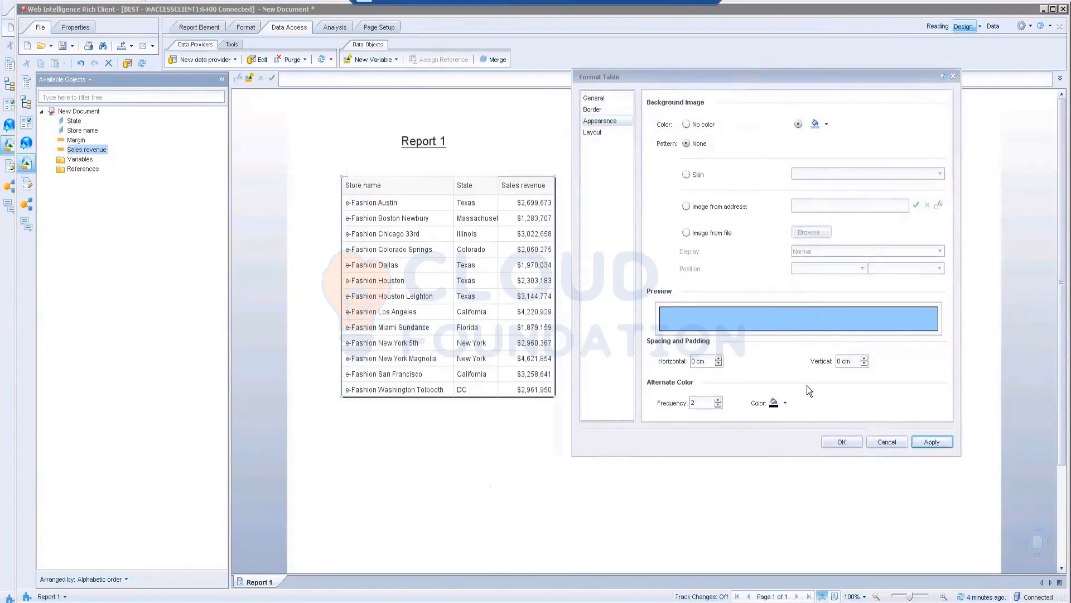
left_click(785, 403)
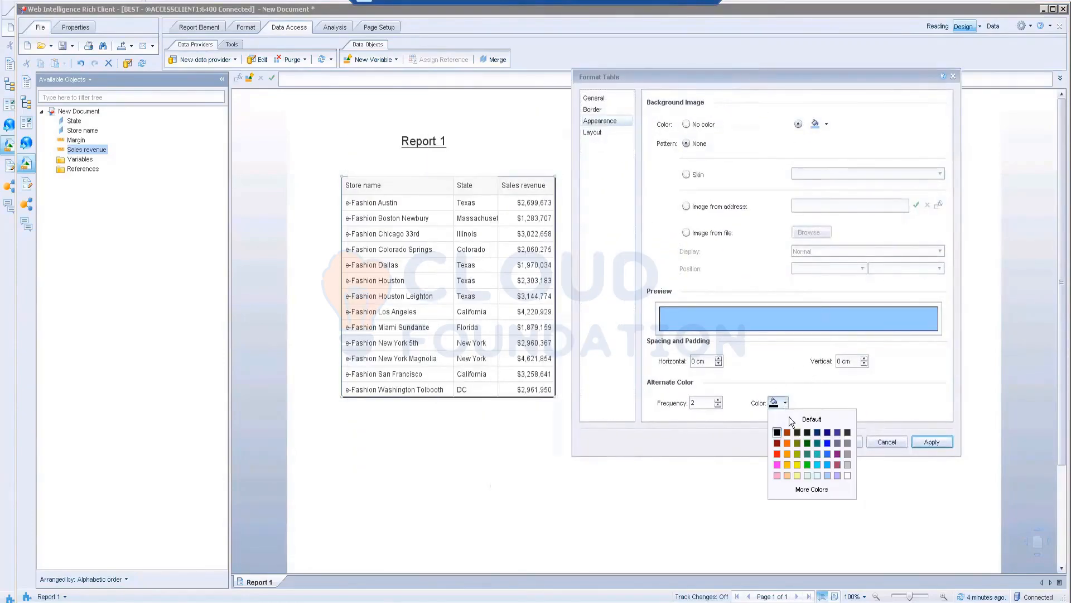
left_click(840, 476)
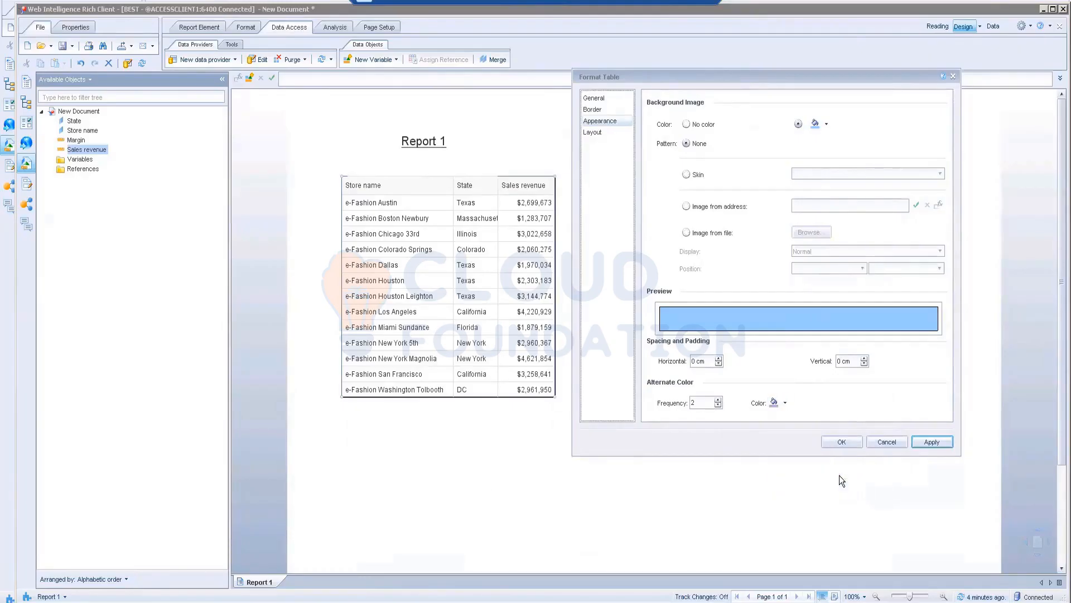
left_click(849, 446)
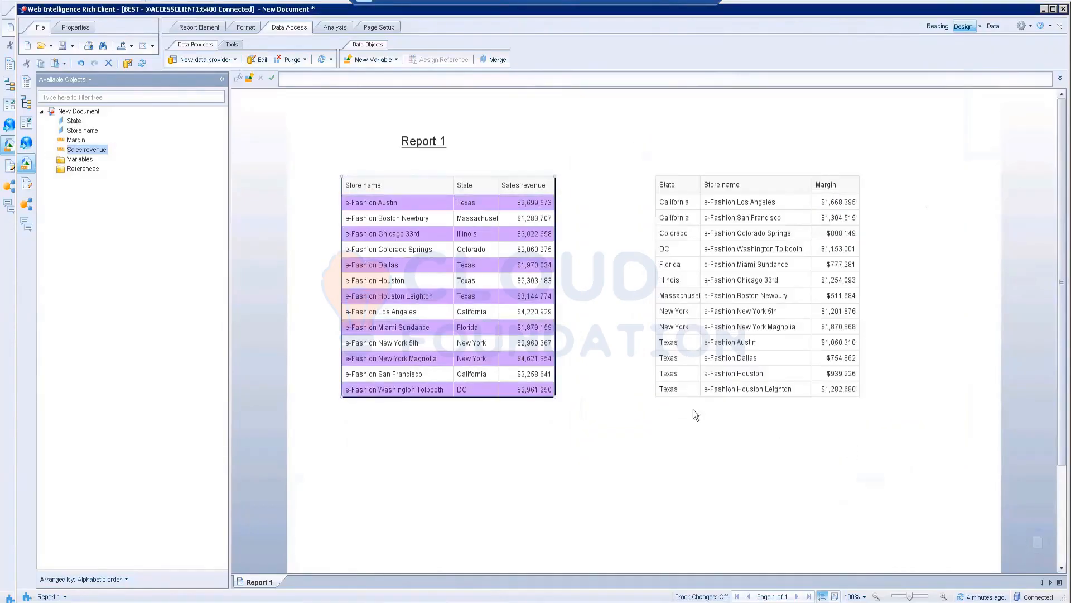
Set the alternate colour frequency of the Sales revenue table to 0.
right_click(482, 175)
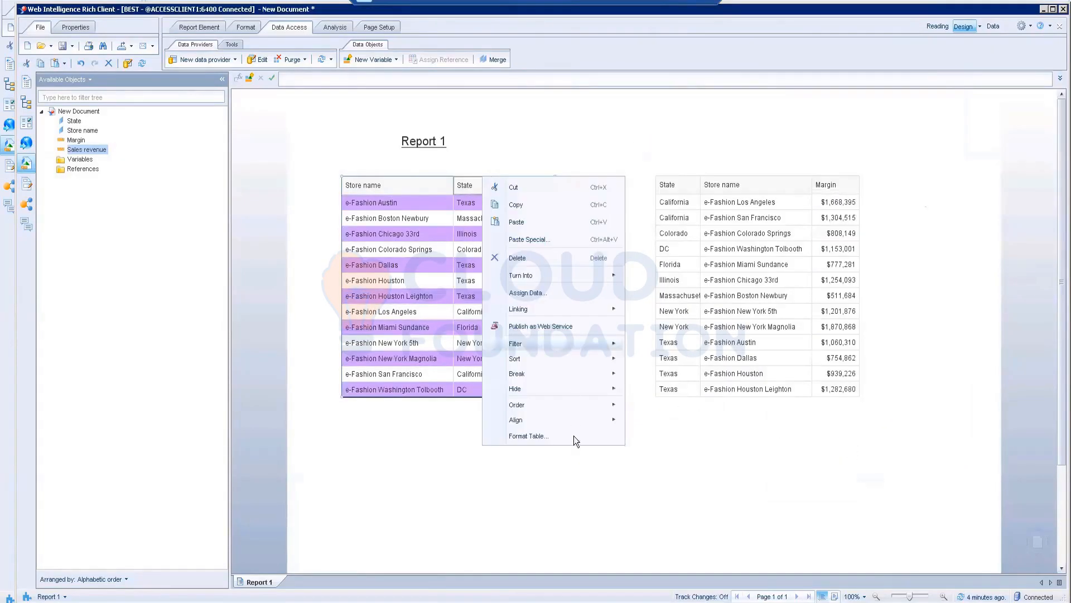
left_click(529, 437)
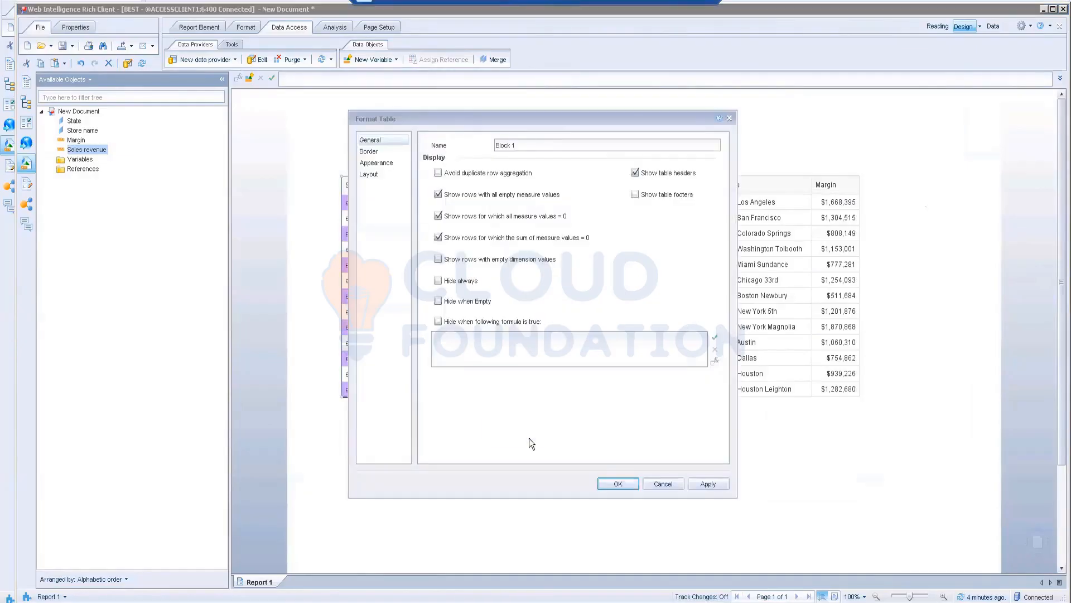
left_click(379, 173)
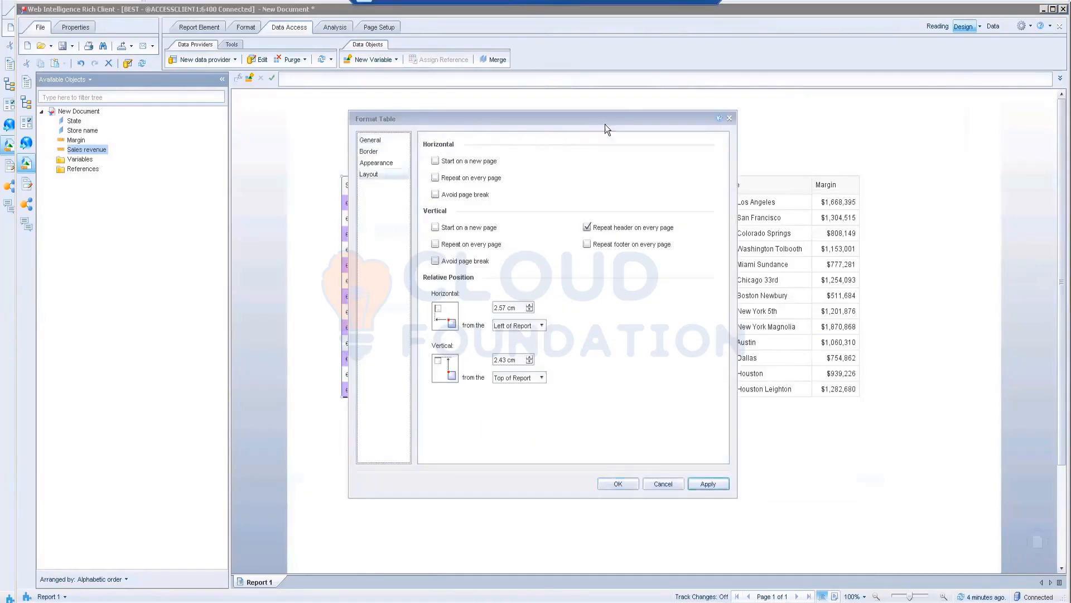
left_click(380, 163)
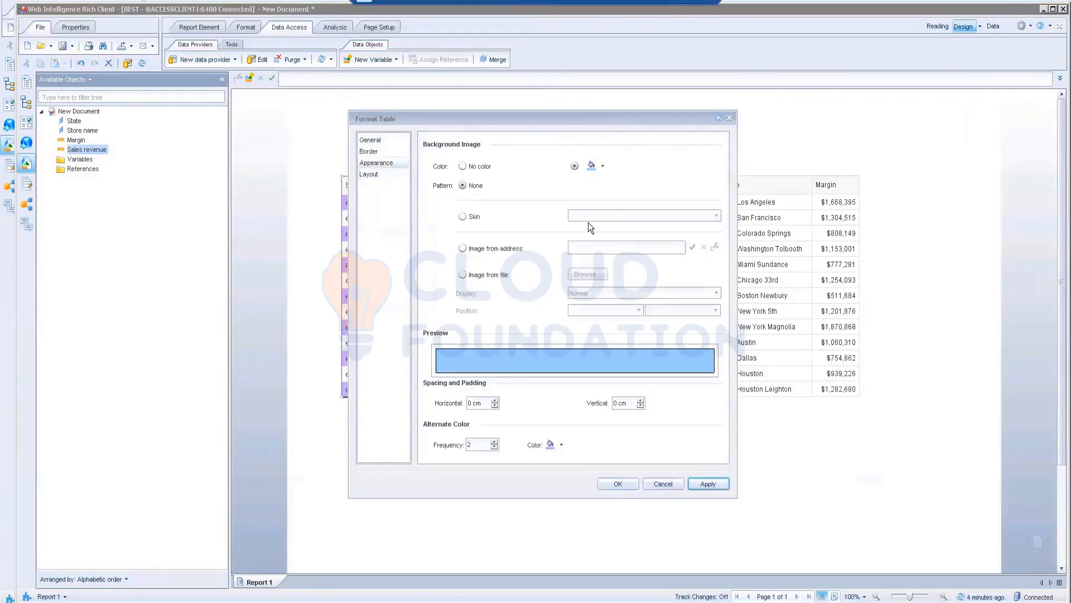
left_click(364, 154)
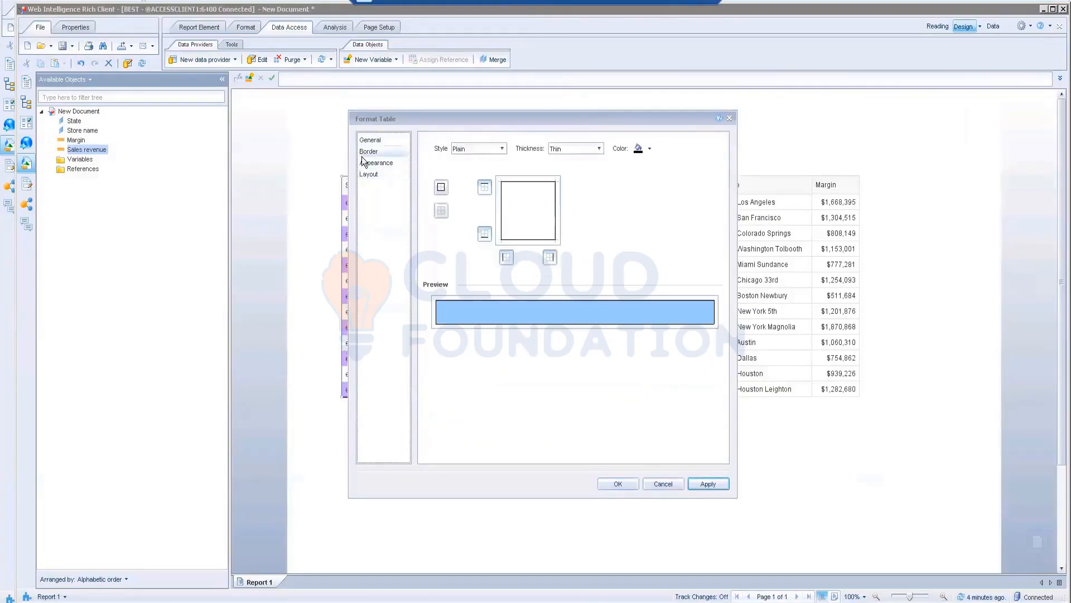
left_click(367, 163)
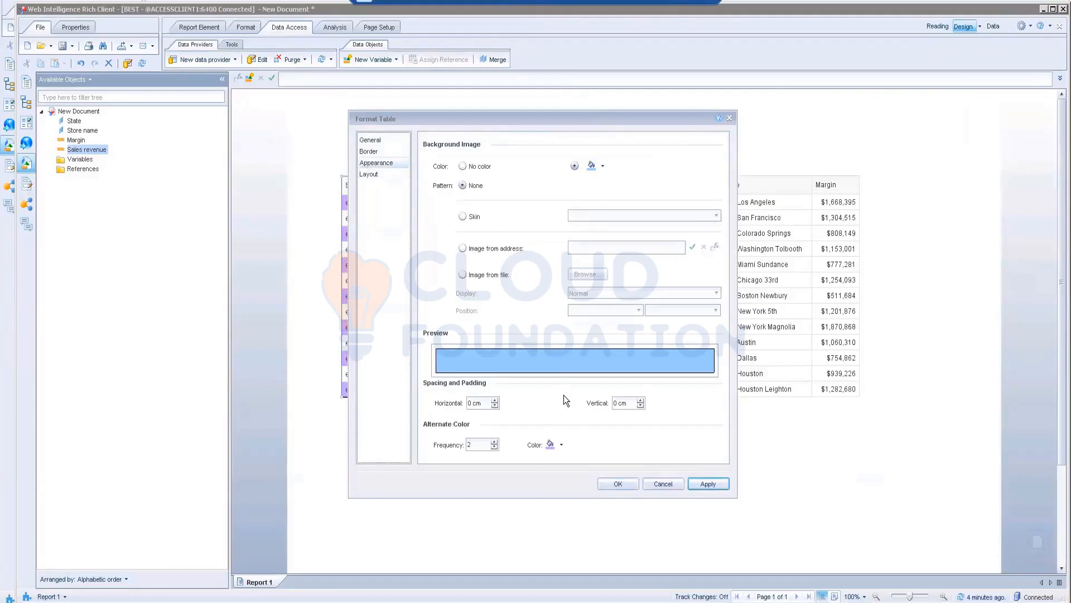
left_click(494, 447)
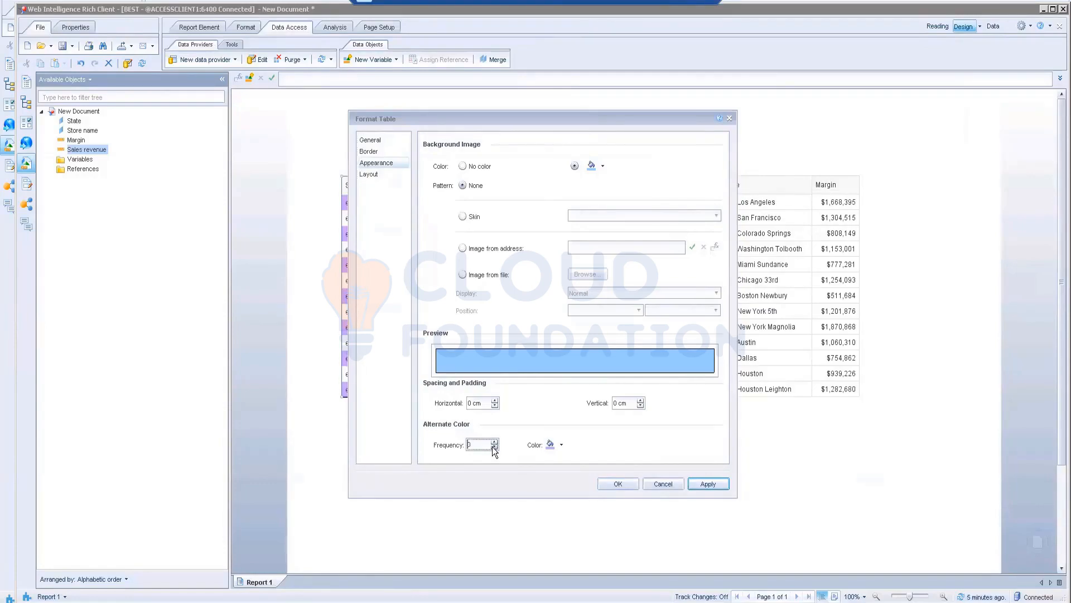
left_click(618, 484)
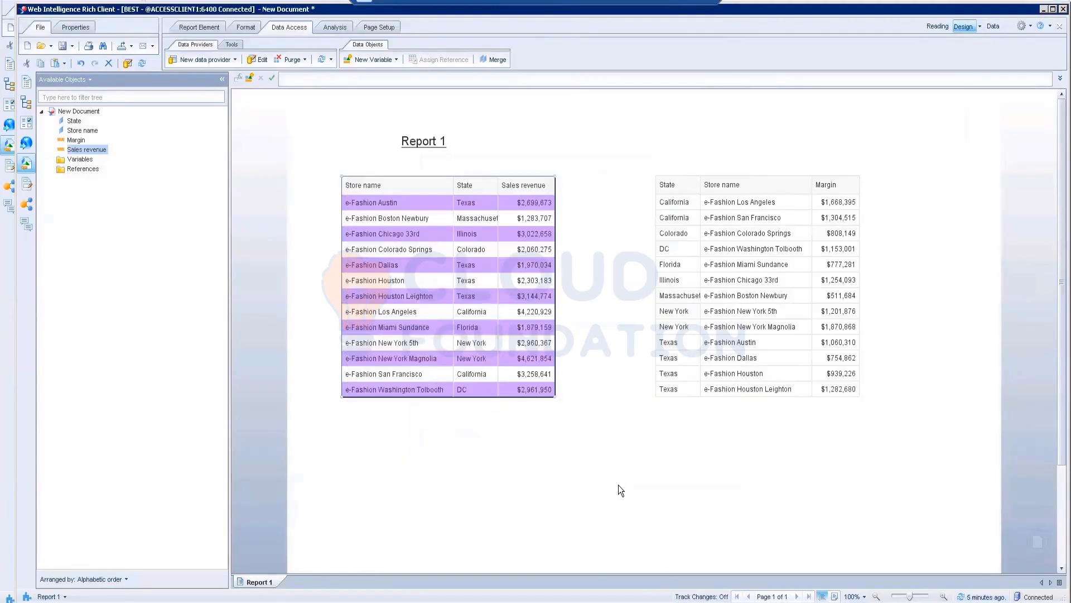
Set the alternate colour frequency of the Sales revenue table to 1.
left_click(508, 185)
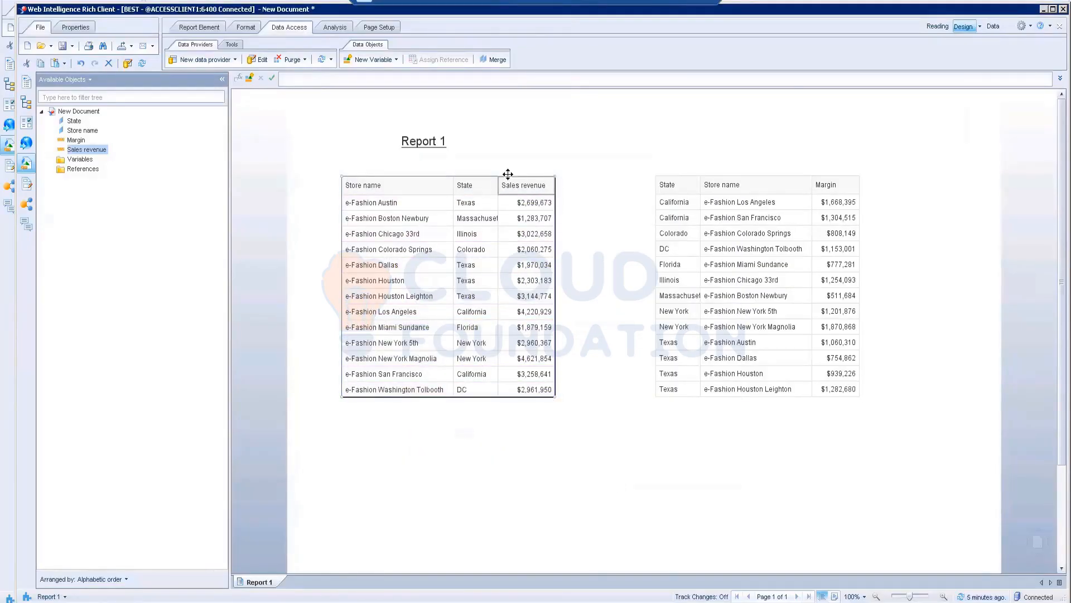
right_click(508, 174)
left_click(543, 433)
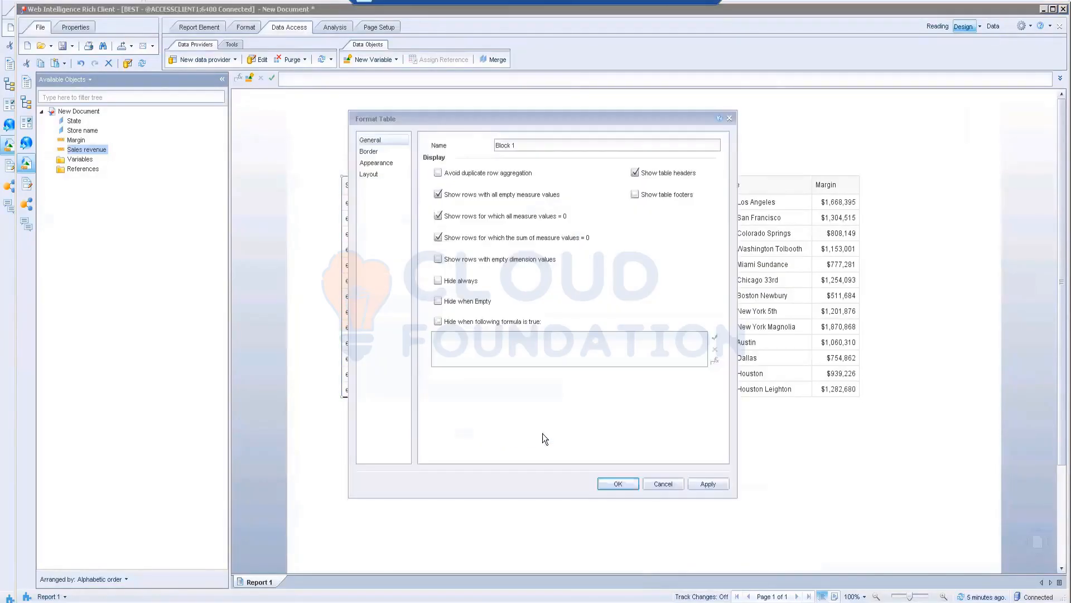
left_click(370, 174)
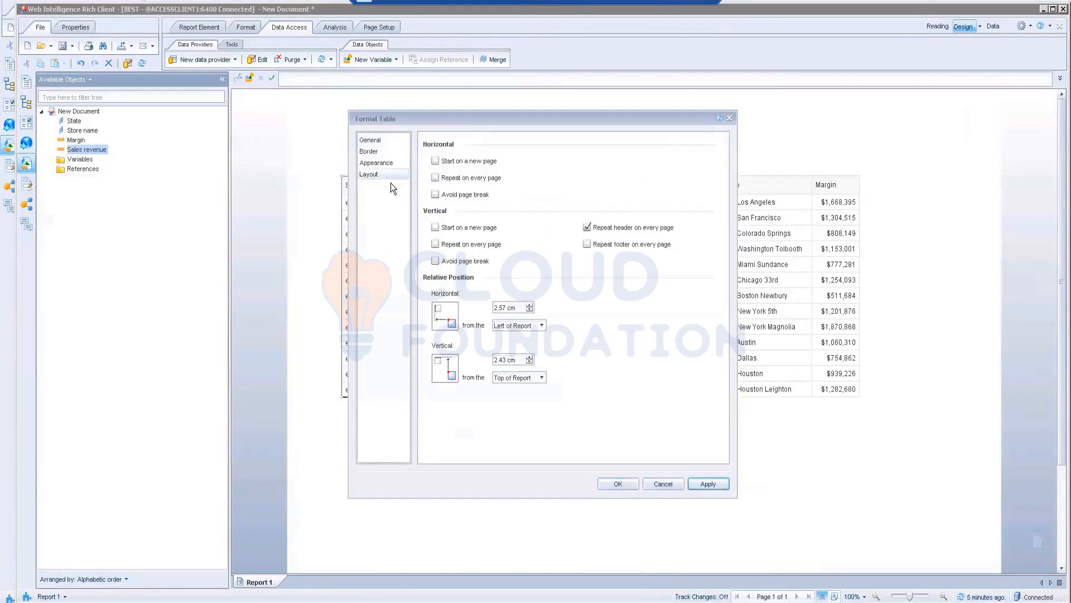
left_click(381, 165)
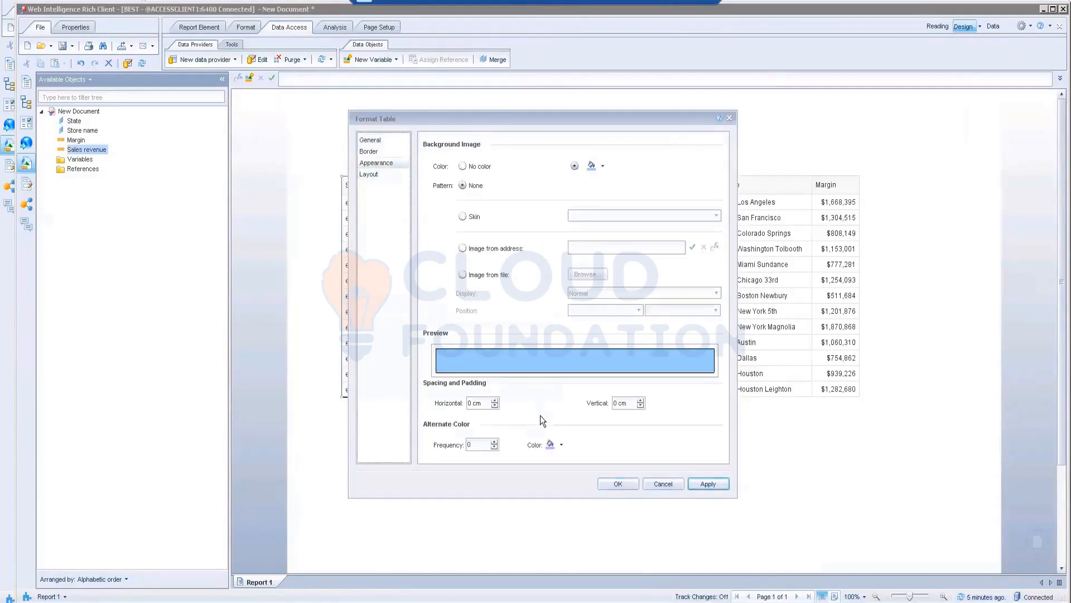
left_click(479, 444)
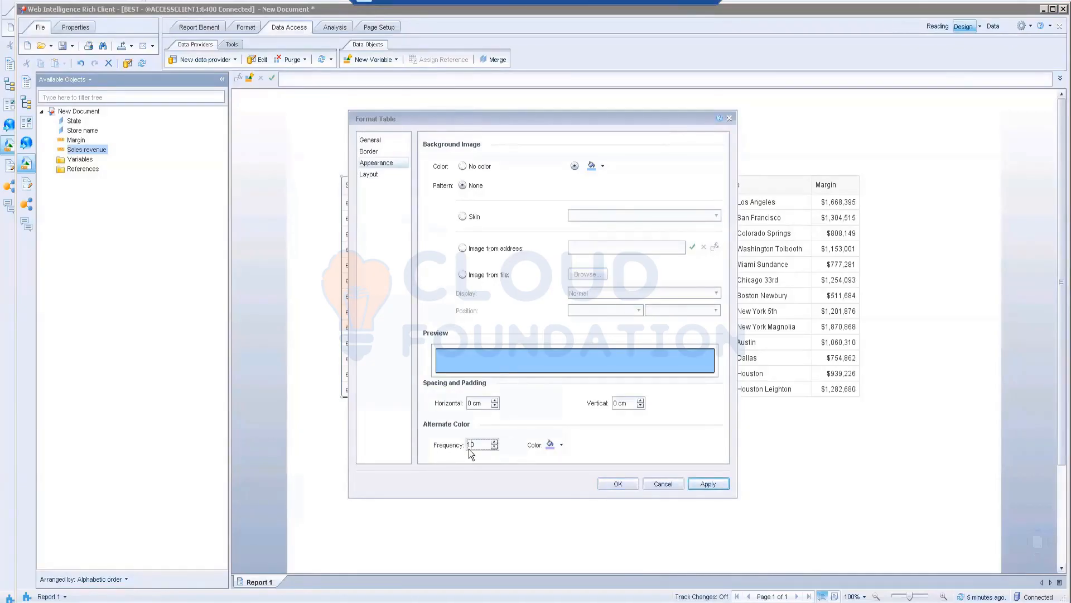
left_click(607, 485)
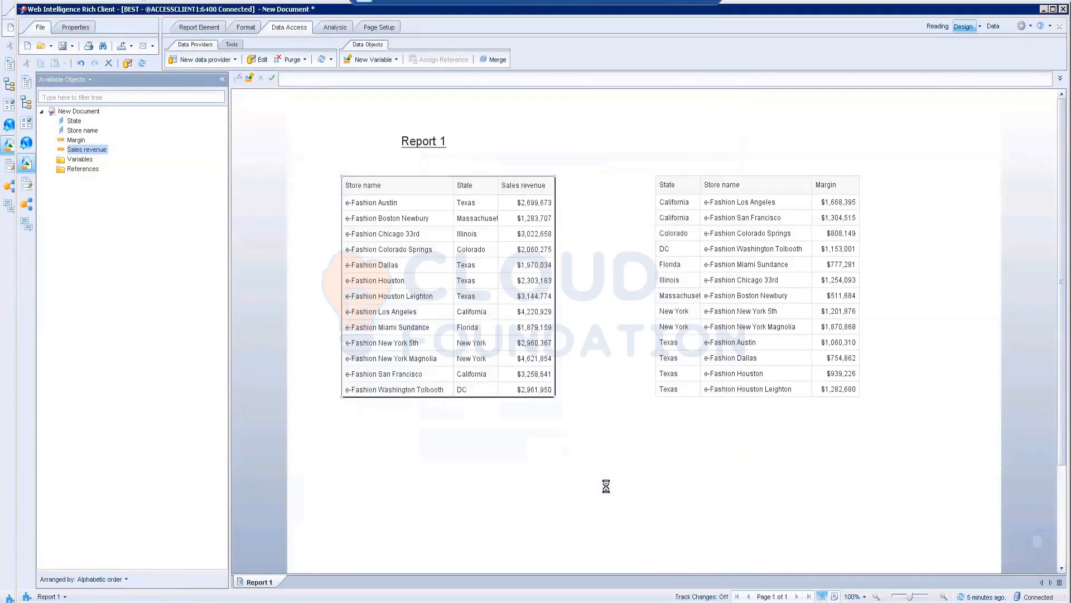
Change the Sales revenue table's alternate colour frequency to 3 so every third row is coloured.
right_click(458, 171)
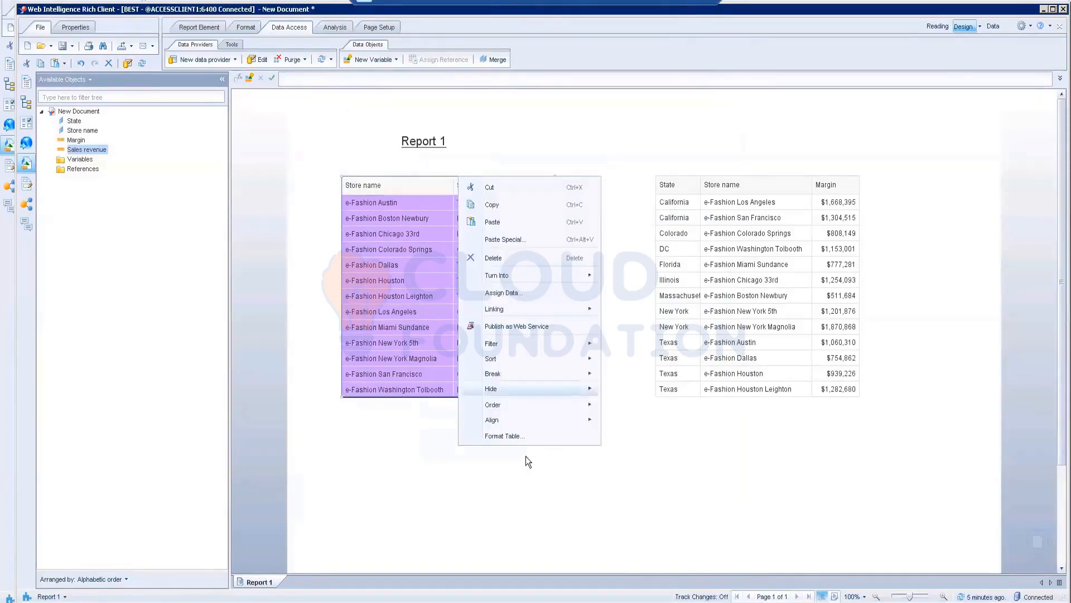
left_click(501, 436)
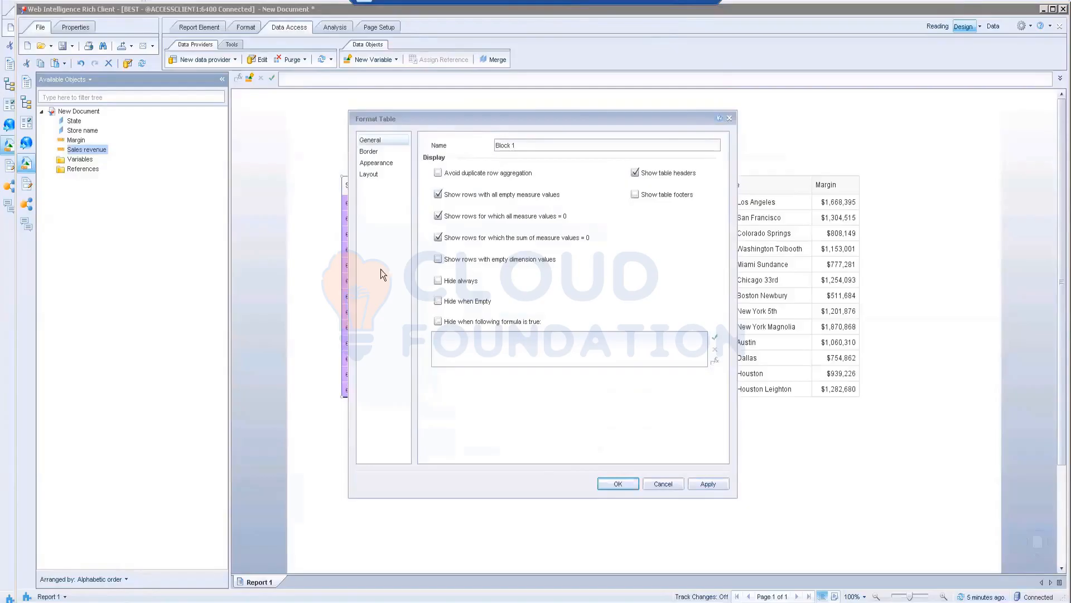
left_click(375, 164)
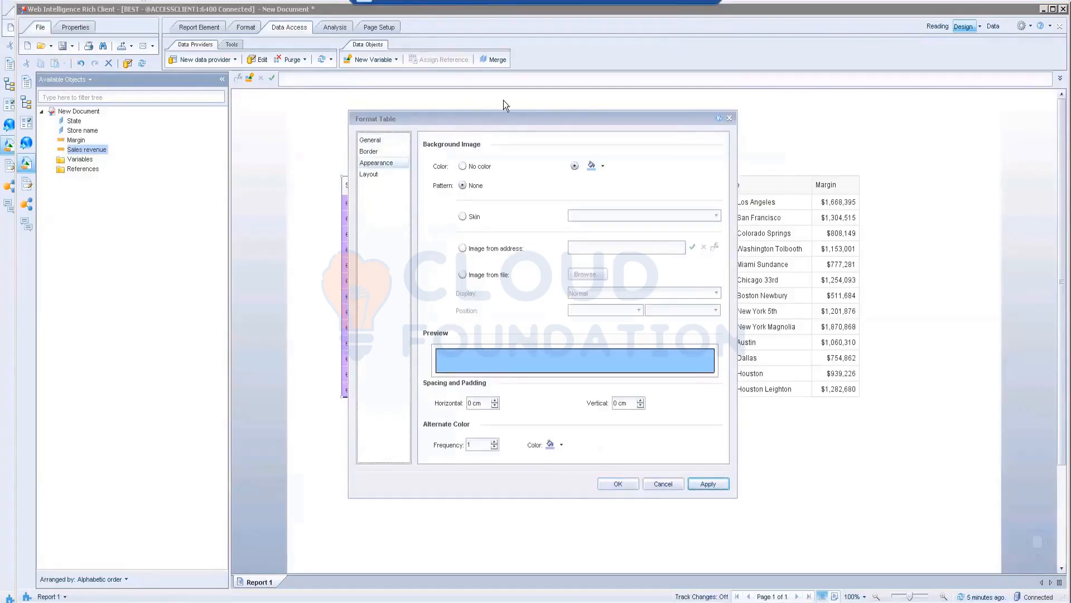
left_click_drag(503, 118, 689, 66)
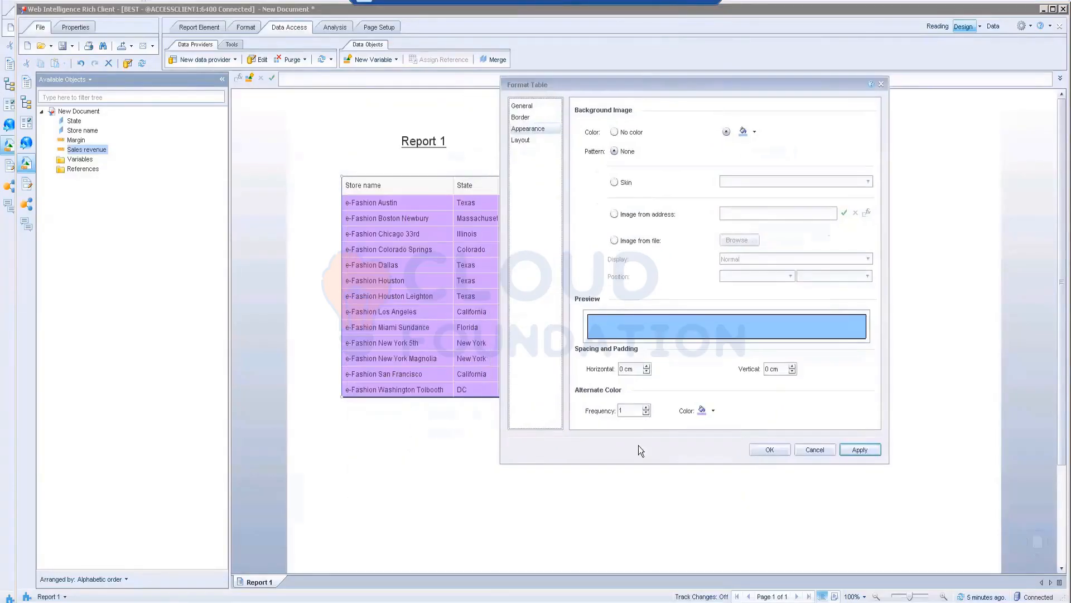
left_click(626, 413)
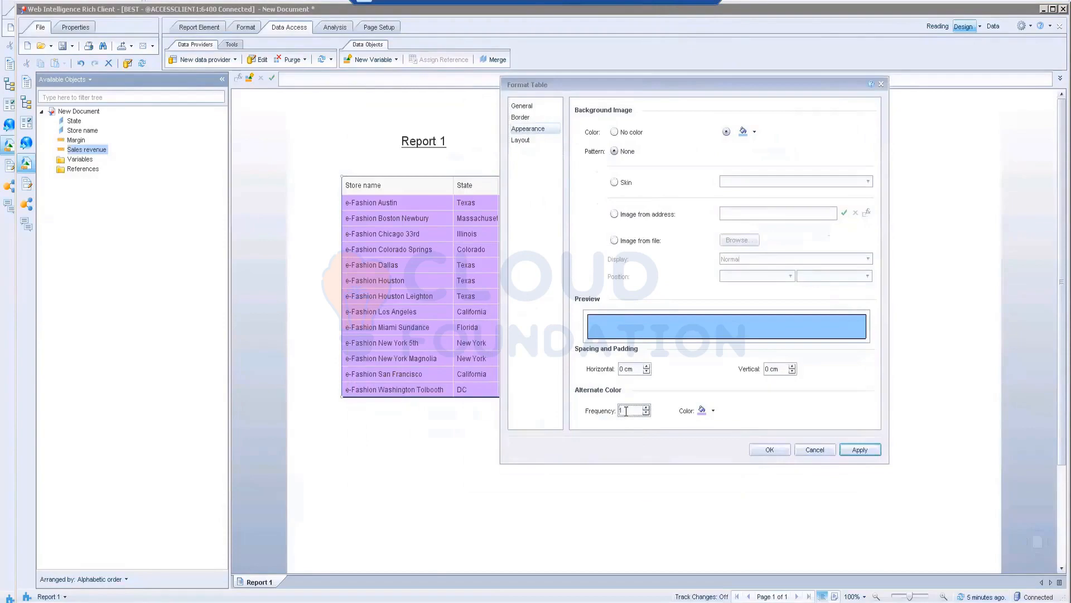
key("BackSpace")
type("3")
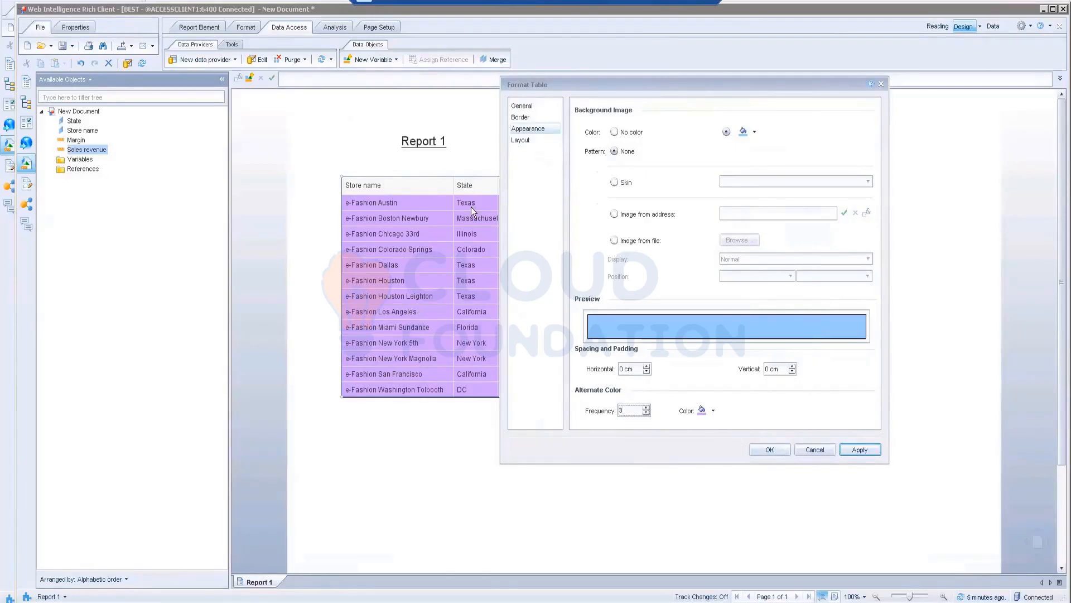
left_click(769, 449)
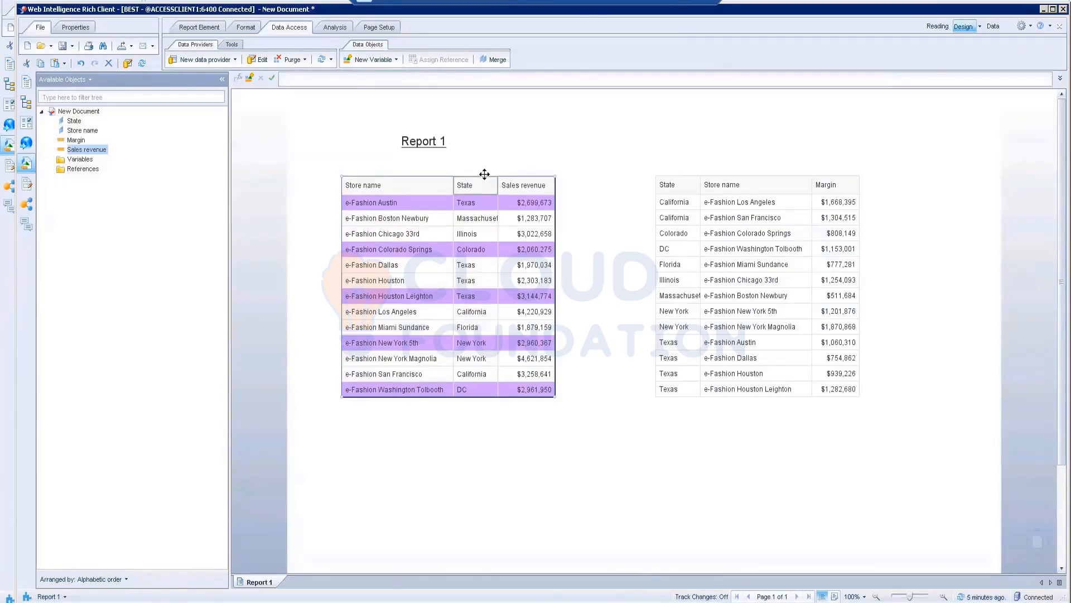
Review the Sales revenue table's appearance settings and close them without applying changes.
right_click(484, 174)
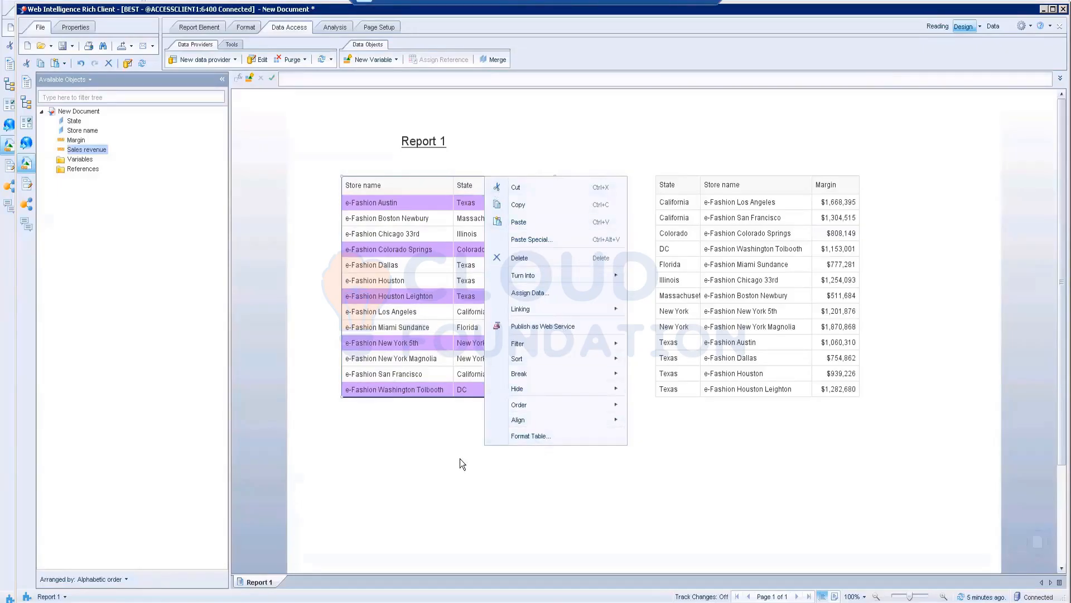
key("Escape")
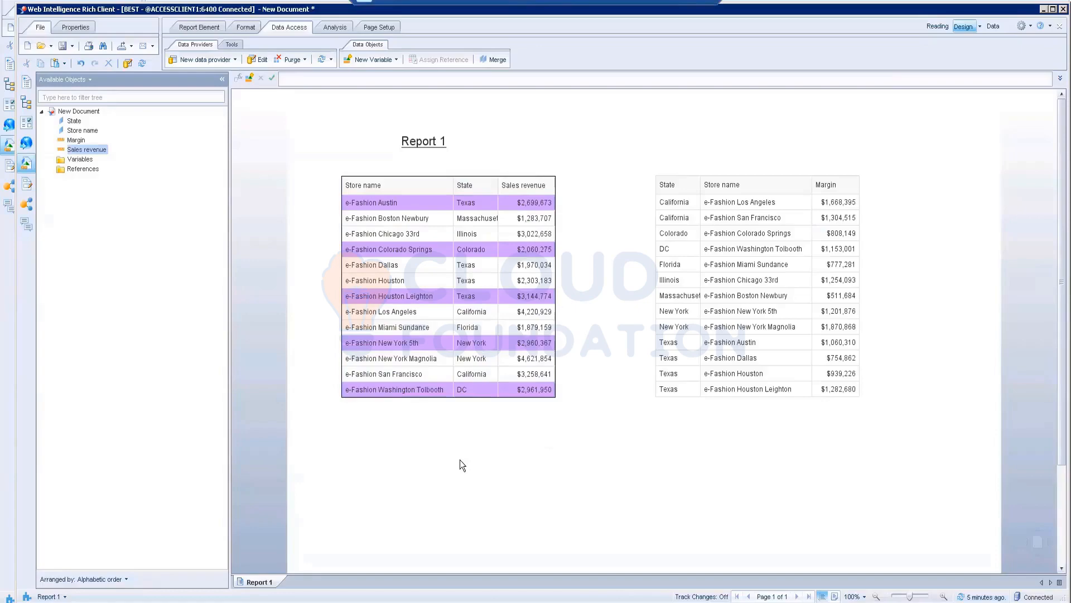
left_click(537, 143)
right_click(460, 176)
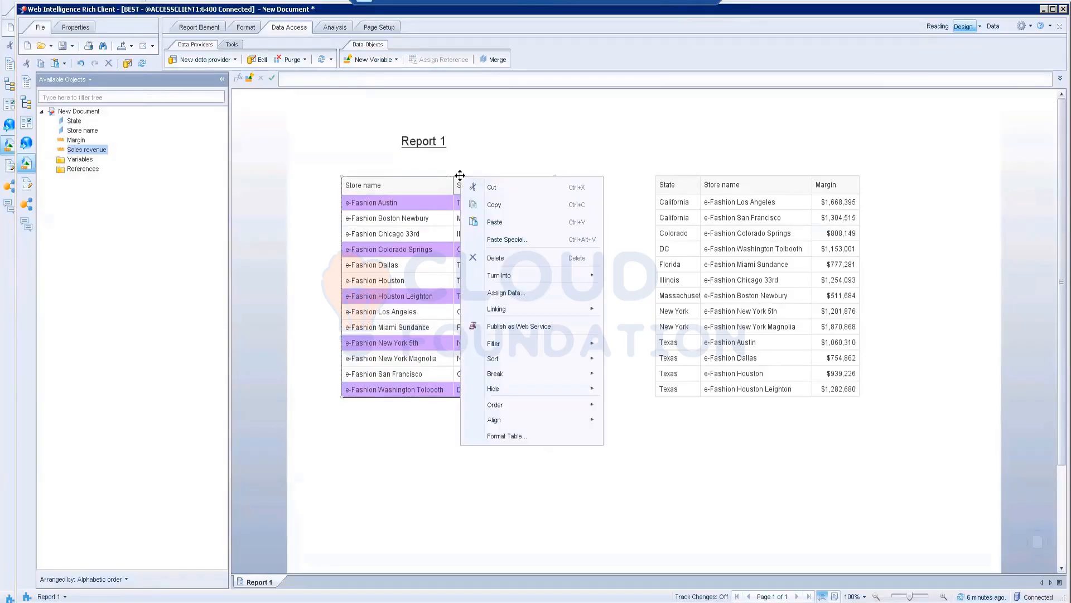
left_click(507, 436)
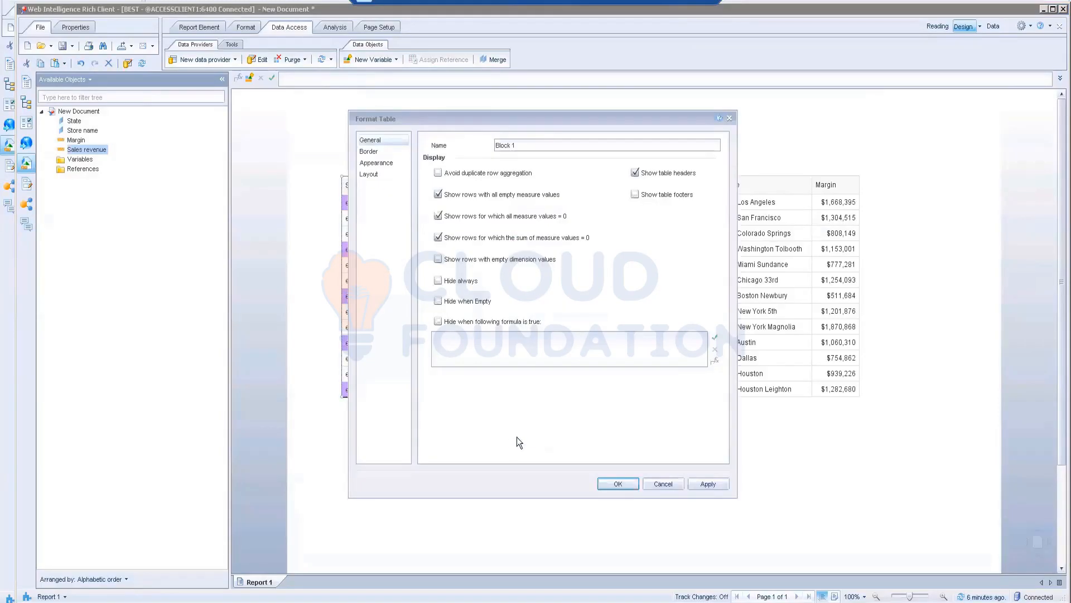
left_click(373, 175)
left_click(375, 162)
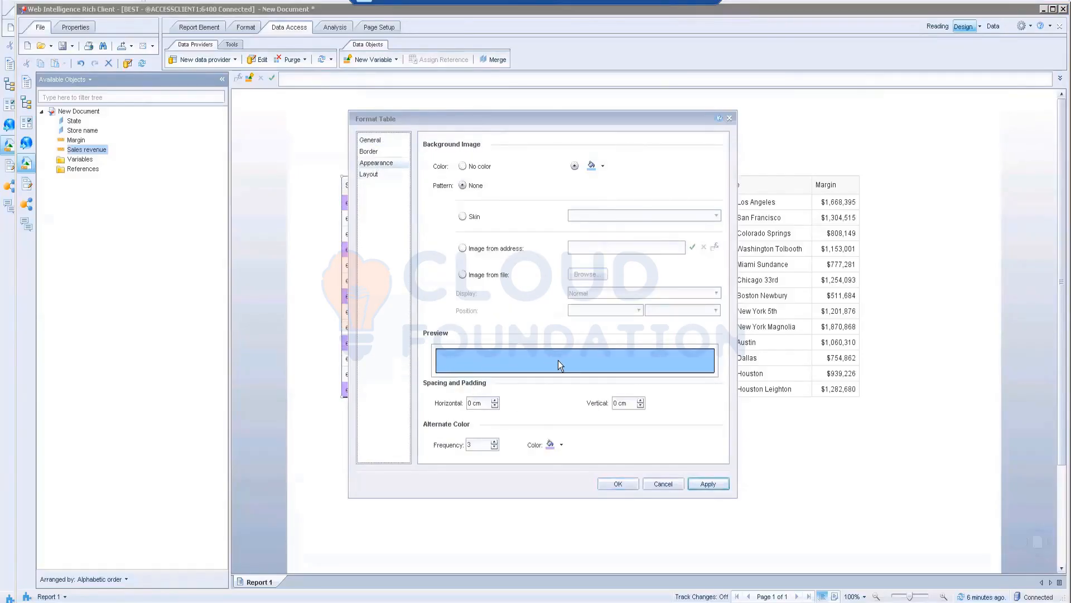
left_click(664, 483)
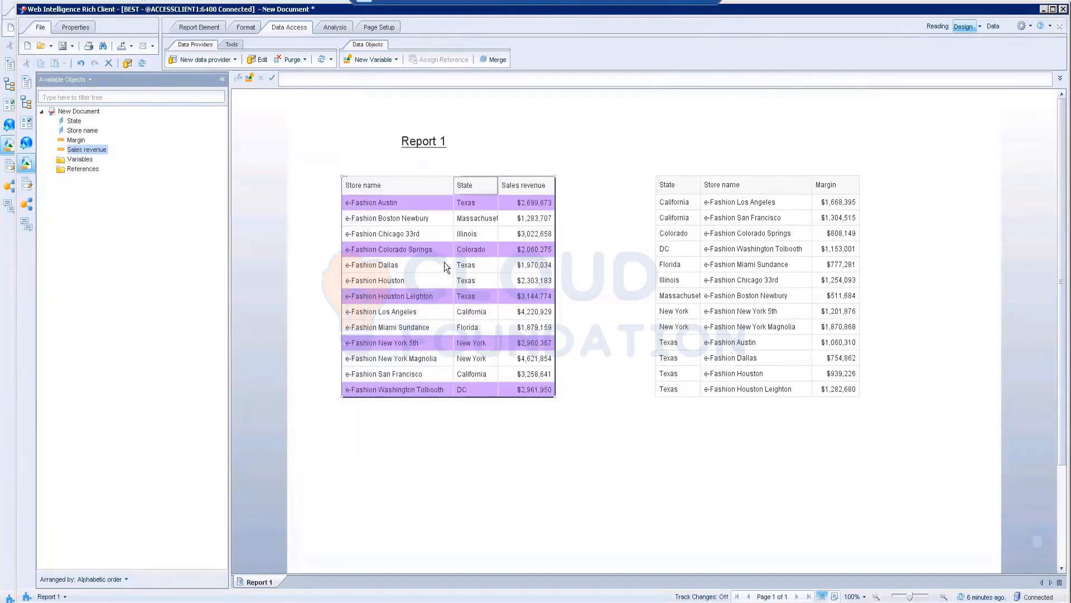
left_click(382, 188)
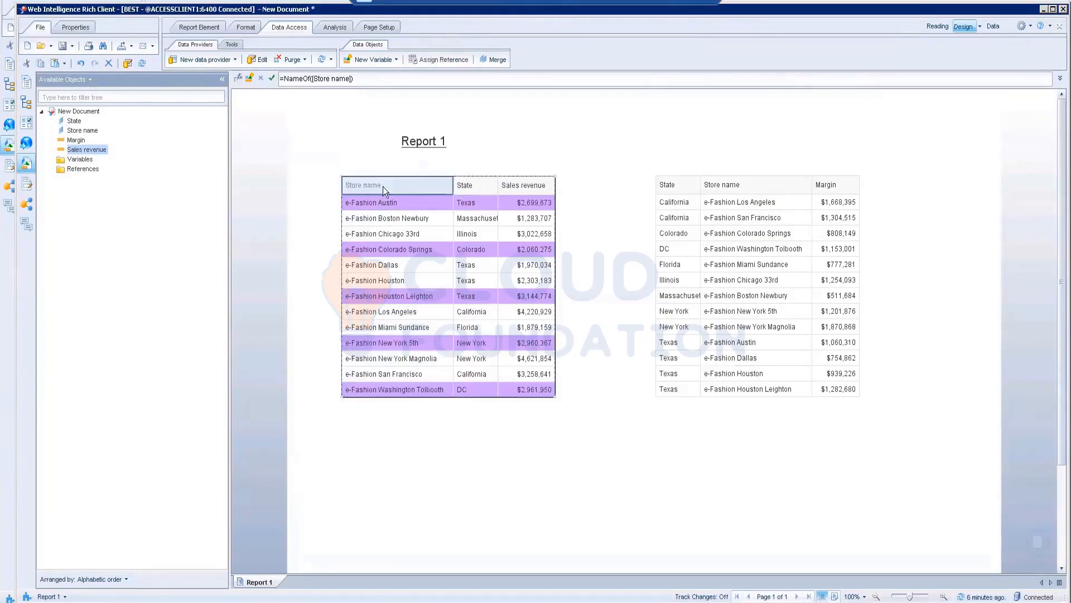
right_click(416, 183)
left_click(372, 471)
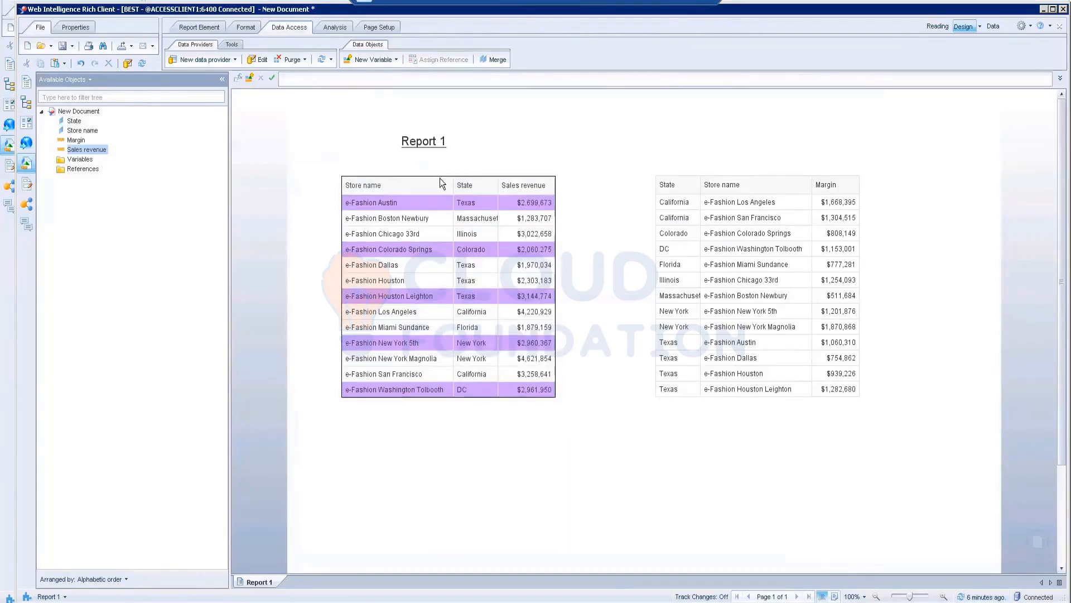
Set the Sales revenue table's alternate row colour to white and apply the table format.
right_click(450, 175)
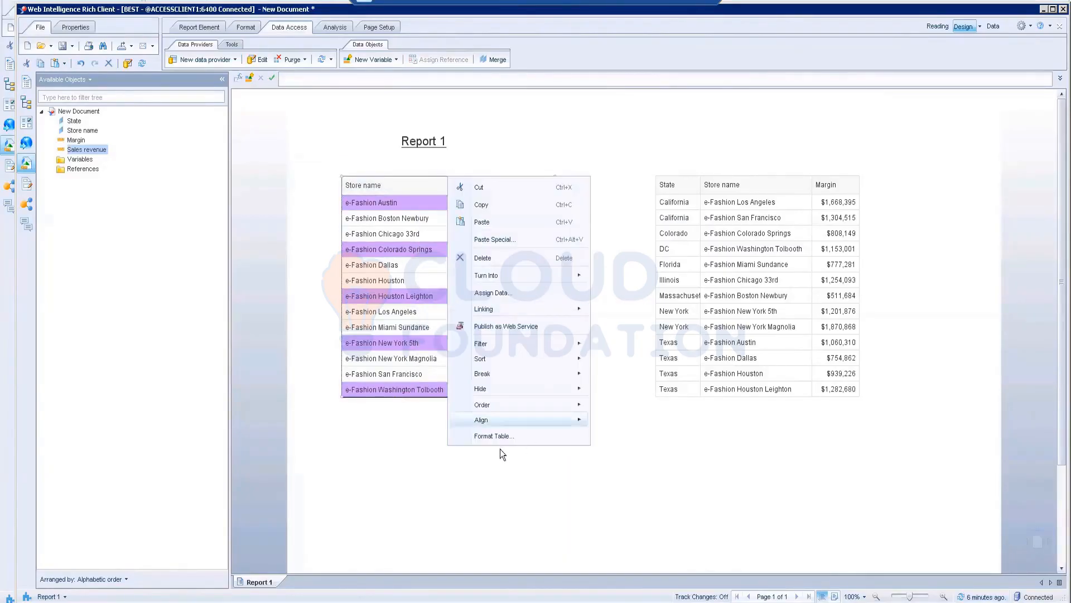
left_click(491, 434)
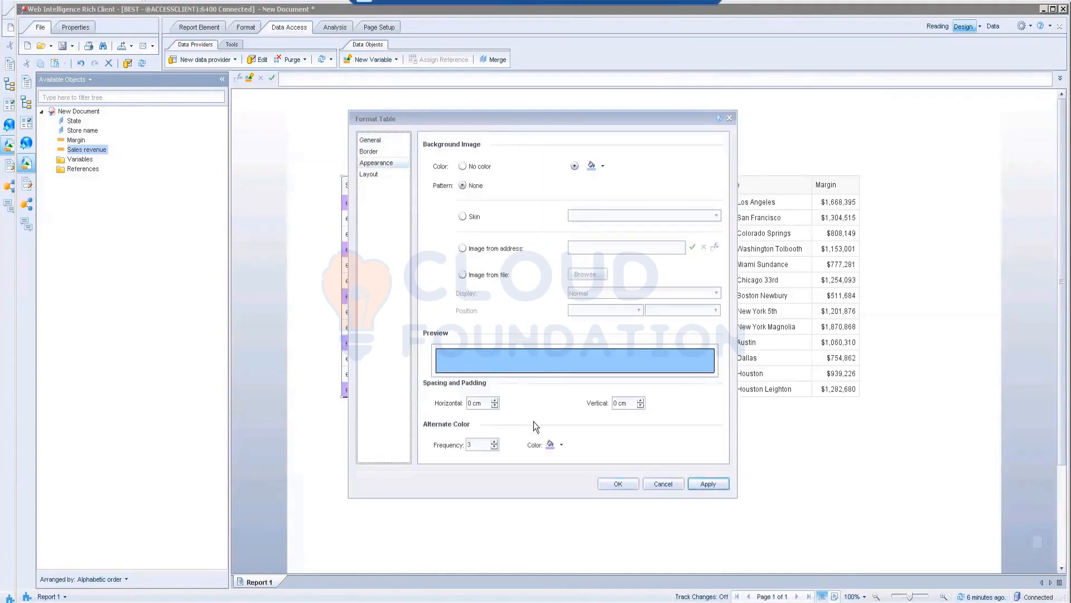
left_click(560, 443)
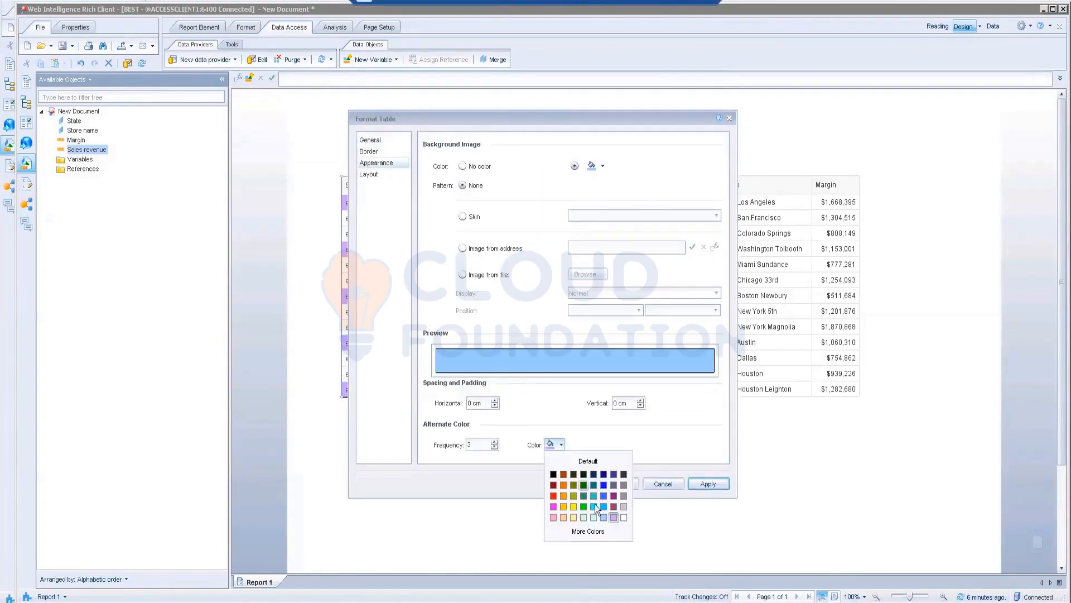
left_click(620, 517)
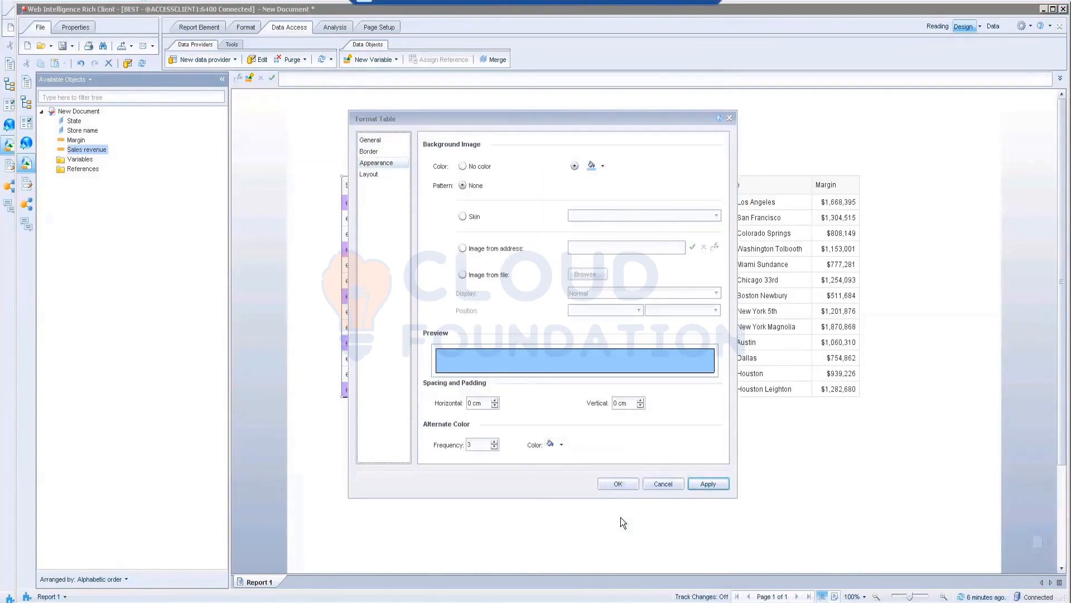
left_click(627, 483)
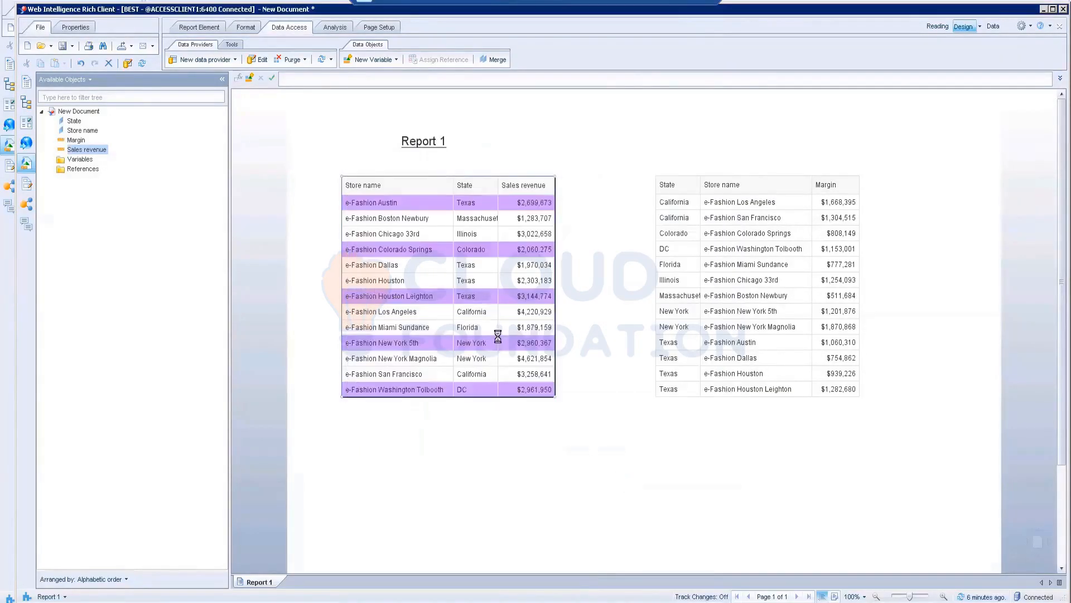
left_click(379, 189)
left_click_drag(378, 188, 515, 189)
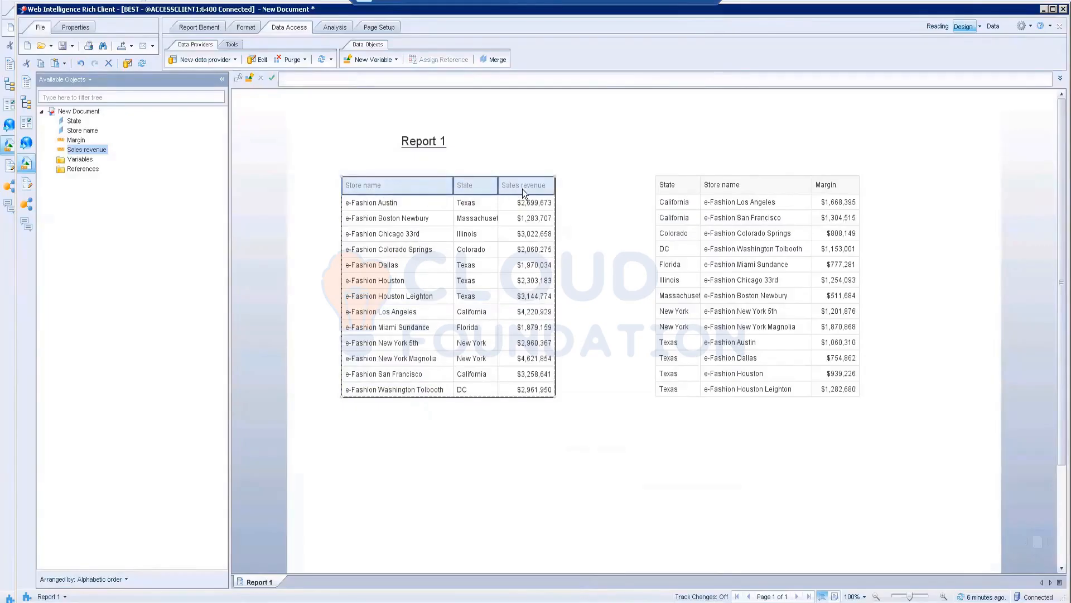
right_click(524, 188)
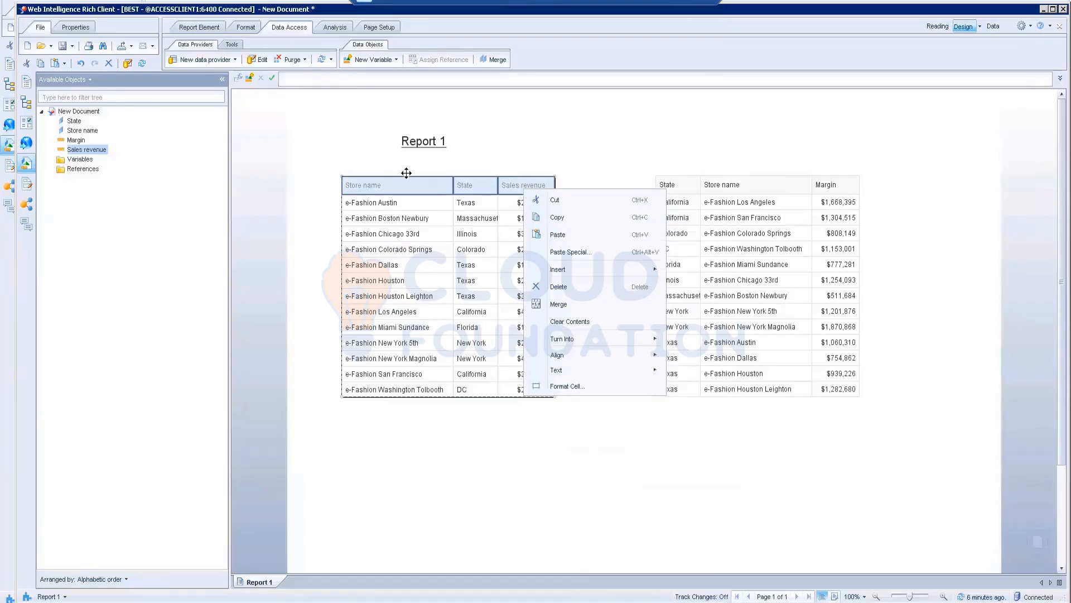
left_click(509, 155)
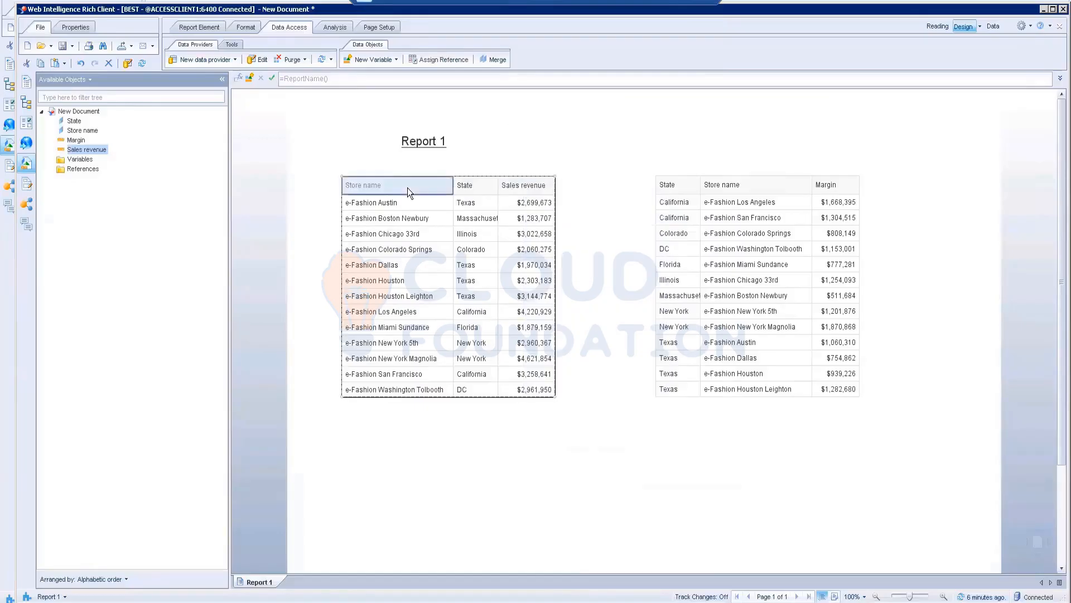
Choose a bright blue background colour for the Store name, State and Sales revenue header cells in the cell formatting.
left_click(407, 187)
left_click(475, 188, "ctrl")
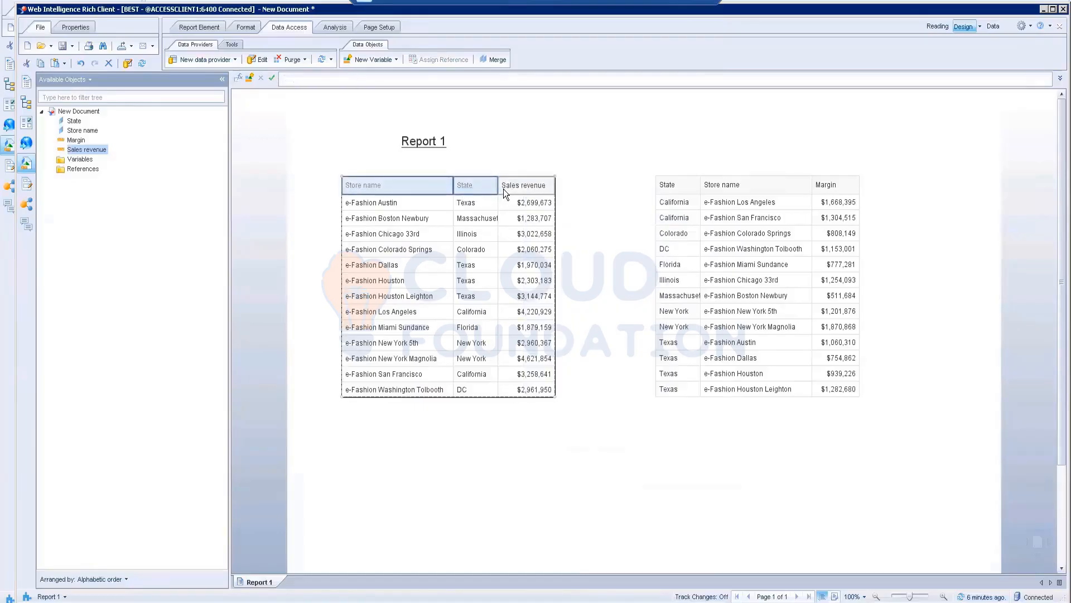
left_click(509, 189, "ctrl")
right_click(510, 188)
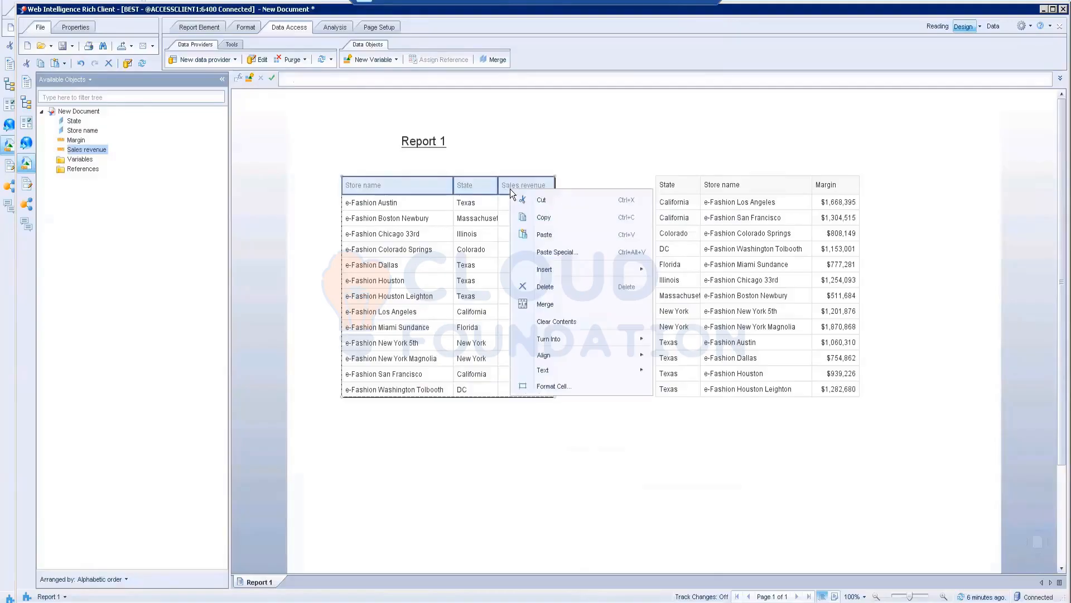
left_click(554, 387)
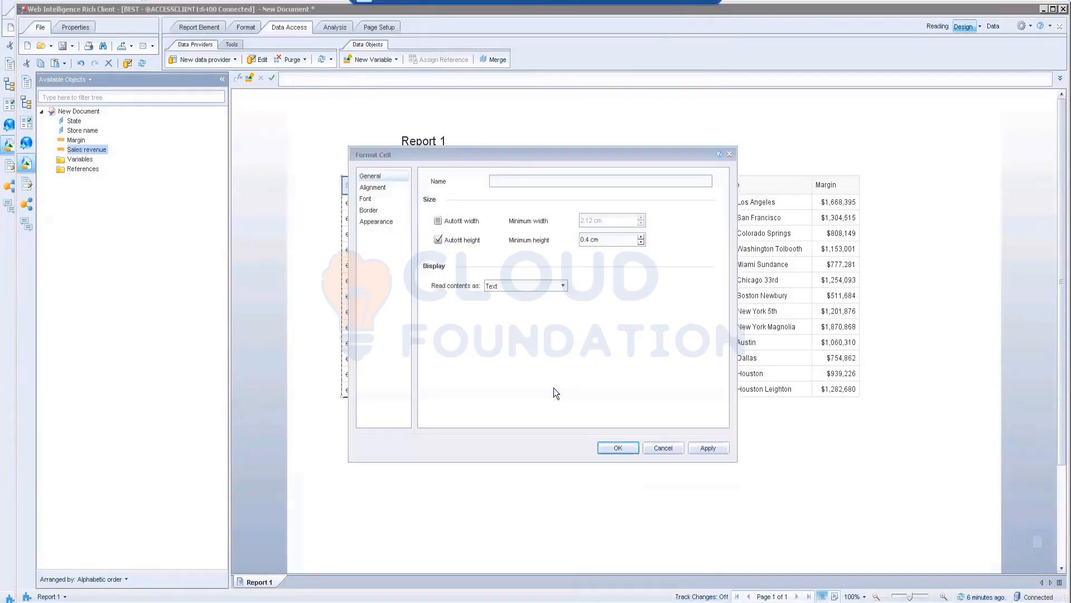
left_click(377, 209)
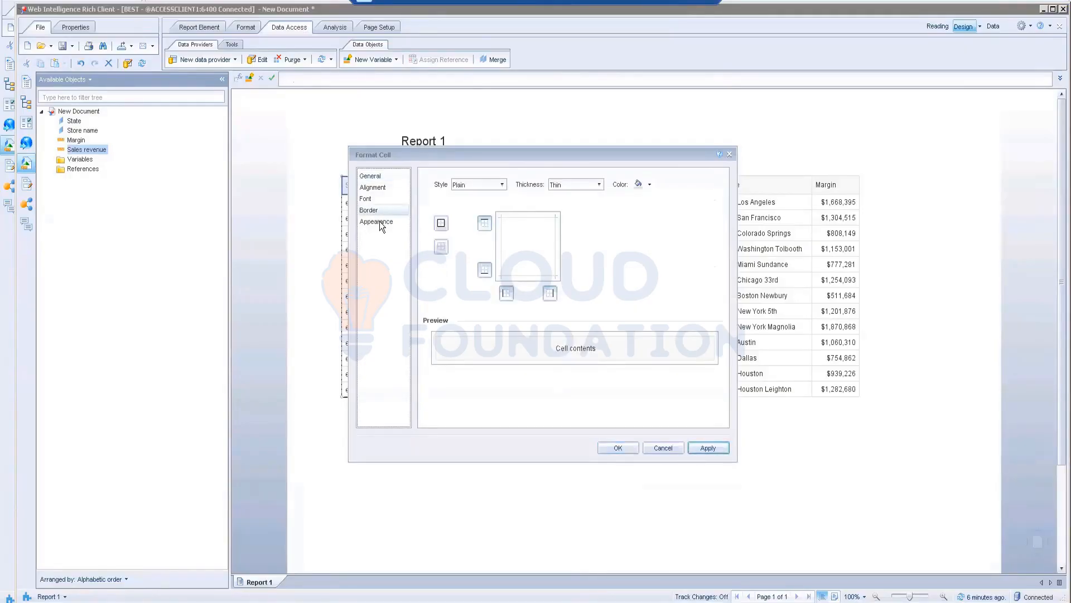
left_click(380, 221)
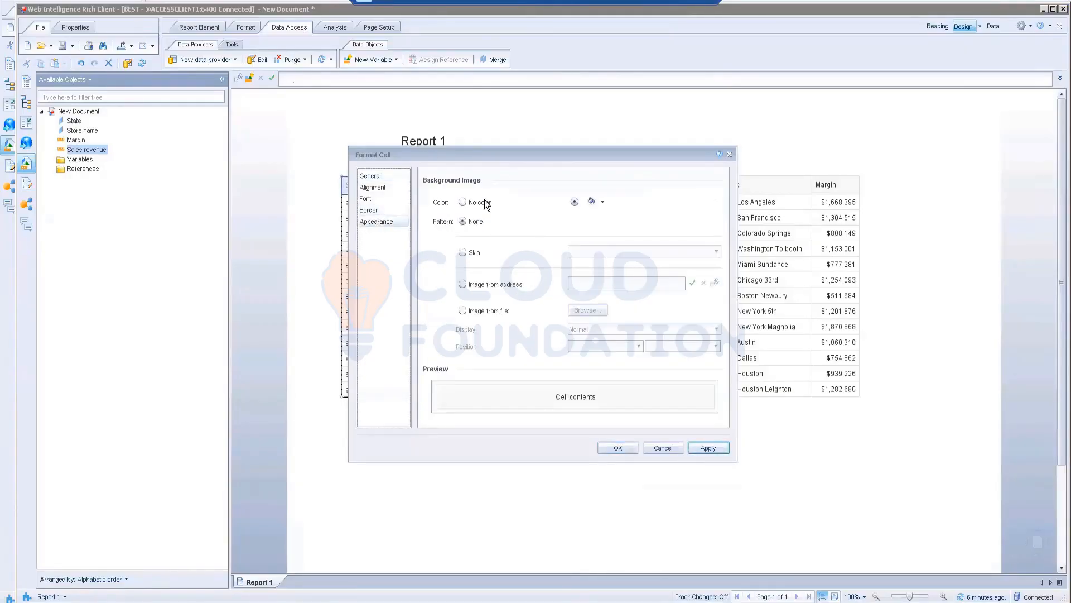
left_click(602, 202)
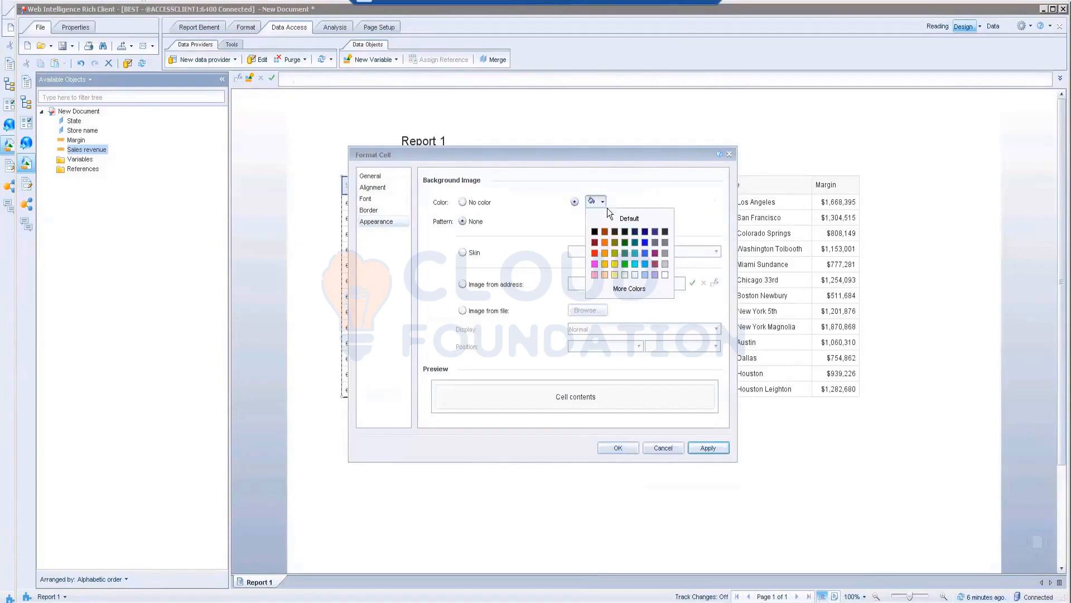
left_click(645, 264)
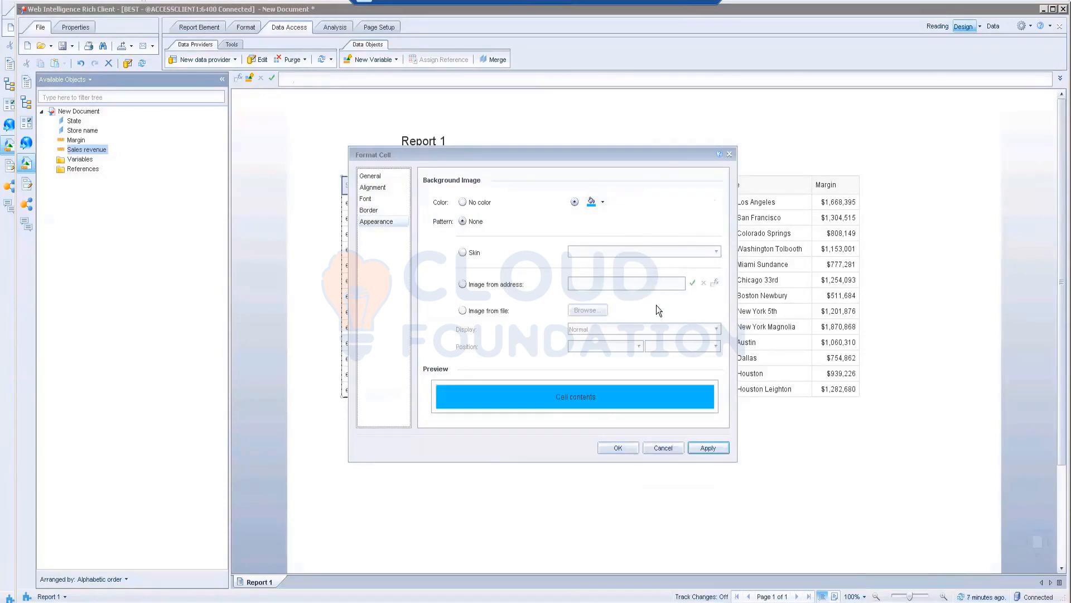
Change the selected header cells' background colour to light blue and apply it to the Sales revenue table.
left_click(603, 202)
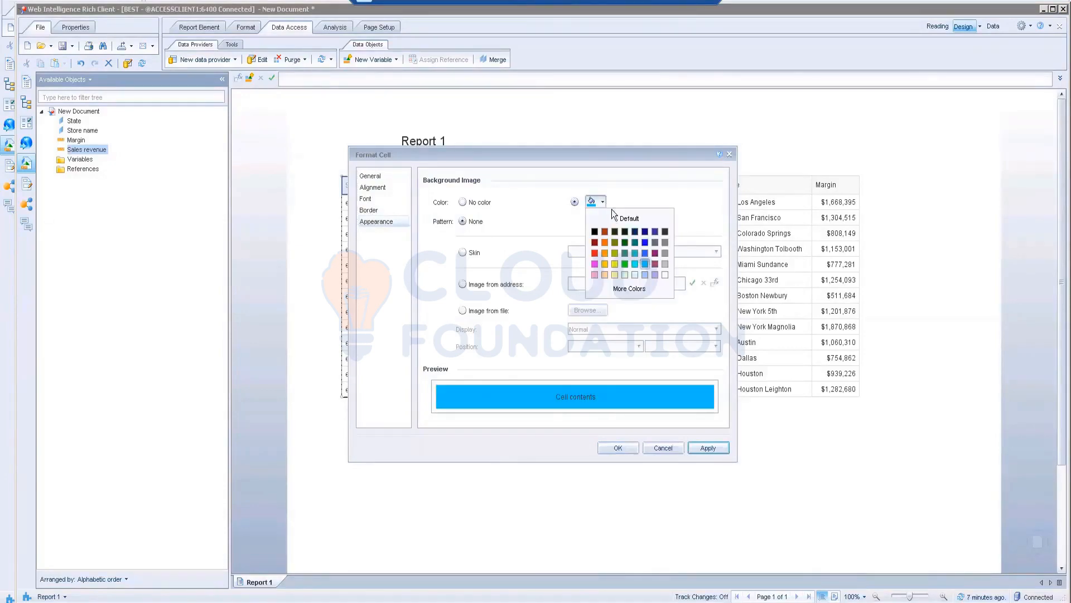
left_click(644, 272)
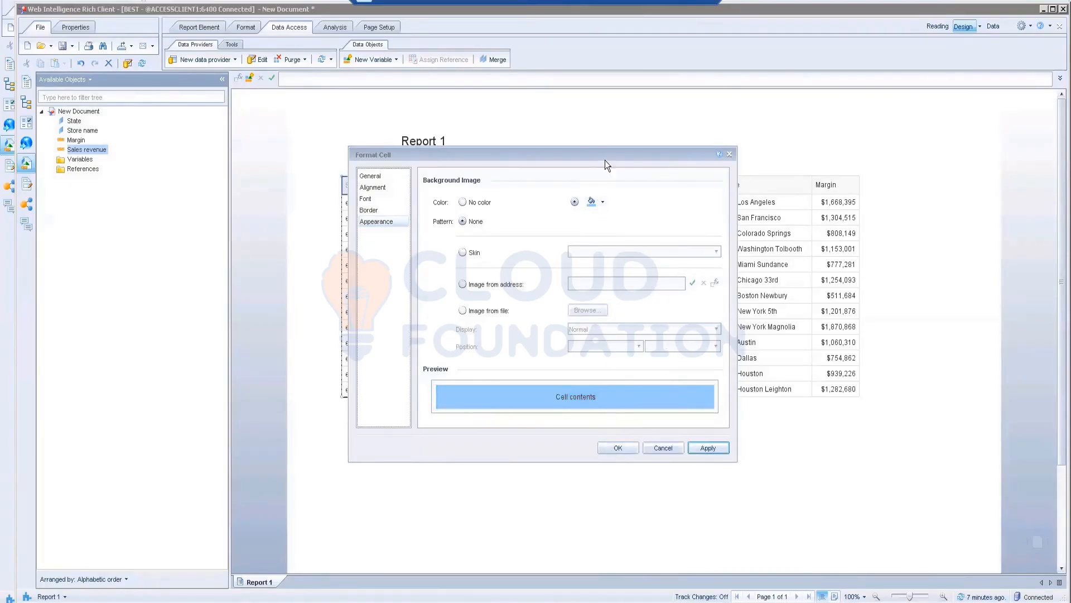
left_click_drag(567, 158, 802, 127)
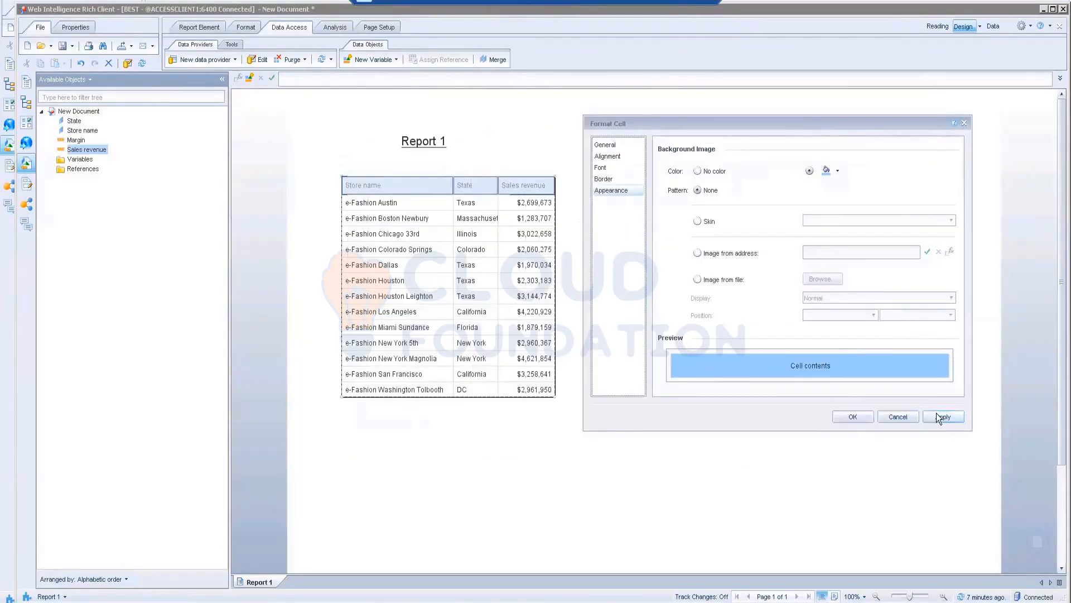
left_click(943, 417)
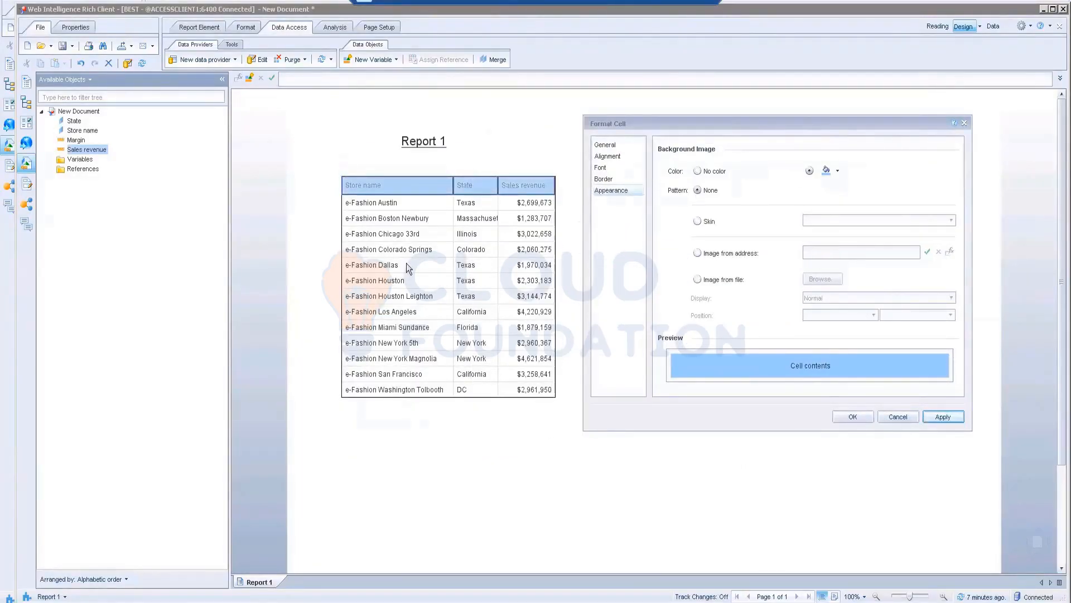
left_click(851, 417)
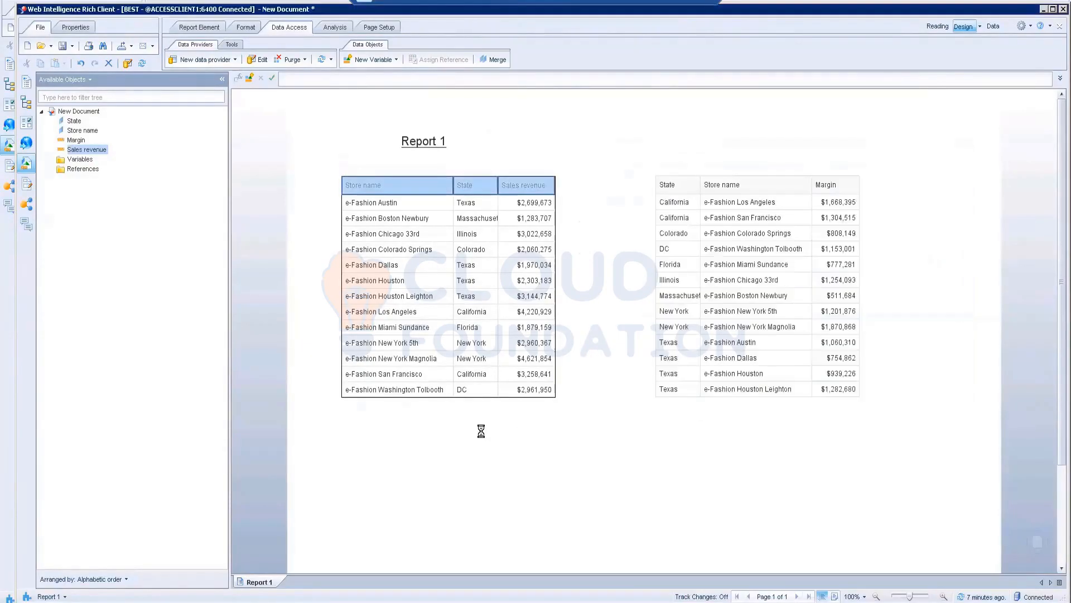
left_click(479, 431)
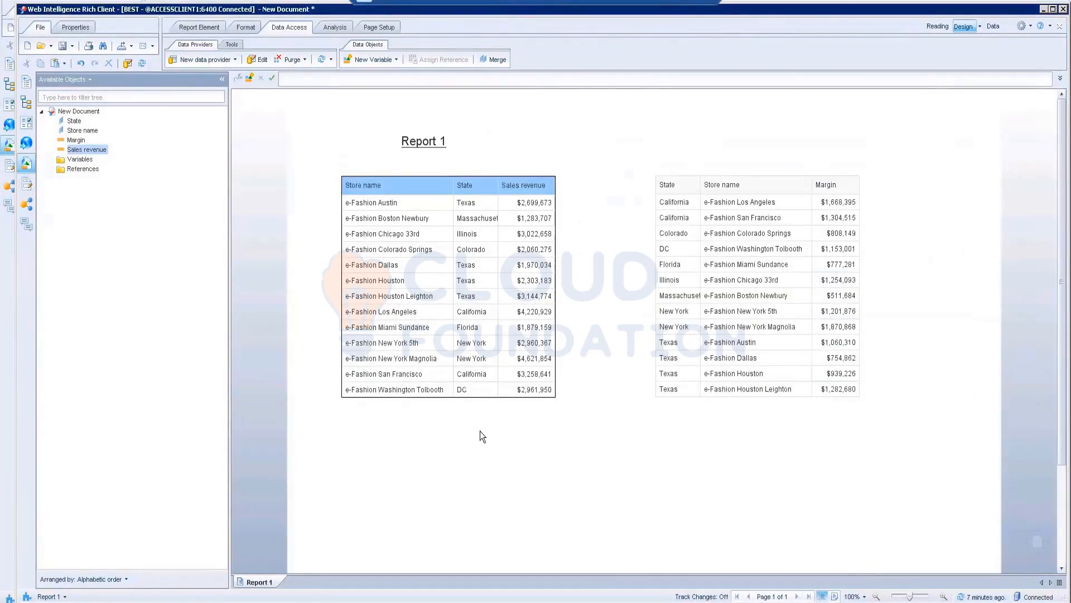
Add a plain, thin black border on all sides of the Sales revenue table's three header cells.
right_click(464, 174)
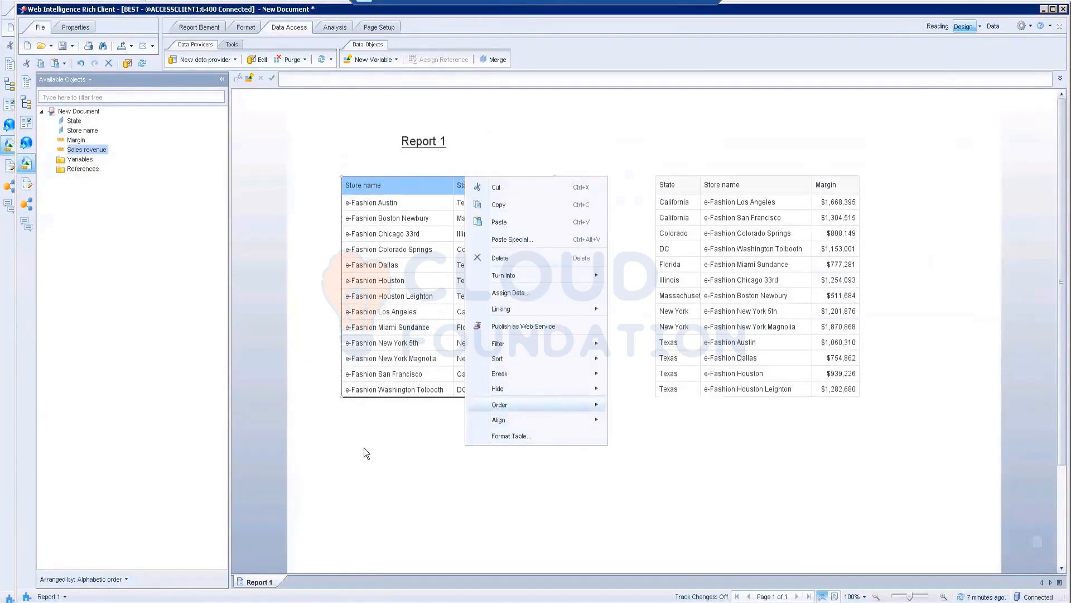
left_click(365, 188)
left_click_drag(402, 185, 530, 184)
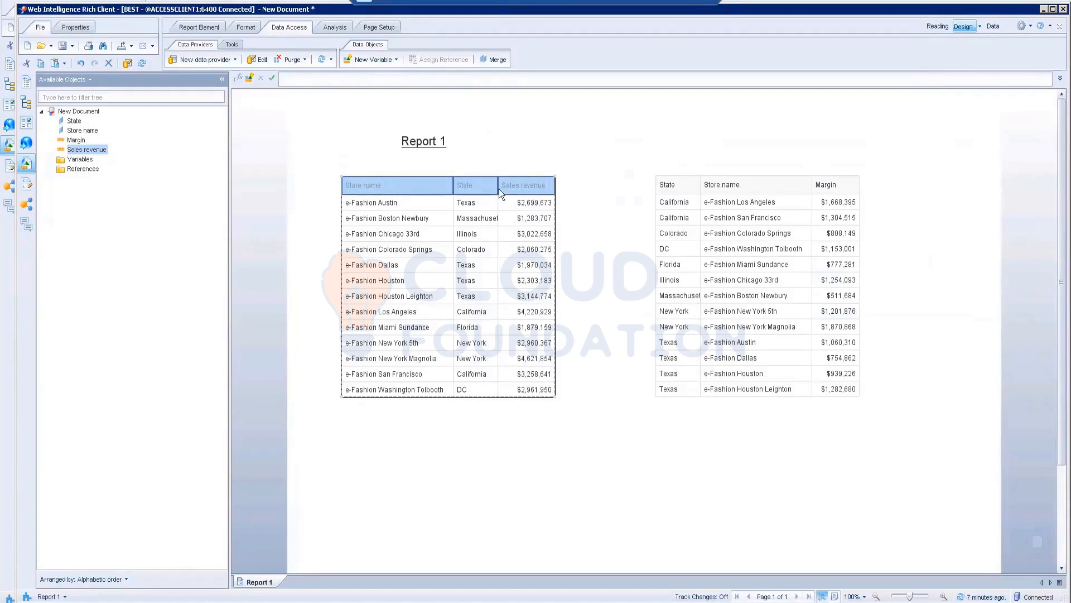
right_click(544, 186)
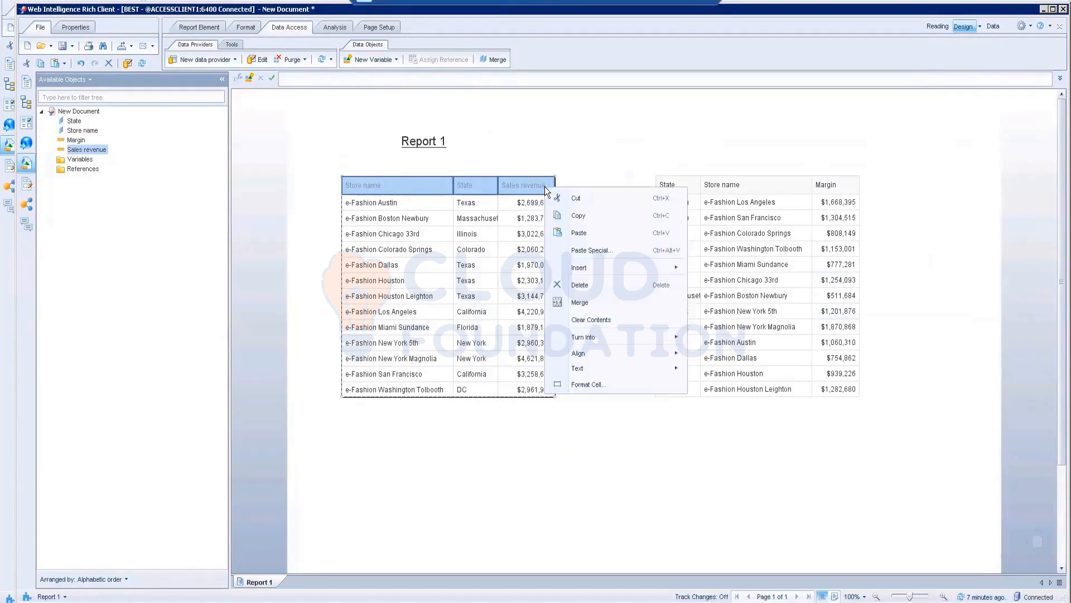
left_click(581, 385)
left_click(375, 210)
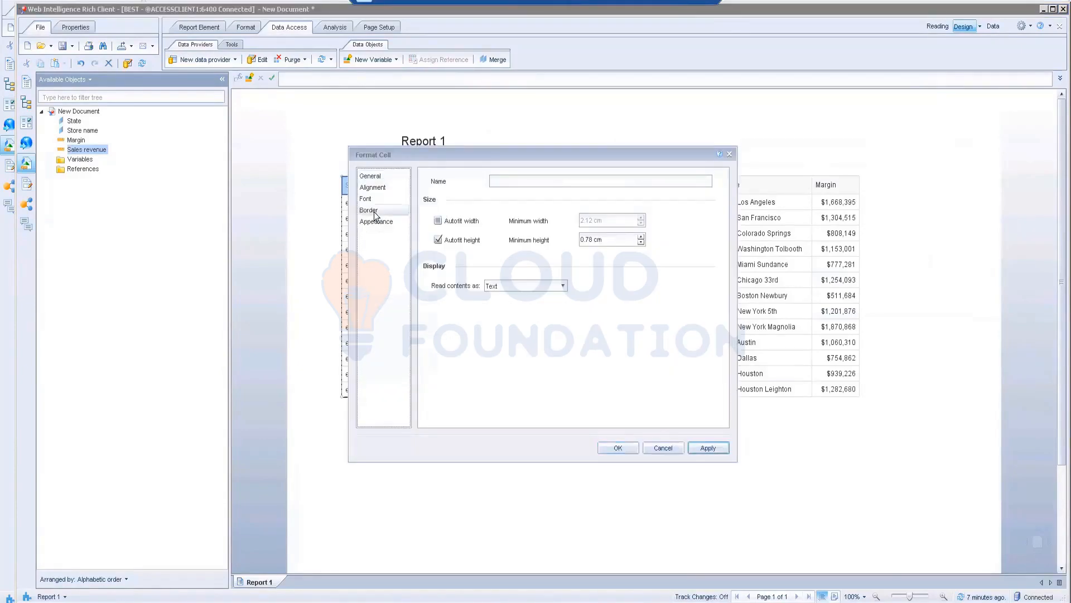
left_click(501, 185)
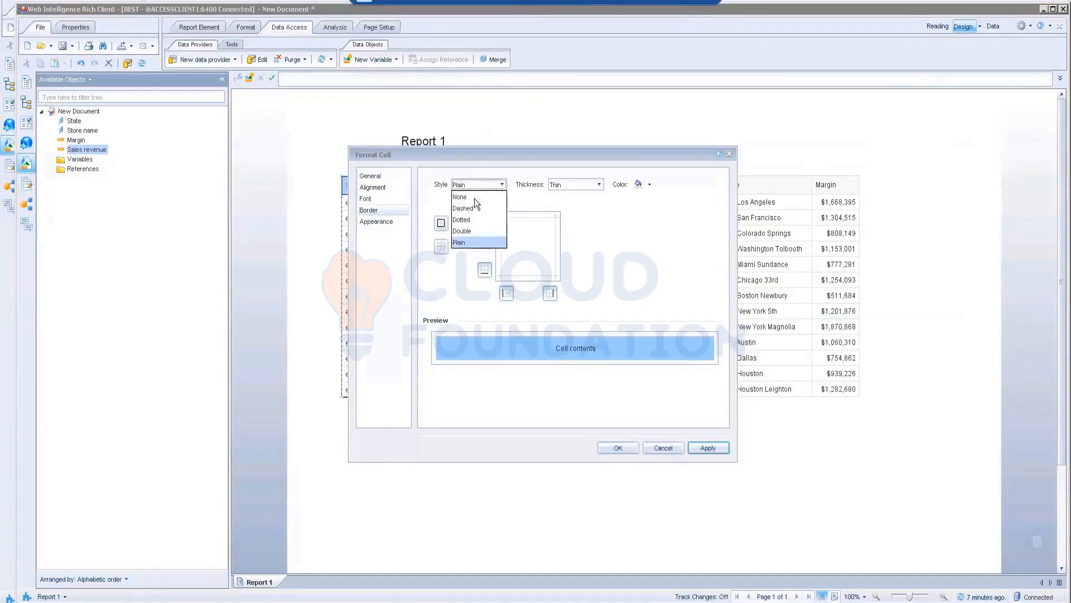
left_click(463, 240)
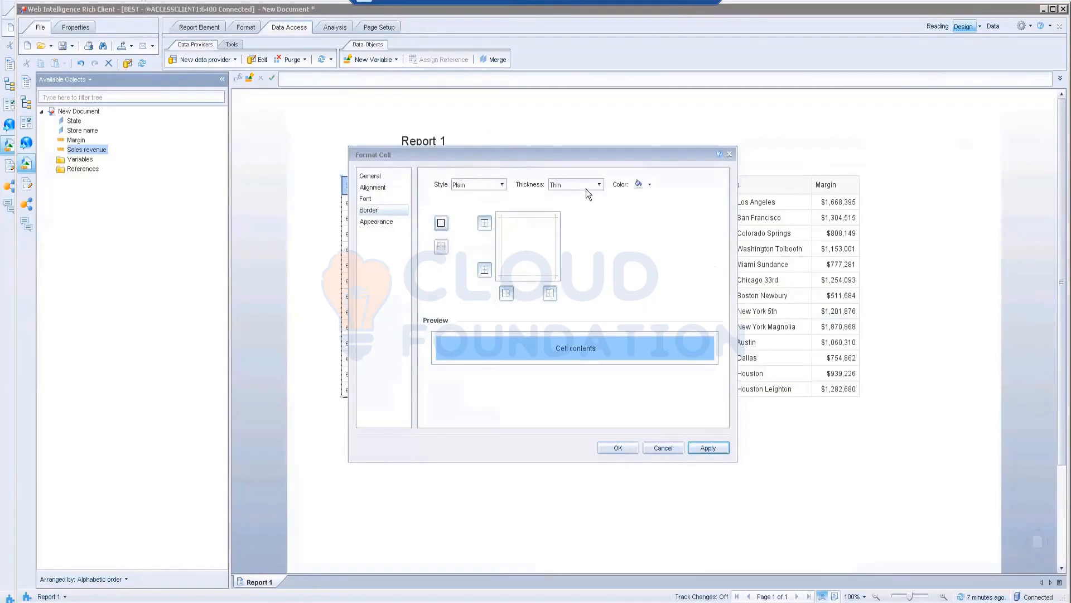
left_click(637, 186)
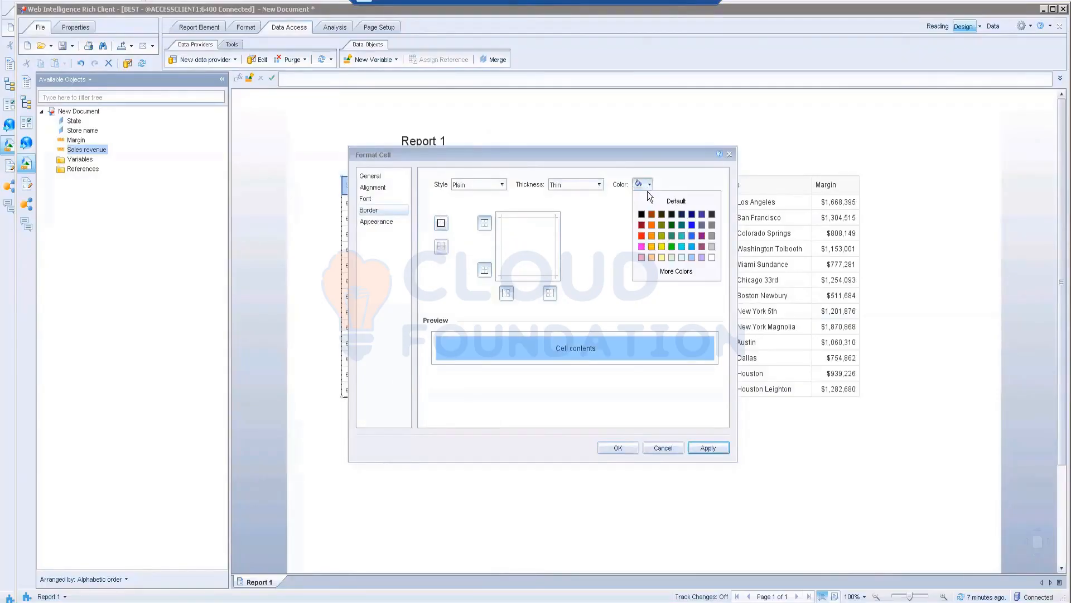
left_click(641, 214)
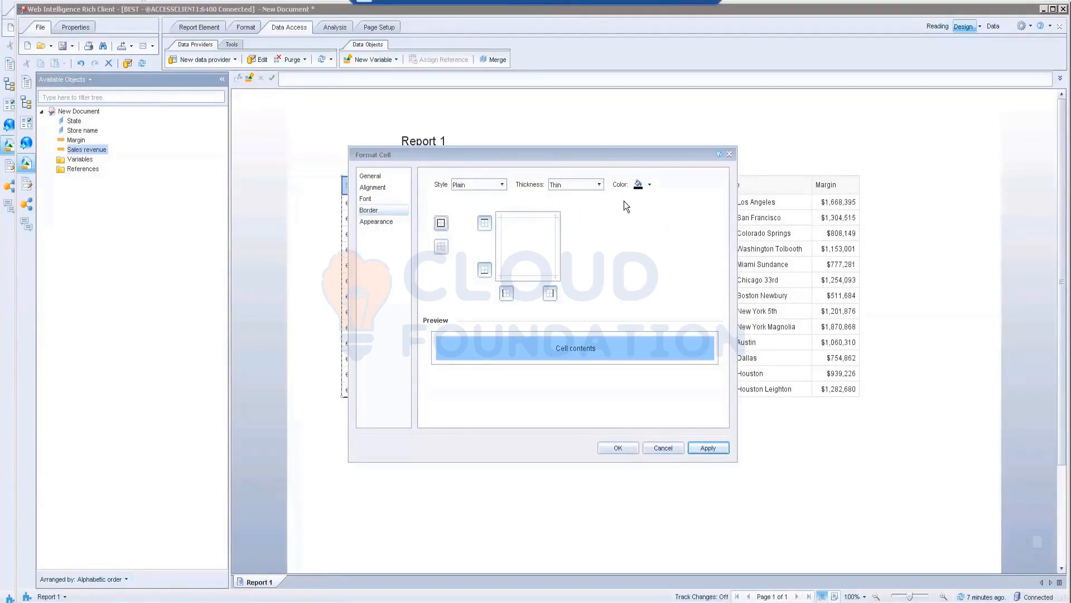
left_click(442, 223)
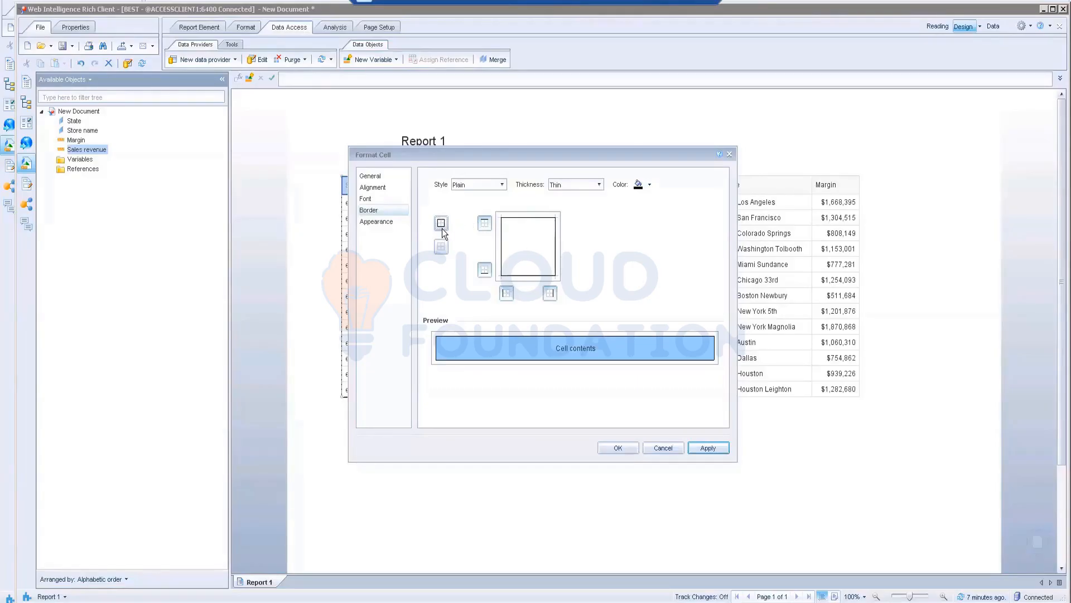
left_click(617, 447)
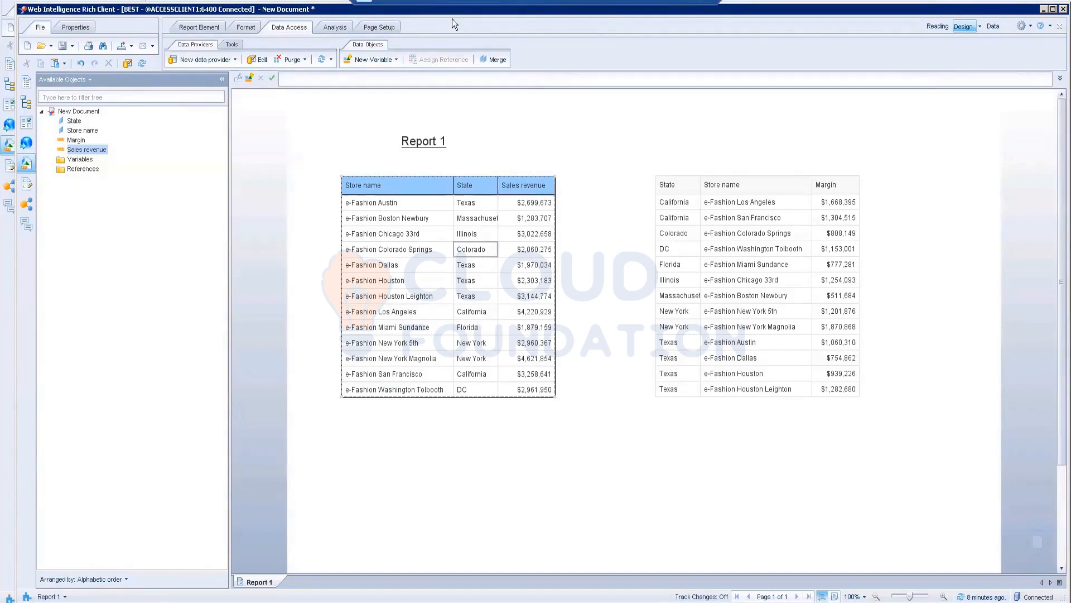
Move the Report 1 title cell up into the page header, near the middle of the page width.
left_click(340, 100)
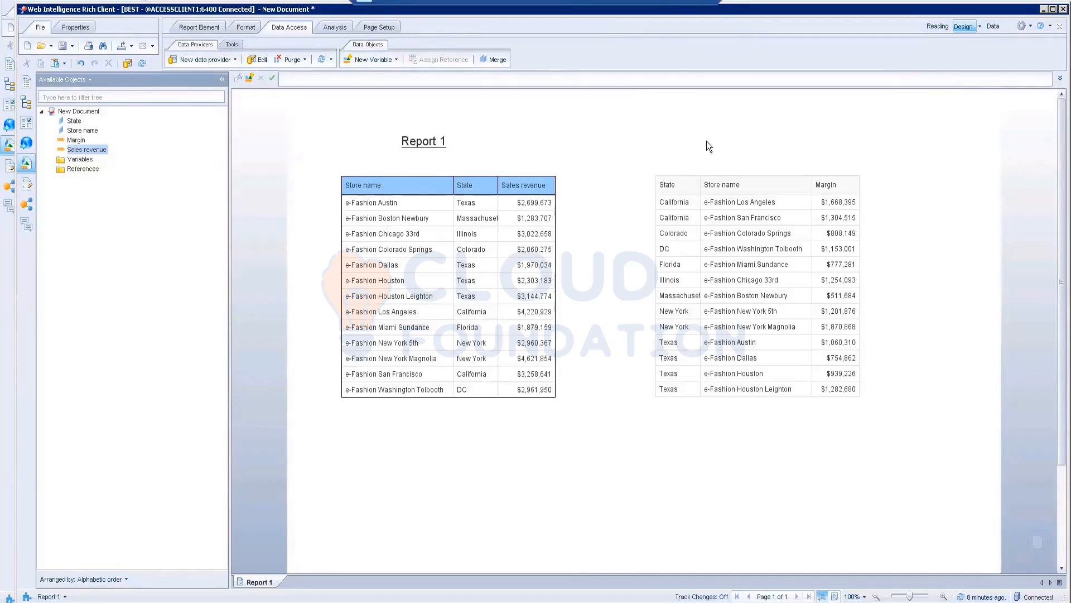
left_click(574, 112)
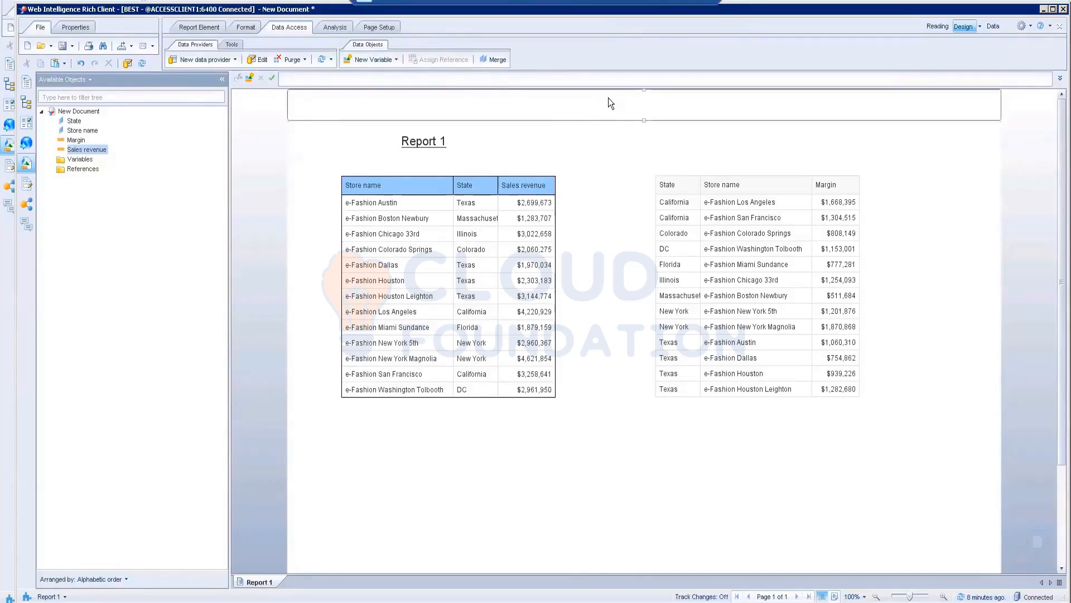
left_click(440, 145)
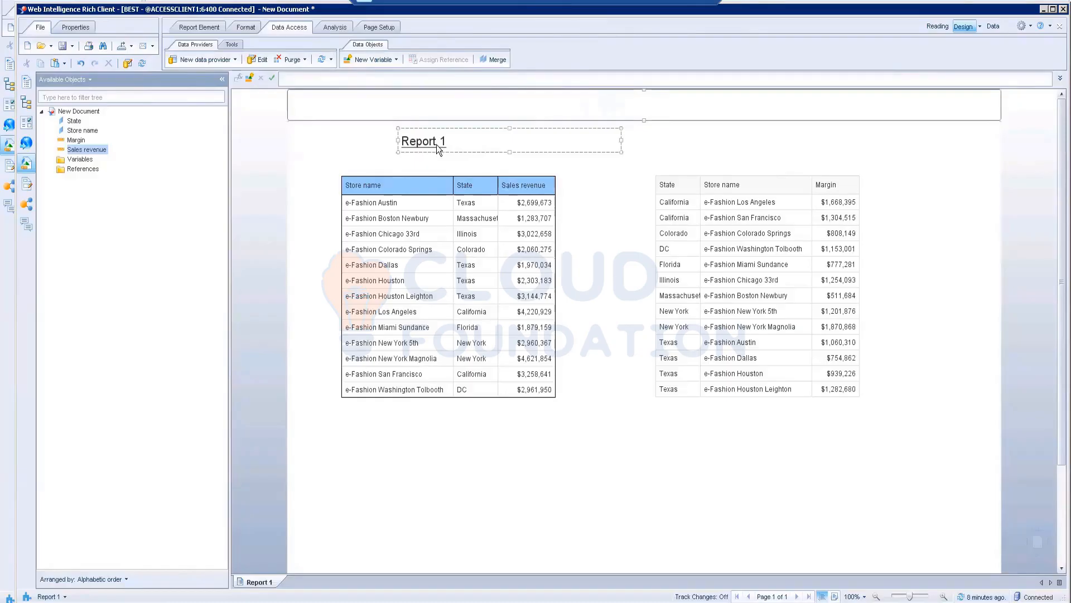
left_click_drag(436, 145, 605, 104)
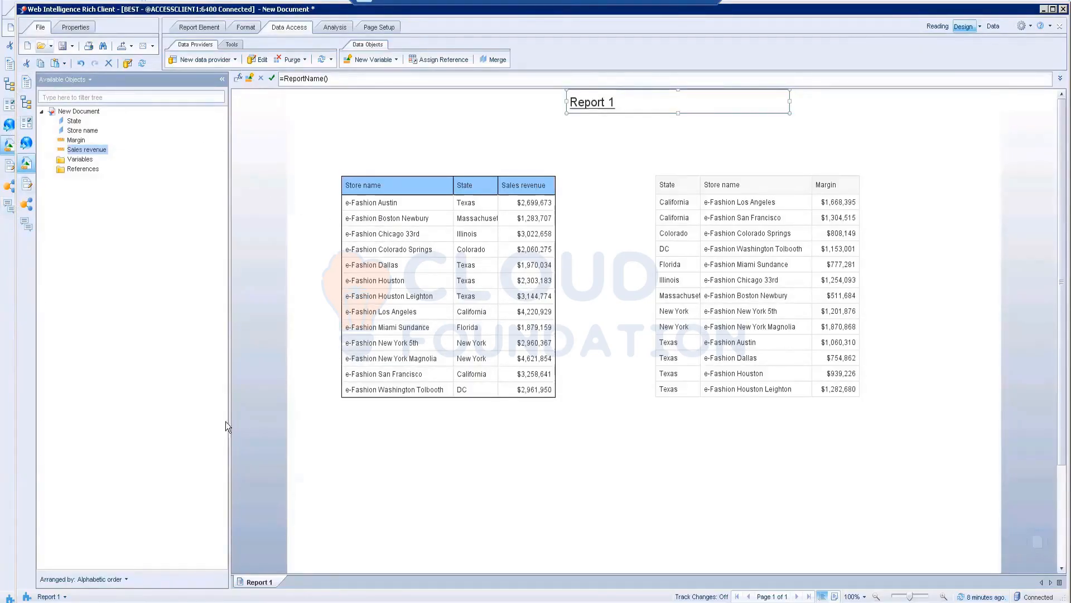
Examine the document summary from its general details to its parameters, along with the report map and input controls.
left_click(27, 82)
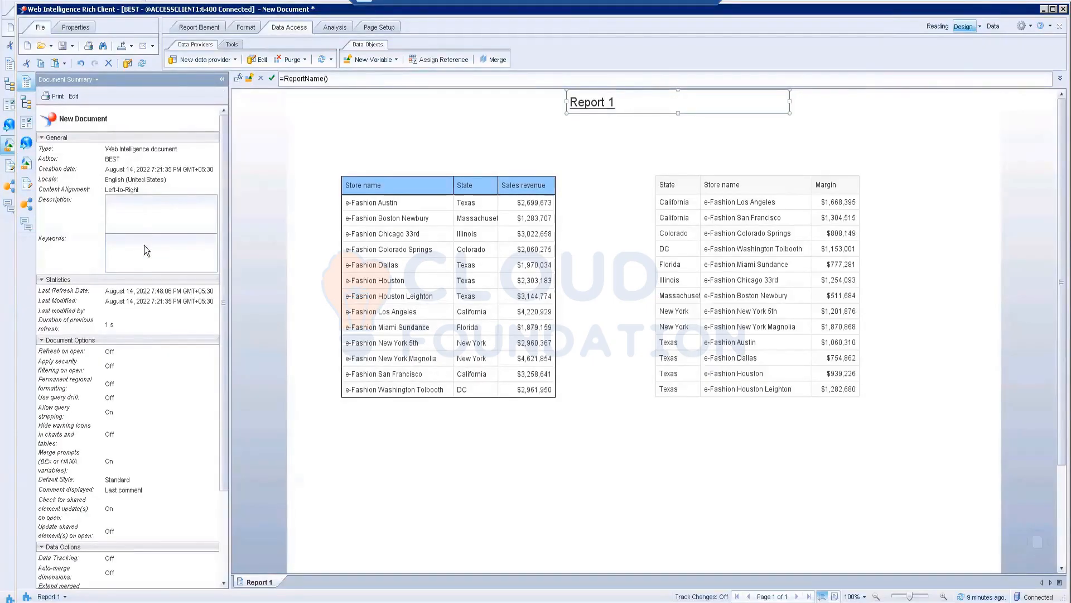
scroll(144, 288, "down", 1)
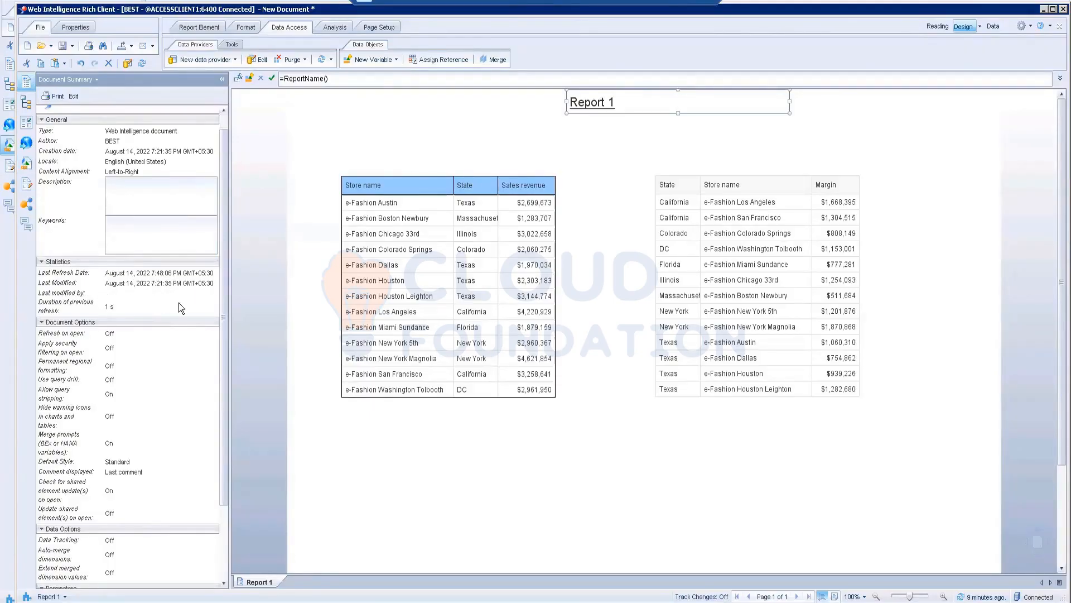
scroll(184, 307, "down", 3)
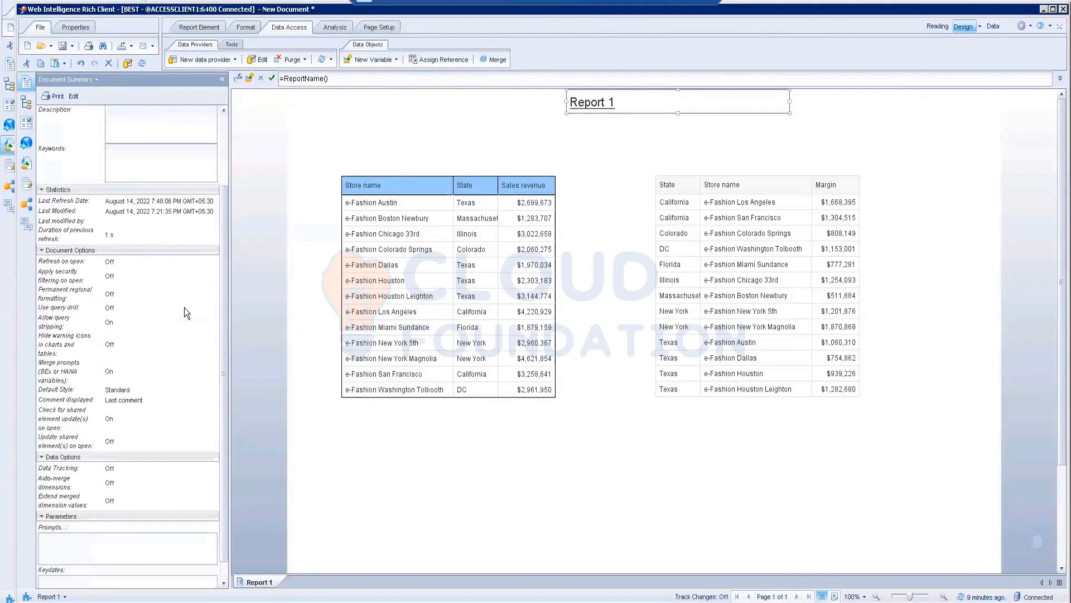
scroll(185, 307, "up", 4)
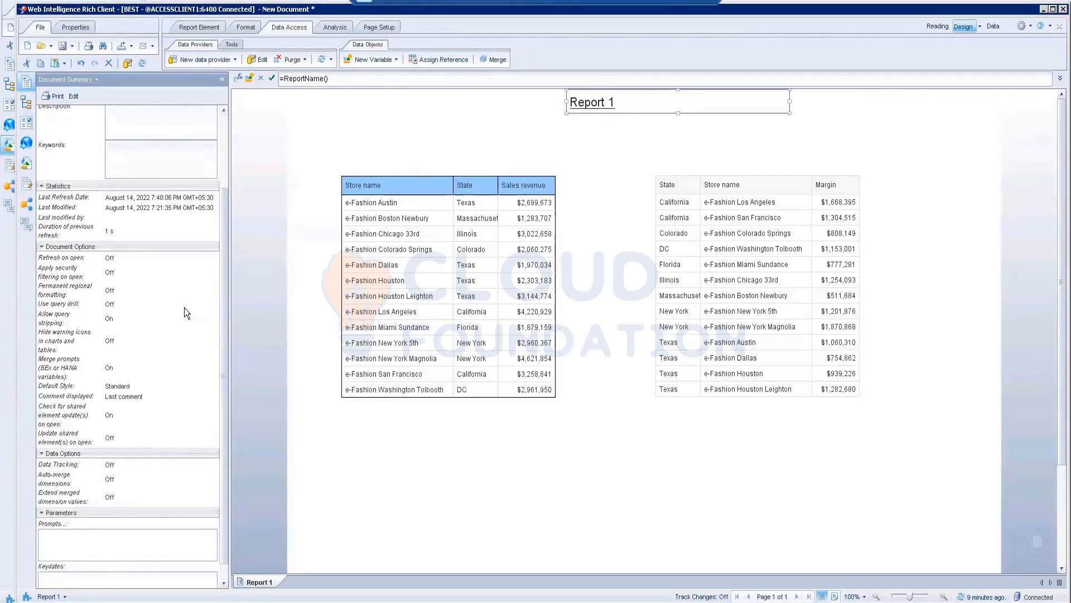
left_click(26, 103)
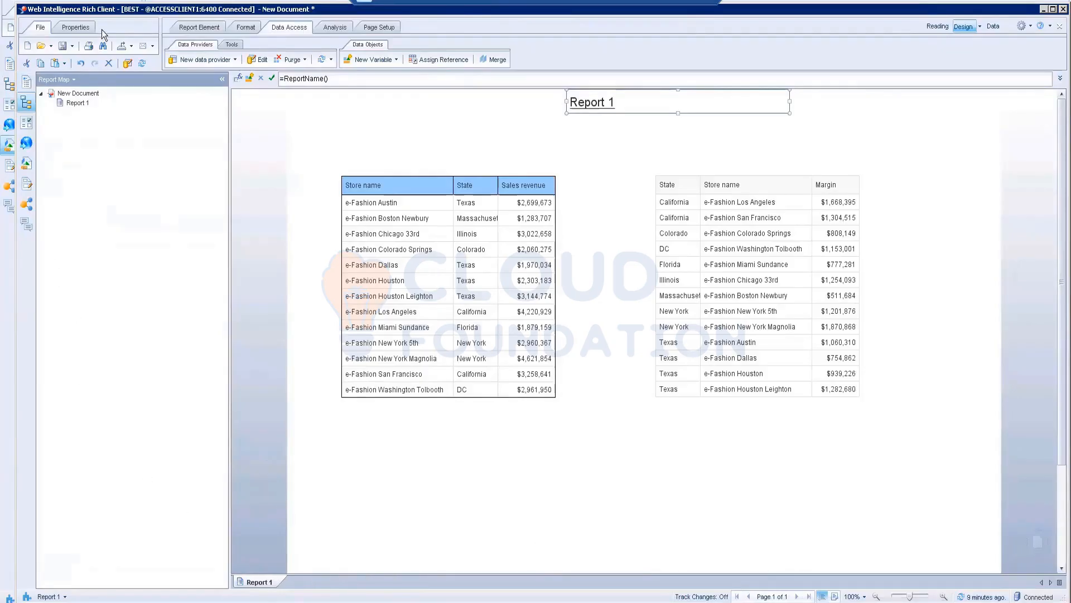
left_click(31, 132)
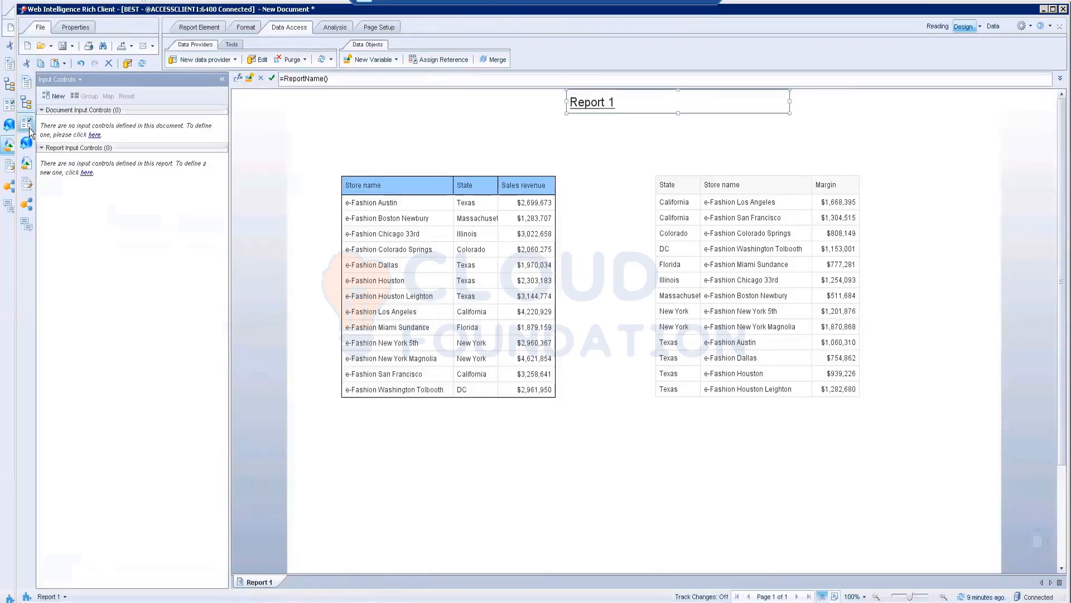